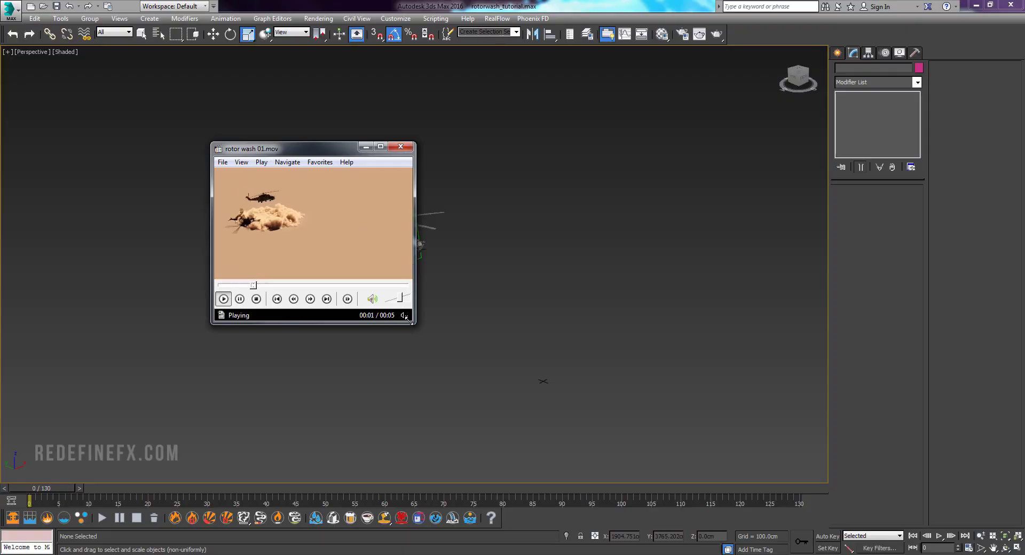
- Enlarge the rotor wash 01.mov player window and pause the clip
left_click_drag(414, 323, 727, 491)
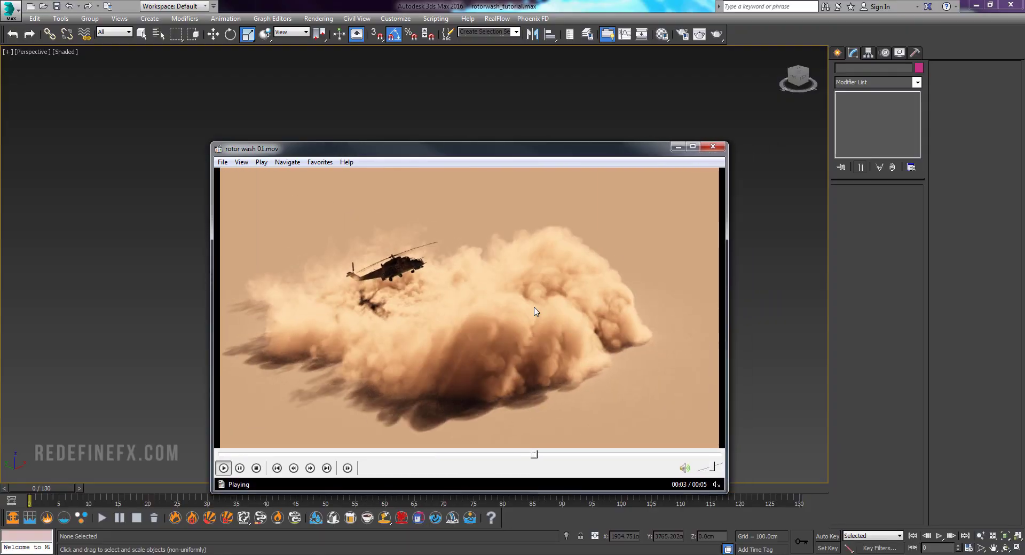
left_click(451, 326)
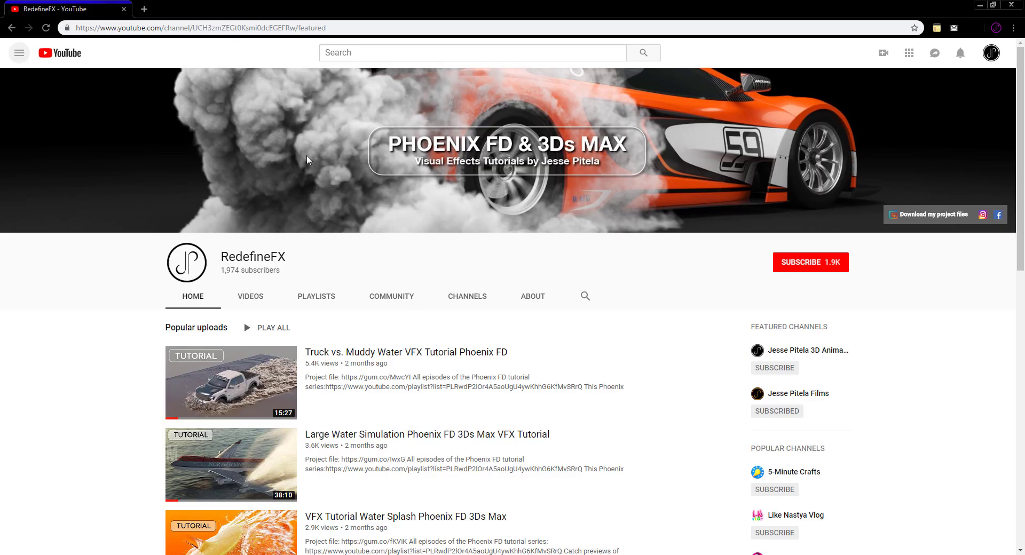
- Browse the Phoenix FD tutorials on the RedefineFX YouTube channel page and switch back to 3ds Max
scroll(307, 159, "down", 2)
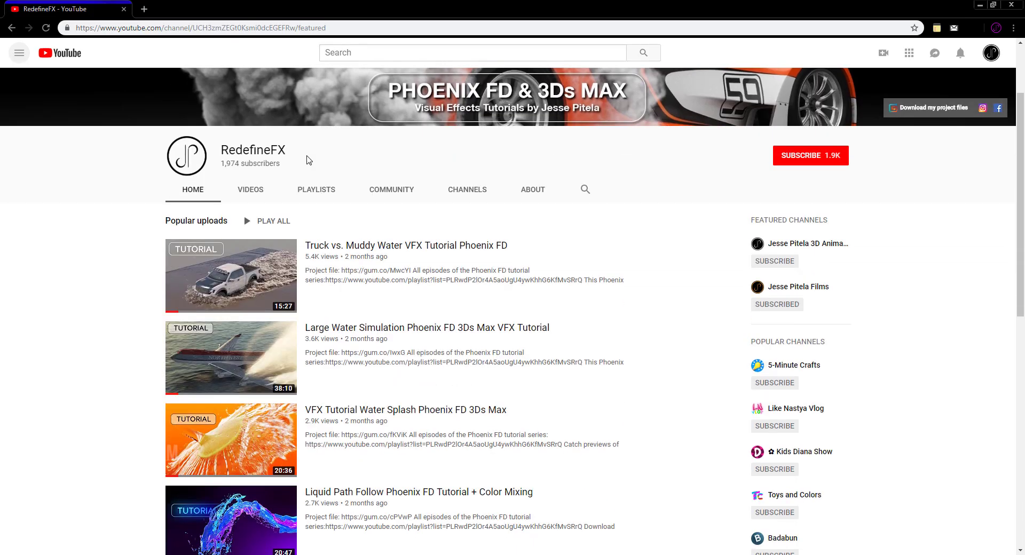
scroll(307, 159, "down", 7)
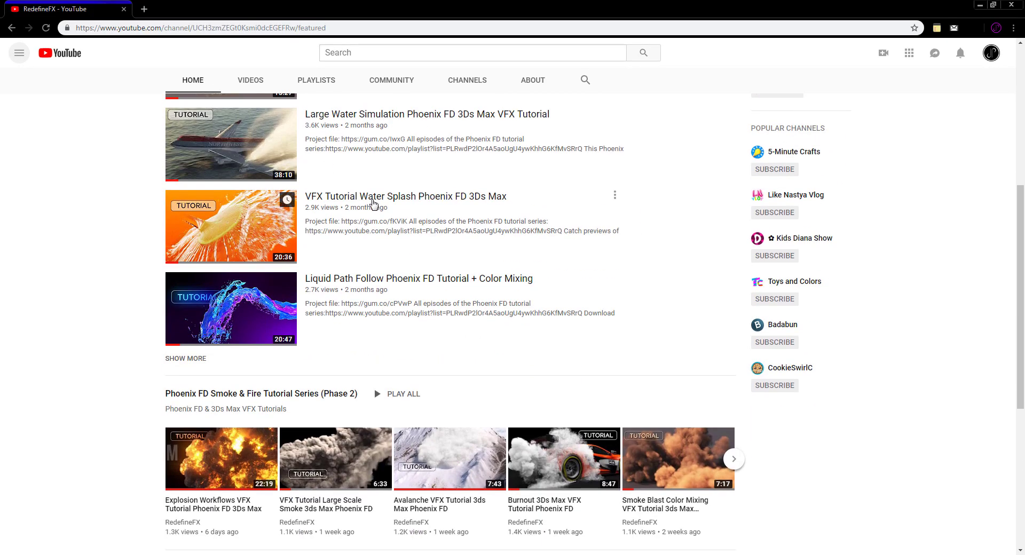
scroll(353, 222, "down", 3)
scroll(347, 236, "up", 12)
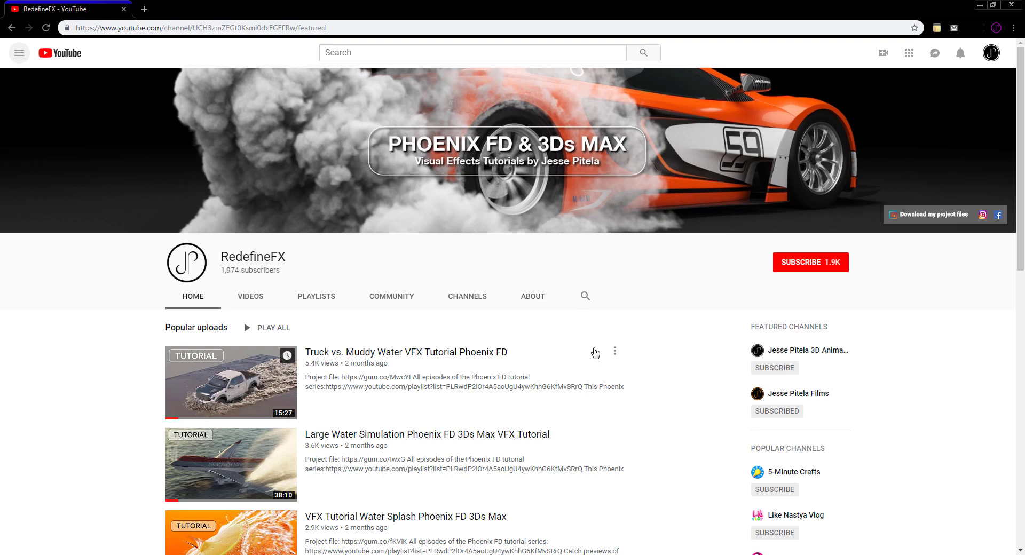
scroll(574, 337, "down", 3)
key("alt+Tab")
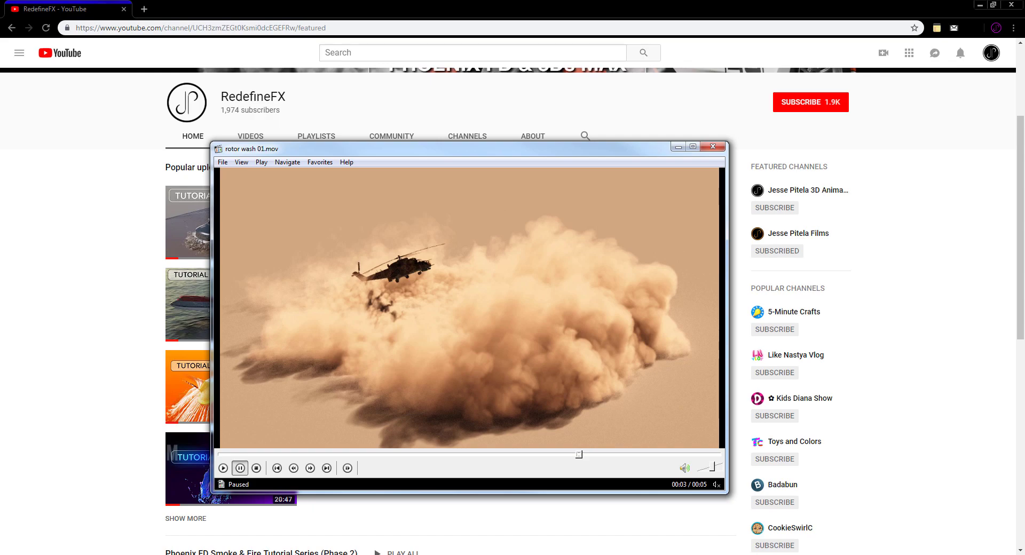
key("alt+Tab")
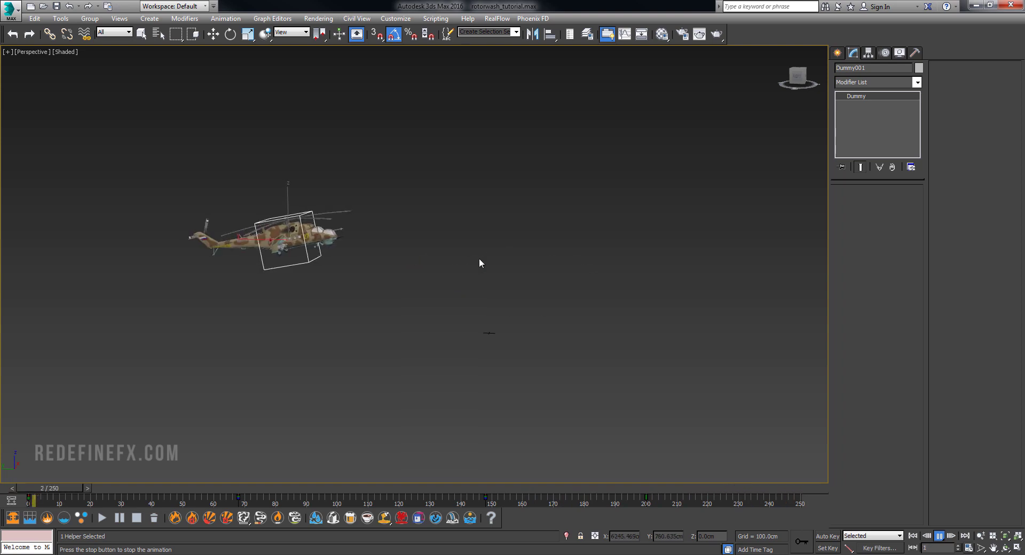
- Stop the animation playback and check the scene's display units and system unit scale
left_click(939, 537)
key("r")
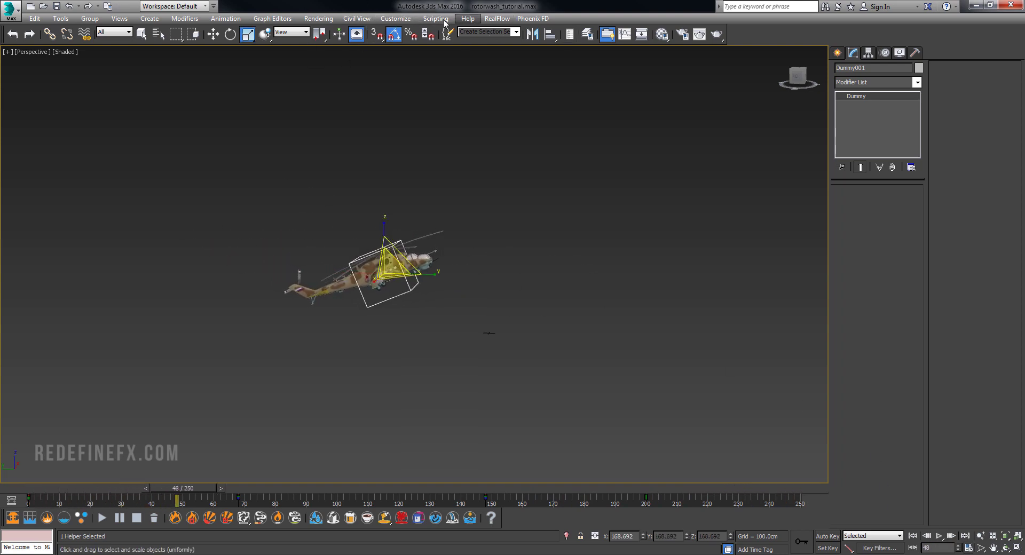
left_click(416, 19)
left_click(408, 158)
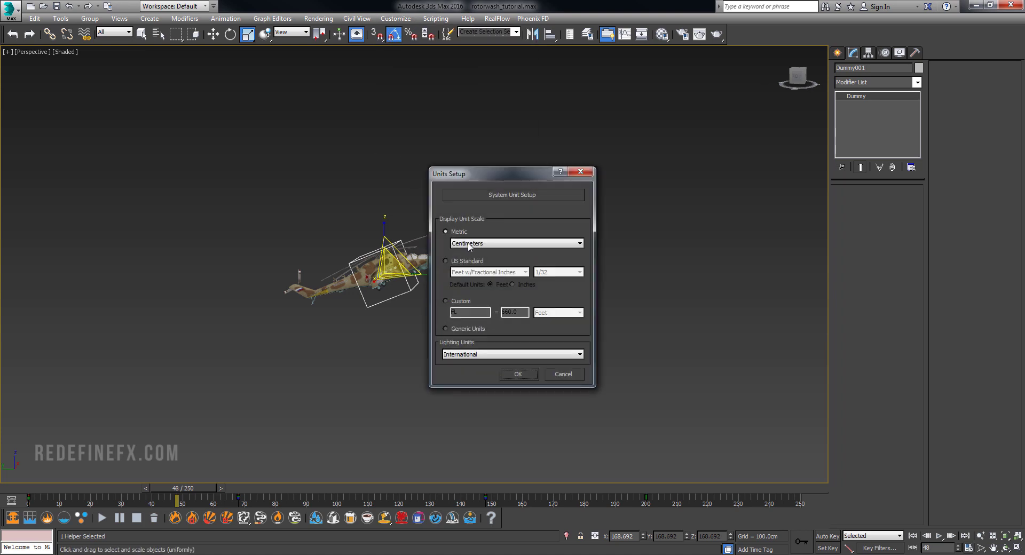
left_click(483, 195)
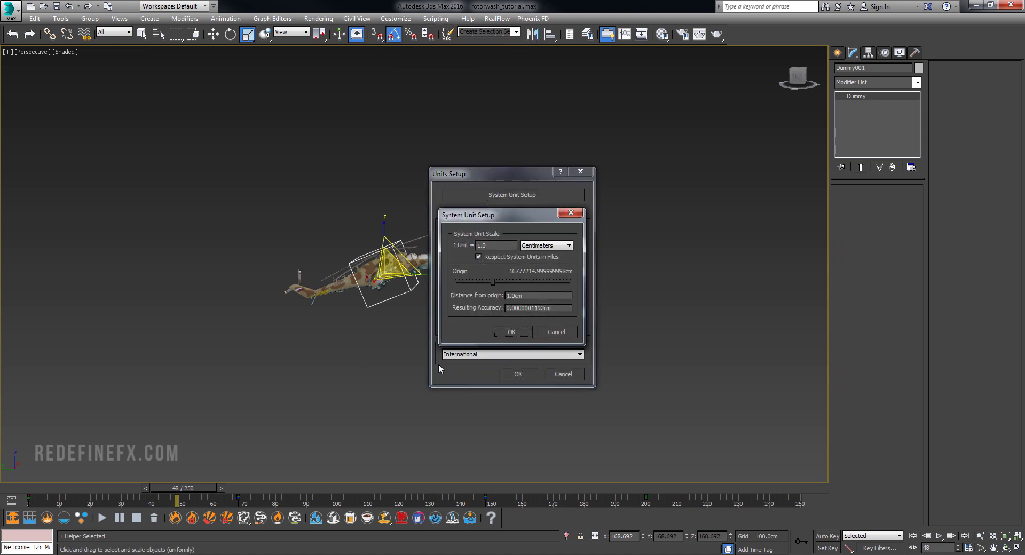
left_click(511, 332)
left_click(512, 373)
- Examine the helicopter model up close, from its main rotor to its tail, and select the tail rotor
middle_click_drag(430, 318, 424, 338, "alt")
mouse_move(407, 287)
middle_mouse_down("alt")
mouse_move(387, 296)
mouse_move(414, 267)
mouse_move(395, 272)
middle_mouse_up("alt")
mouse_move(465, 302)
middle_mouse_down("alt")
mouse_move(409, 312)
mouse_move(419, 245)
mouse_move(448, 244)
mouse_move(412, 234)
middle_mouse_up("alt")
scroll(380, 291, "up", 3)
middle_click_drag(413, 271, 419, 315)
scroll(367, 277, "down", 3)
middle_click_drag(452, 271, 338, 258)
scroll(338, 259, "down", 2)
middle_click_drag(217, 233, 340, 256)
left_click(340, 255)
scroll(340, 256, "up", 4)
scroll(355, 265, "up", 5)
middle_click_drag(370, 287, 316, 247)
scroll(317, 248, "down", 3)
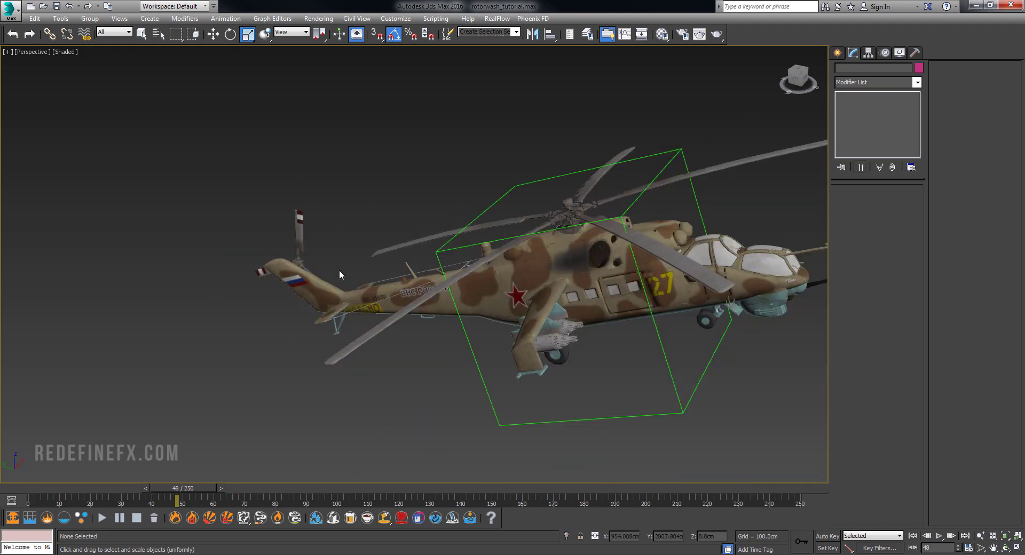
left_click(299, 245)
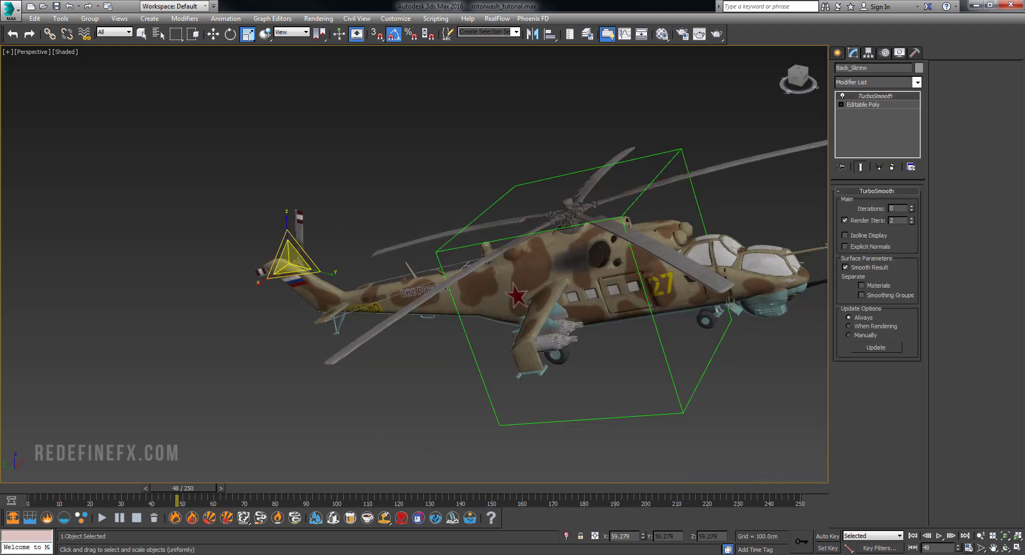
- Watch the rotor wash 01.mov reference clip again and minimise its player
key("alt+Tab")
left_click(417, 248)
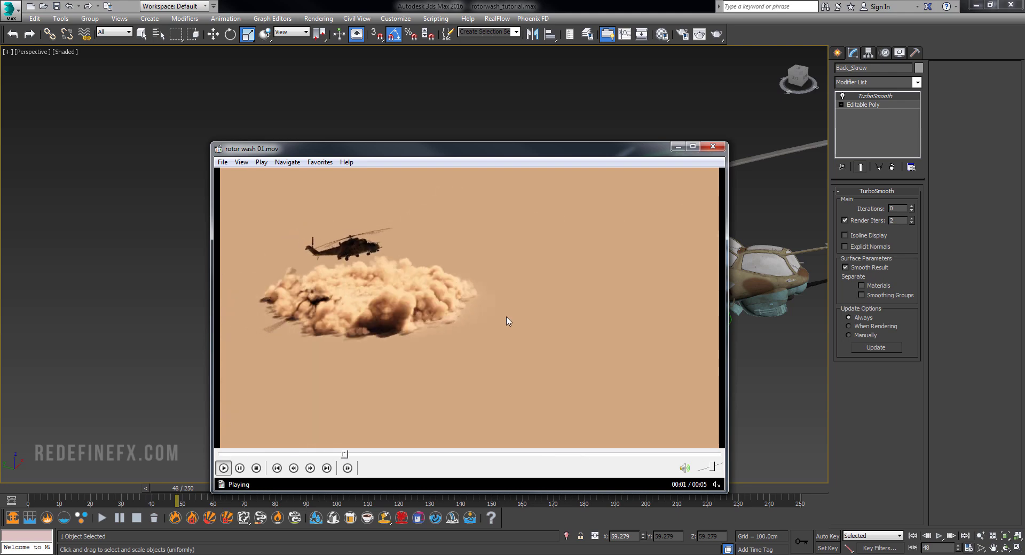
left_click(582, 228)
left_click(675, 146)
- Create a large rectangular Plane with AutoGrid enabled as the ground beneath the helicopter
scroll(470, 243, "down", 5)
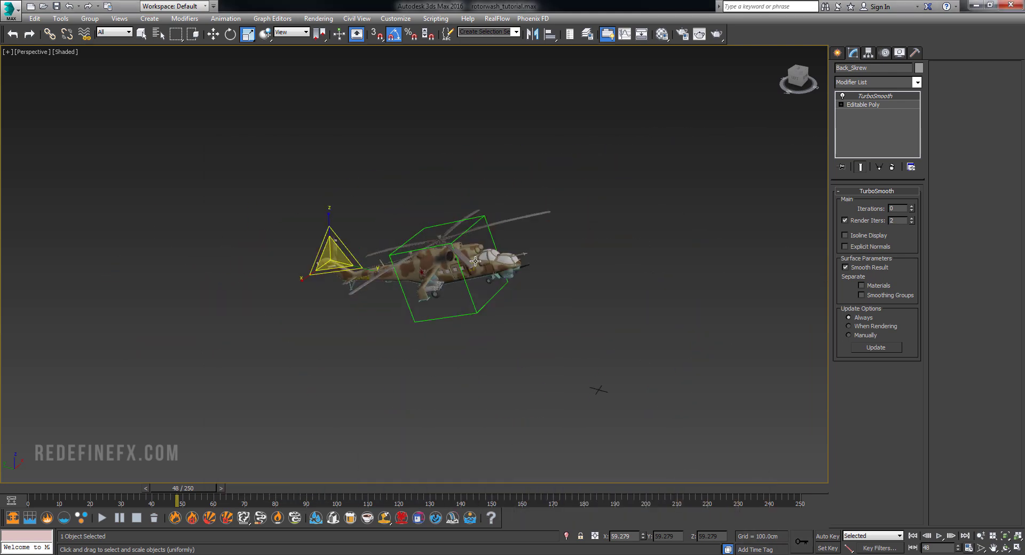
middle_click_drag(504, 258, 424, 278)
left_click(837, 52)
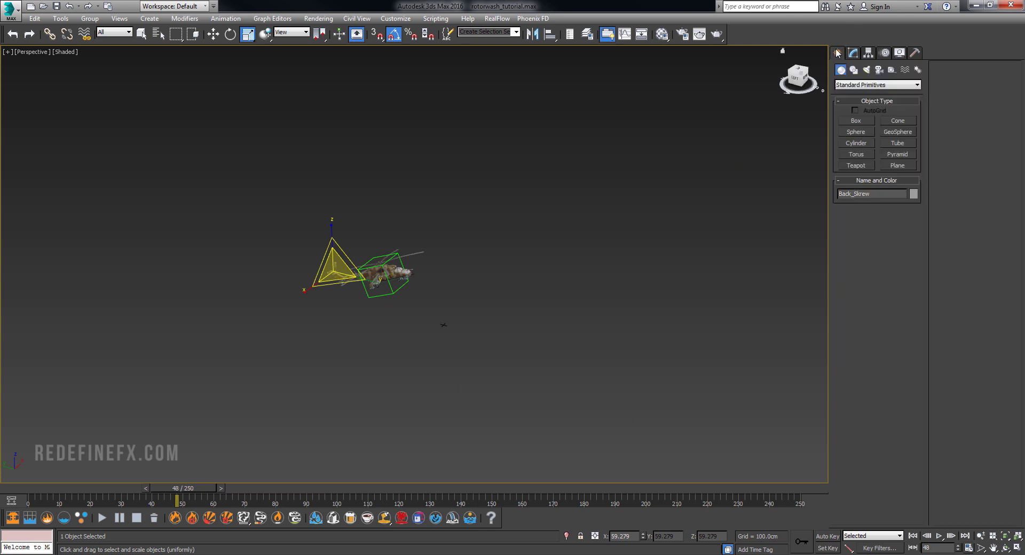
left_click(898, 165)
left_click(854, 111)
middle_click_drag(475, 217, 549, 281, "alt")
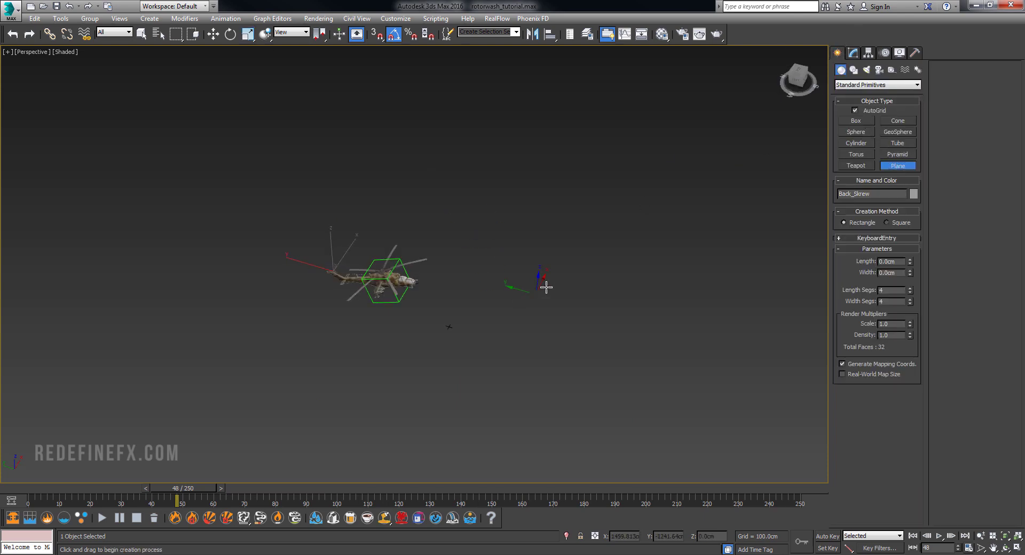
left_click_drag(555, 281, 75, 342)
- Move the ground plane along Y beneath the helicopter's flight path and scrub the animation to frame 103
key("r")
middle_click_drag(316, 286, 340, 315, "alt")
key("w")
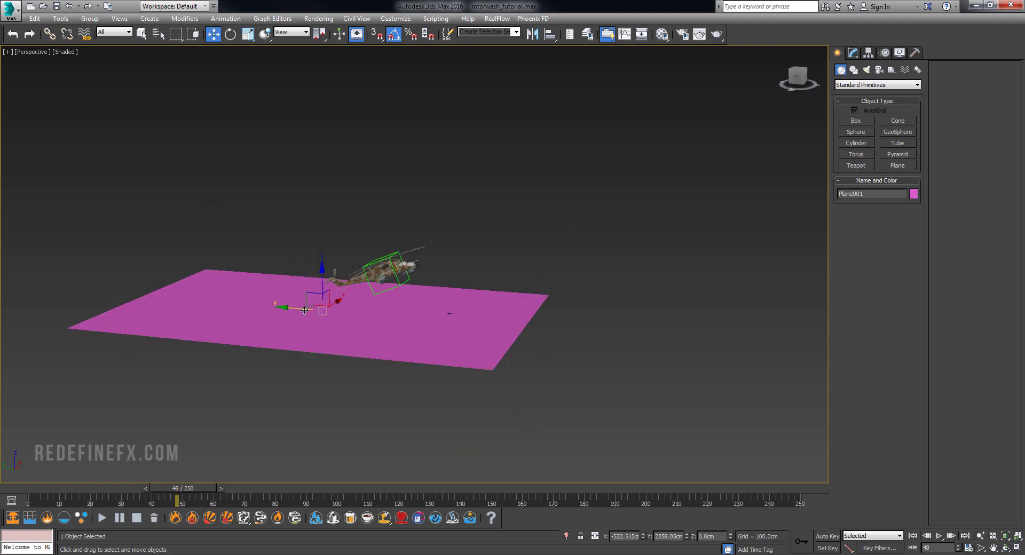
left_click_drag(304, 310, 409, 320)
middle_click_drag(409, 320, 443, 319, "alt")
left_click_drag(176, 486, 363, 497)
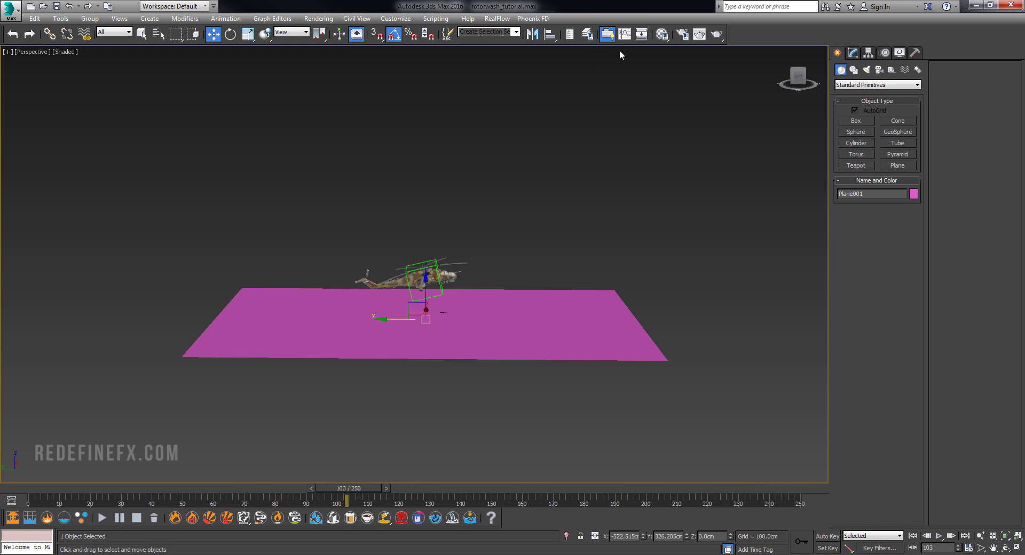
- Assign a sample material from the Material Editor to the ground plane
left_click(661, 34)
left_click(150, 141)
left_click_drag(149, 141, 353, 326)
left_click(249, 53)
- Create a PF Source particle emitter on the ground plane near the helicopter
scroll(499, 286, "up", 2)
middle_click_drag(437, 236, 482, 309, "alt")
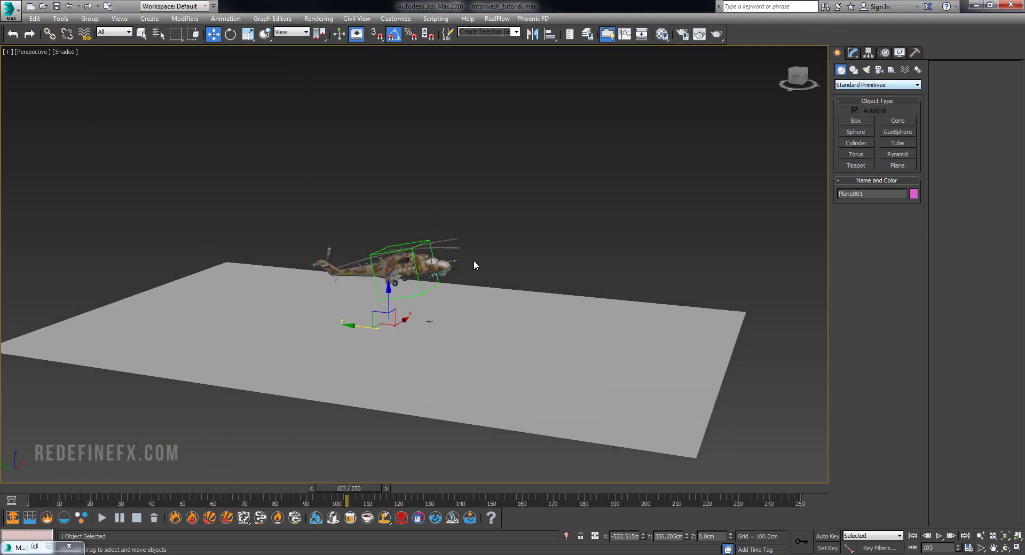
middle_click_drag(474, 264, 412, 309, "alt")
middle_click_drag(511, 320, 517, 261)
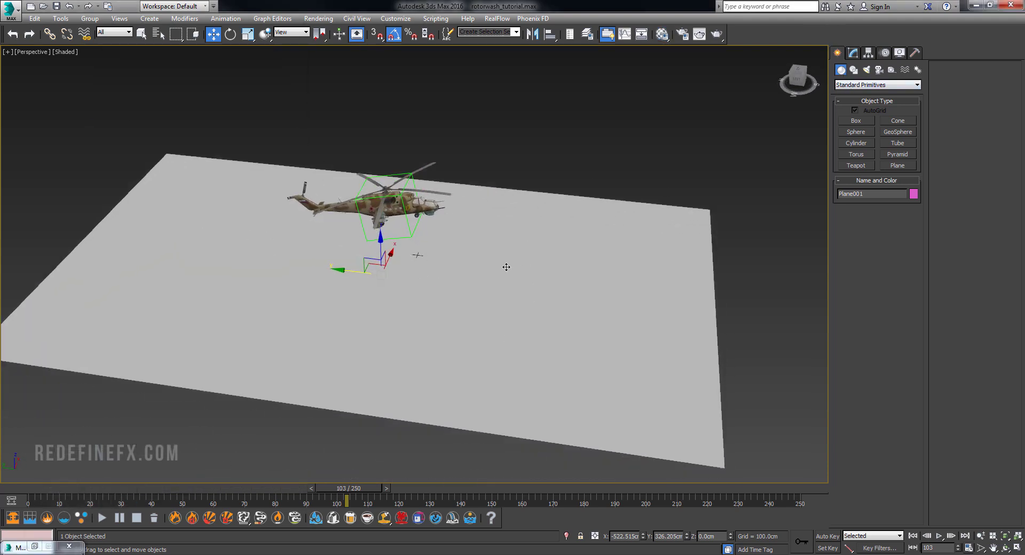
left_click(849, 86)
left_click(853, 115)
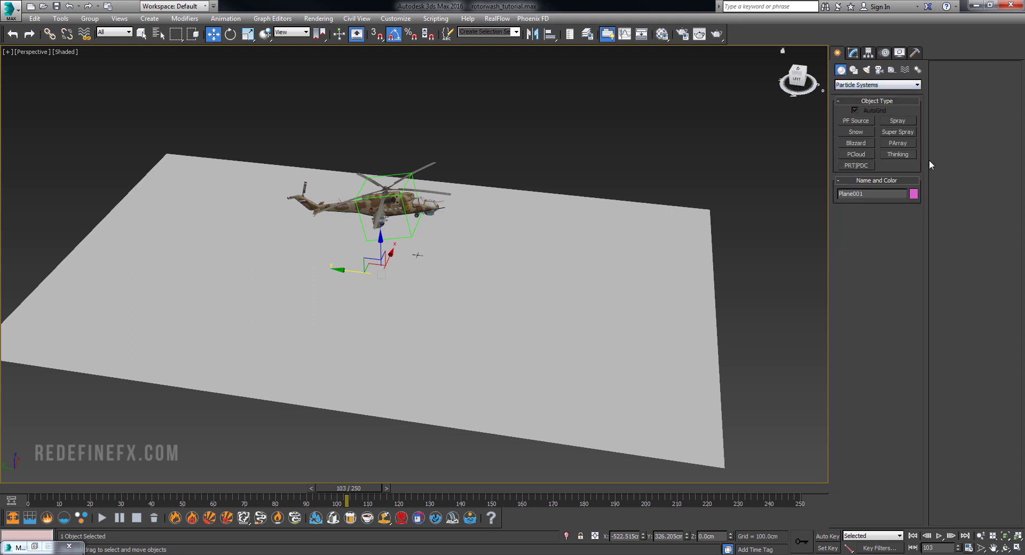
left_click(855, 121)
left_click_drag(455, 295, 501, 314)
- Set the PF Source icon type to Circle and scrub to frame 18 to check the particle emission
left_click(852, 53)
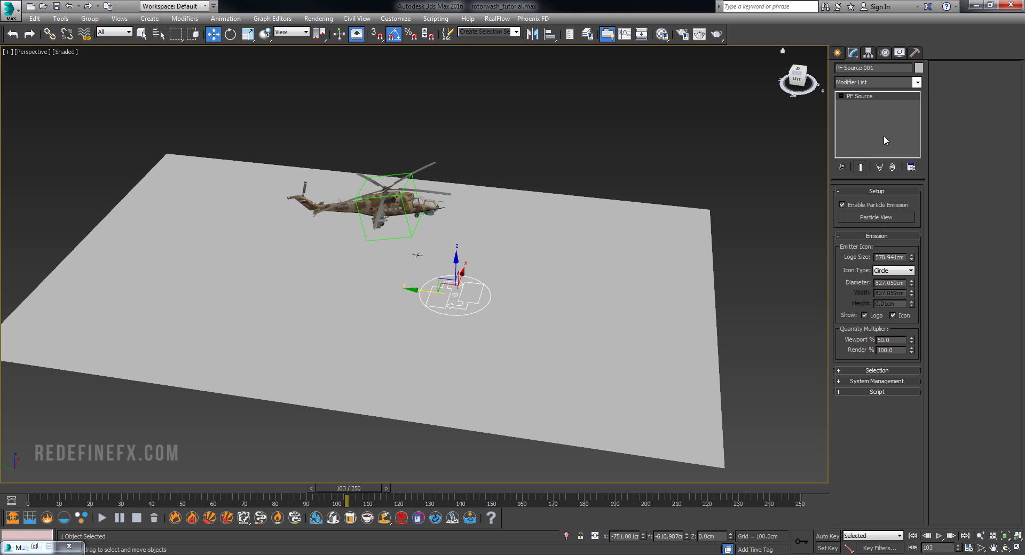
left_click(892, 270)
left_click(888, 295)
middle_click_drag(491, 320, 470, 312, "alt")
left_click_drag(35, 488, 92, 488)
middle_click_drag(276, 406, 308, 347, "alt")
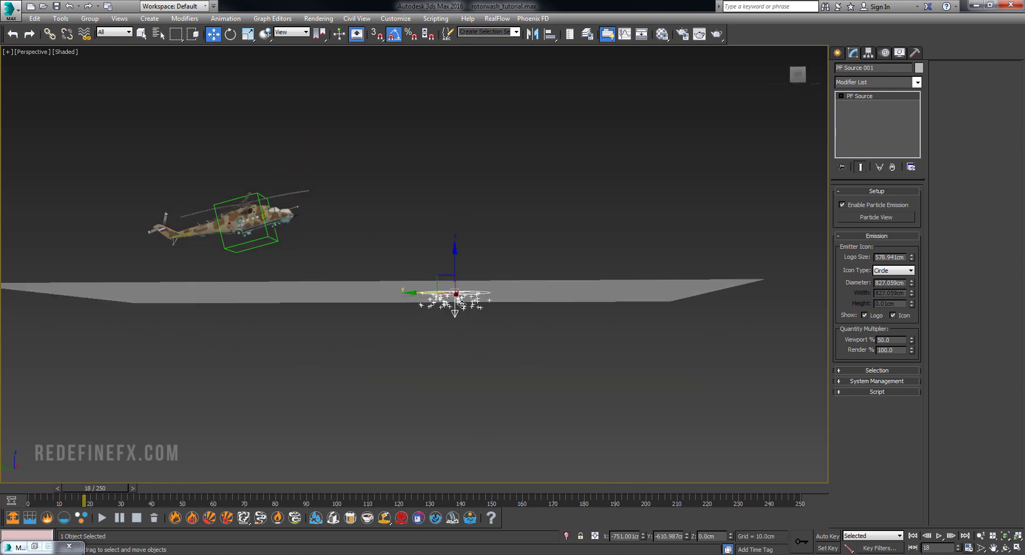
mouse_move(463, 304)
middle_mouse_down("alt")
mouse_move(452, 319)
mouse_move(465, 319)
middle_mouse_up("alt")
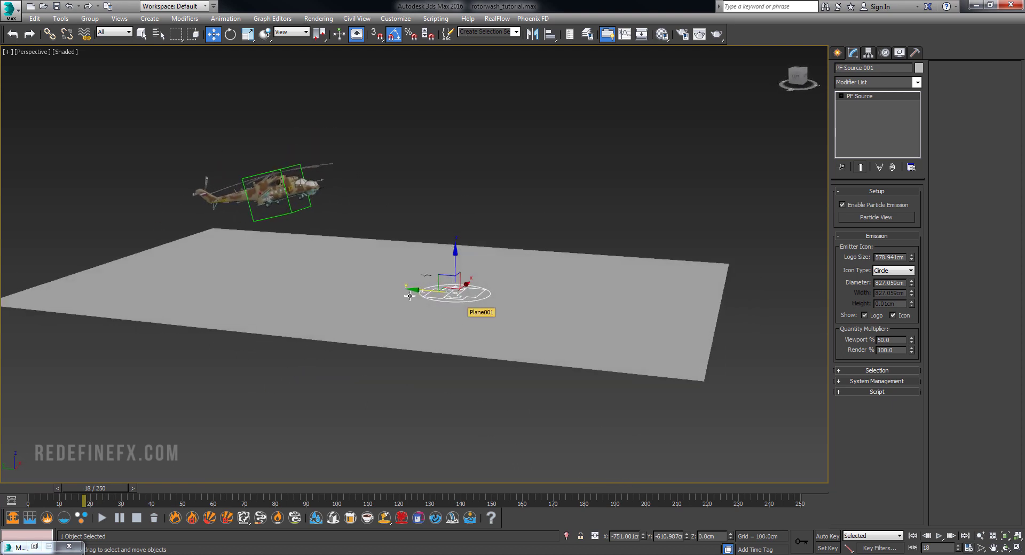
- Move the PF Source emitter directly beneath the helicopter's main rotor, aligning it in the Top view
middle_click_drag(350, 247, 524, 299)
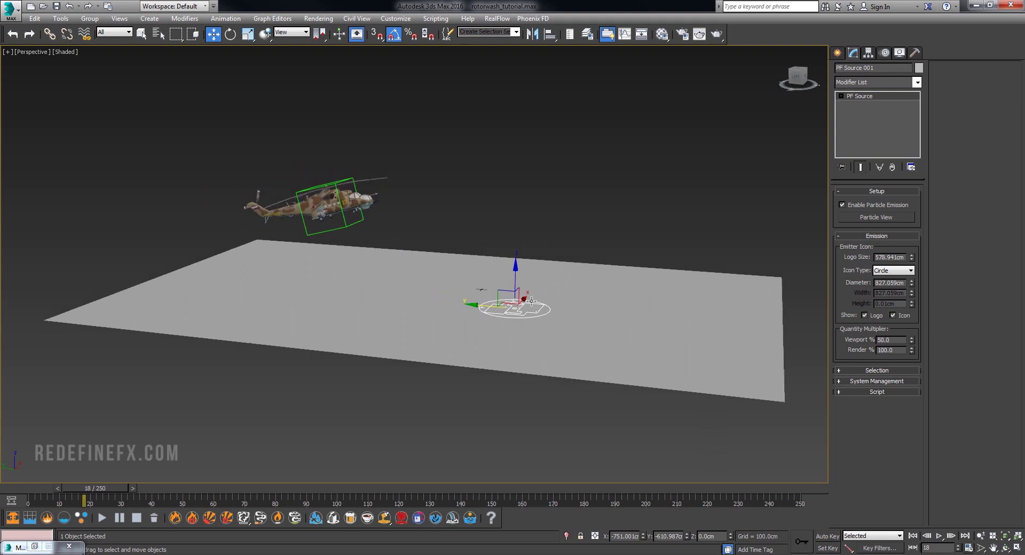
left_click_drag(482, 305, 401, 295)
middle_click_drag(338, 204, 371, 300, "alt")
key("alt+w")
middle_click_drag(278, 340, 192, 391)
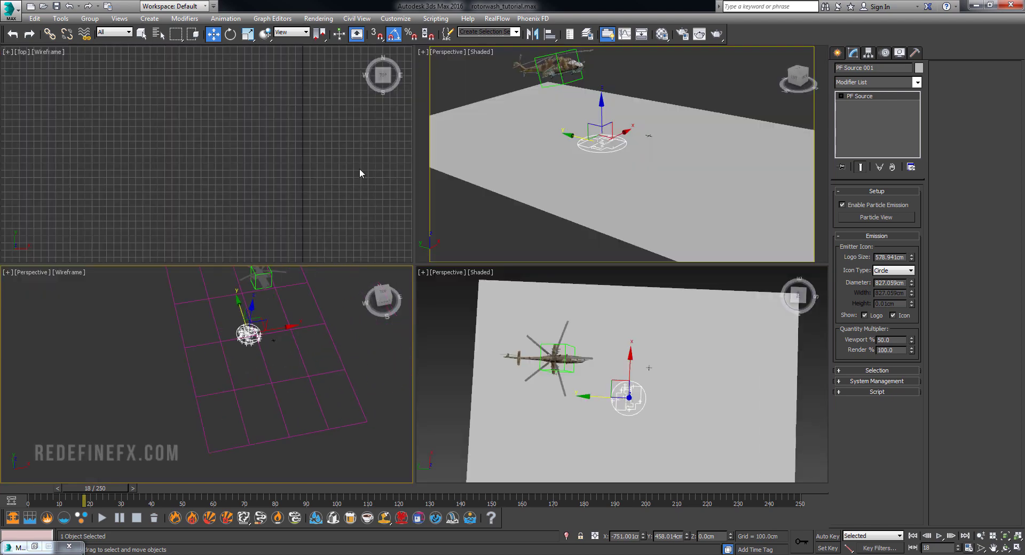
middle_click_drag(363, 109, 343, 168)
scroll(336, 167, "down", 5)
scroll(220, 92, "down", 8)
middle_click_drag(236, 91, 243, 224)
key("alt+w")
middle_click_drag(262, 185, 453, 57)
scroll(682, 197, "up", 2)
middle_click_drag(684, 197, 342, 247)
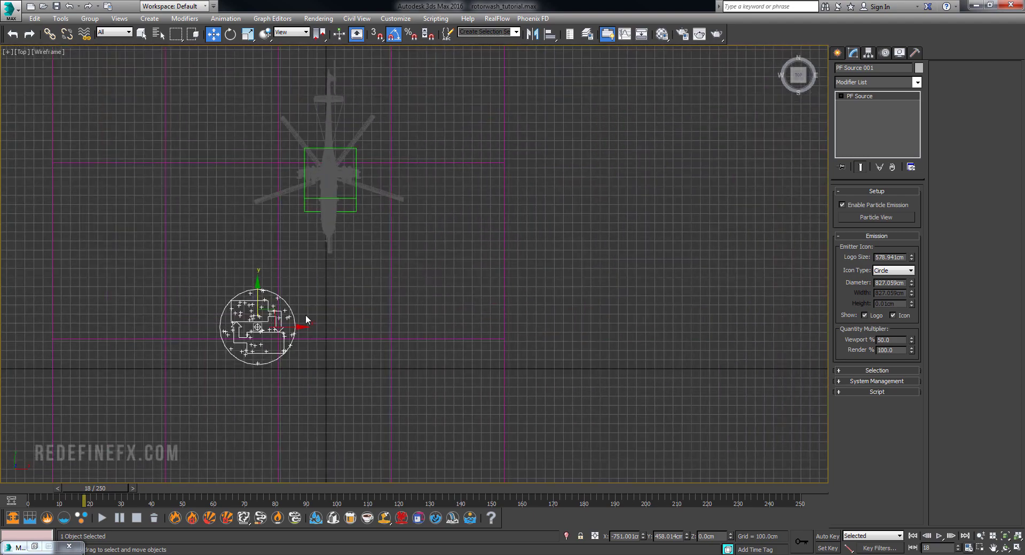
left_click_drag(272, 329, 322, 150)
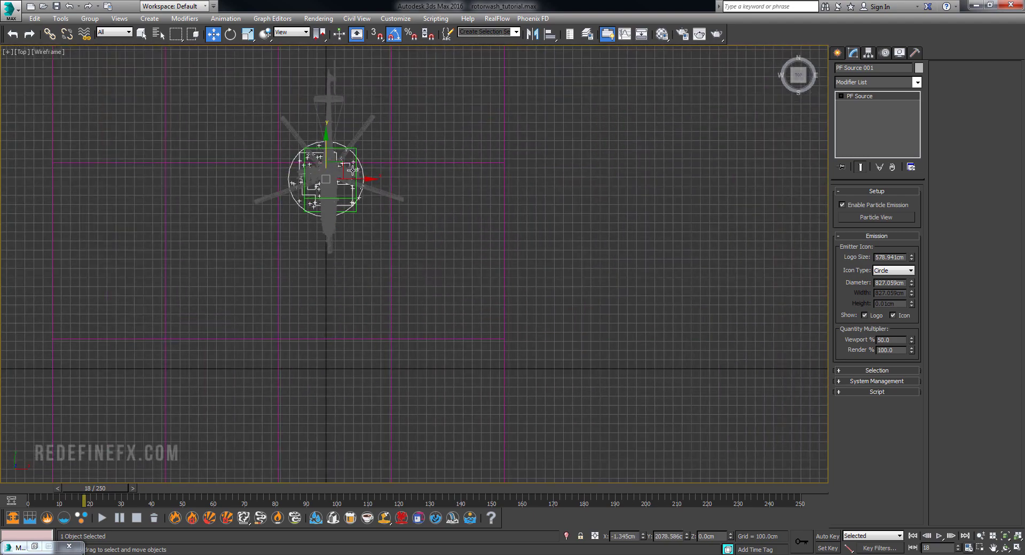
left_click_drag(356, 179, 358, 179)
- Return the animation to frame 0 and isolate the PF Source emitter together with the helicopter's dummy
key("alt+w")
middle_click_drag(583, 373, 533, 342, "alt")
key("alt+w")
scroll(533, 341, "up", 3)
middle_click_drag(354, 198, 453, 342)
left_click(314, 181)
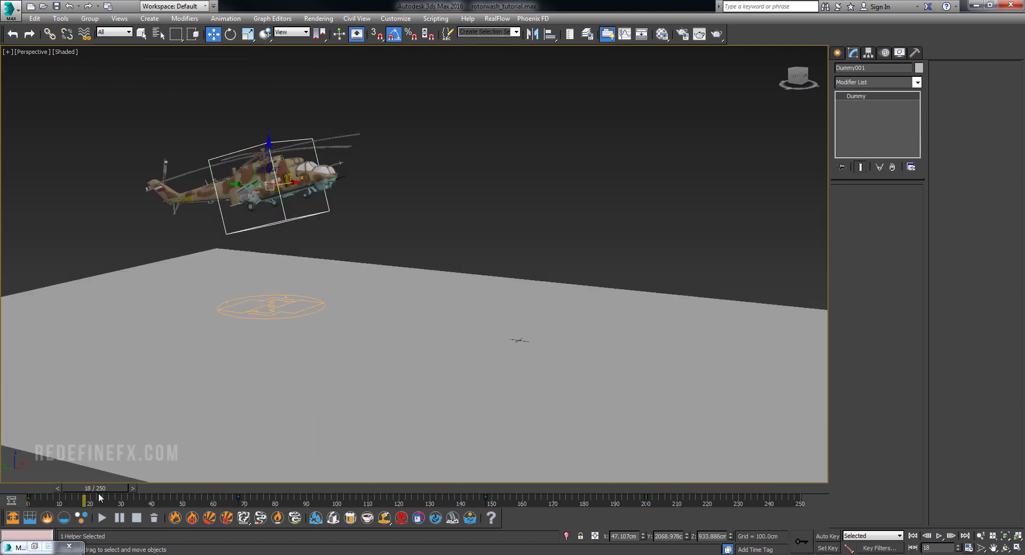
left_click_drag(78, 489, 27, 488)
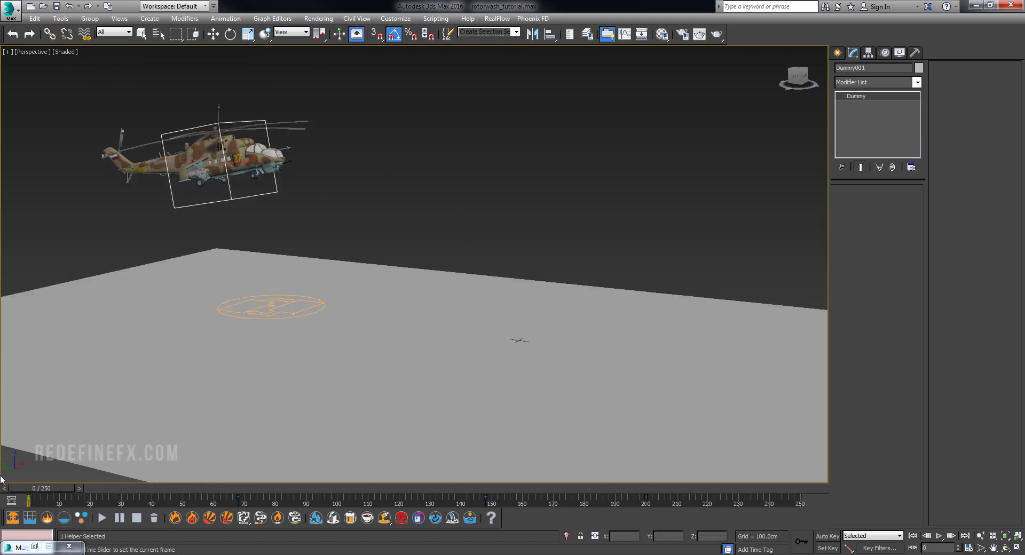
left_click(284, 302)
left_click(274, 194, "ctrl")
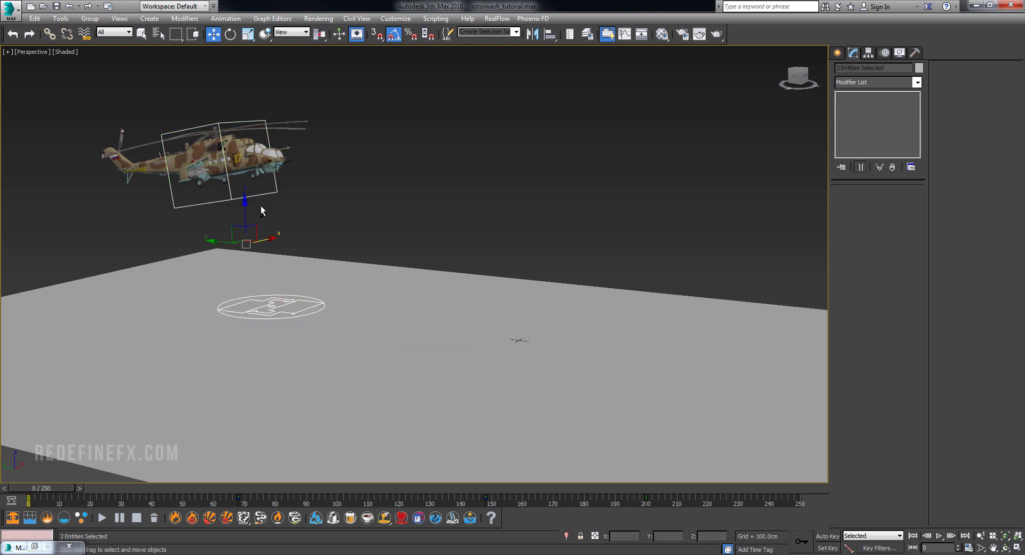
key("alt+q")
- Link the particle emitter to the helicopter's dummy as its parent
left_click(526, 311)
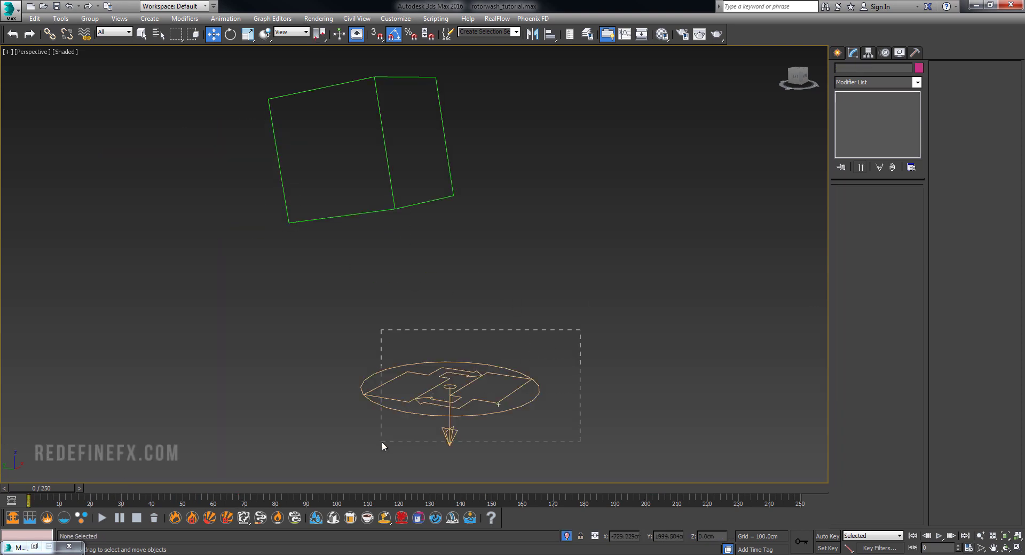
left_click_drag(382, 440, 382, 442)
left_click(50, 33)
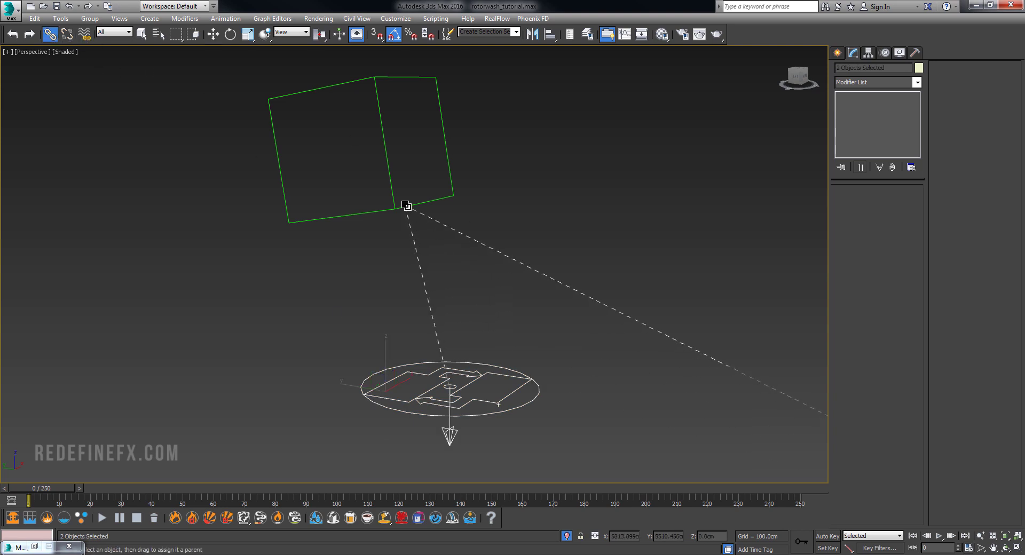
left_click_drag(406, 205, 407, 205)
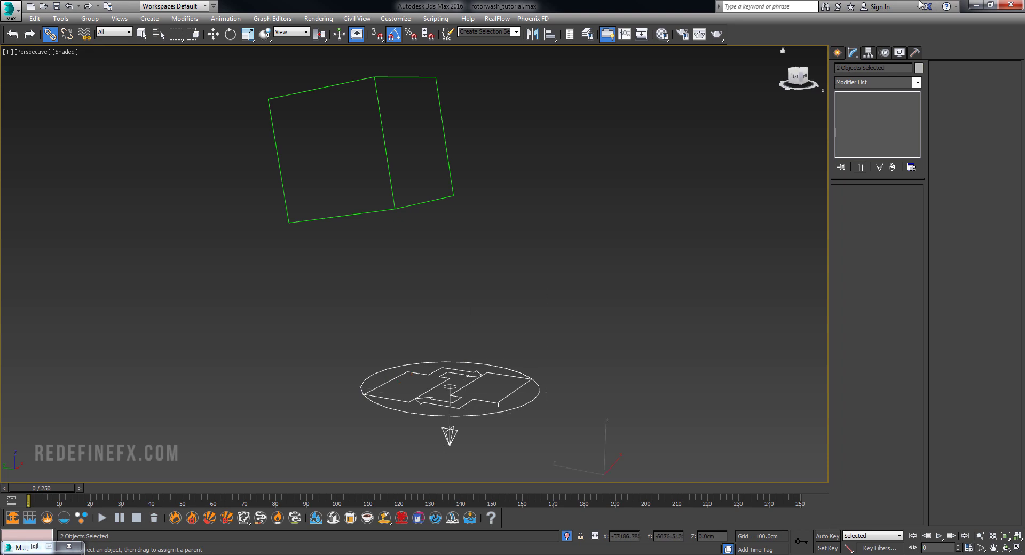
- Limit the transforms the PF Source emitter inherits from its parent to Y movement only, disabling all other move, rotate and scale axes
left_click(868, 53)
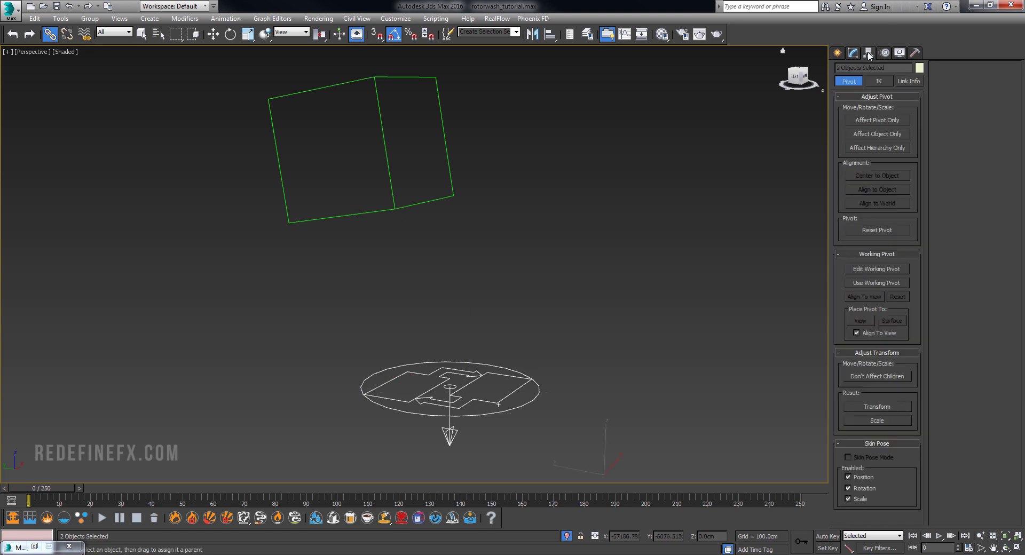
left_click(909, 82)
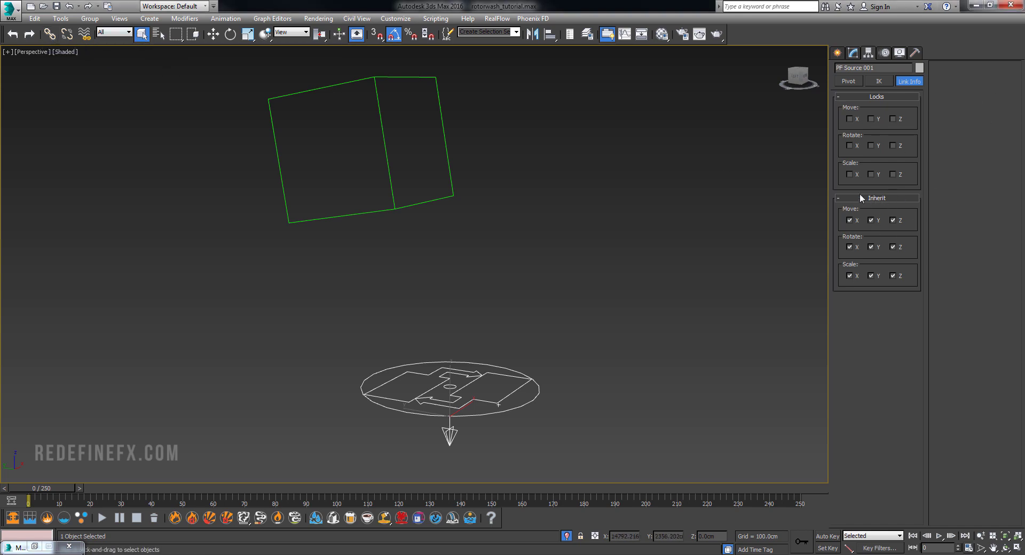
middle_click_drag(460, 404, 455, 396)
key("w")
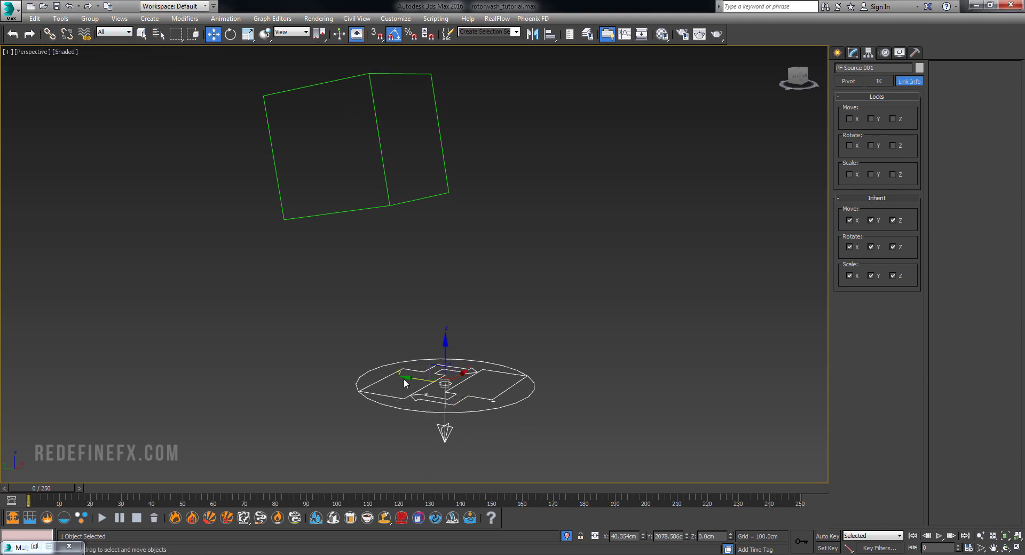
left_click(849, 220)
left_click(893, 247)
left_click(870, 246)
left_click(850, 247)
scroll(486, 283, "down", 4)
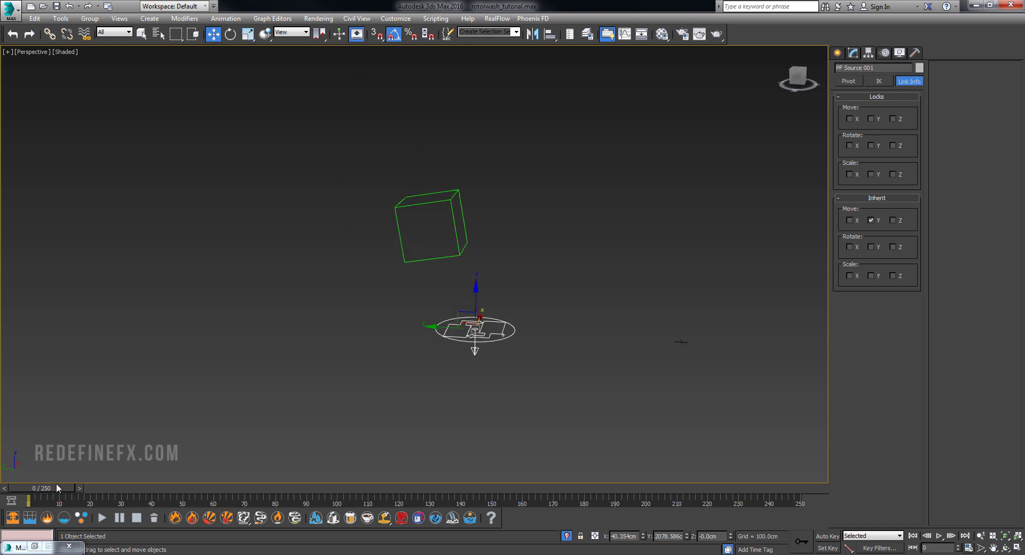
- Scrub the animation to frame 61 to check how the emitter follows the tilting dummy
left_click_drag(56, 486, 21, 487)
key("w")
middle_click_drag(501, 265, 514, 255, "alt")
middle_click_drag(495, 330, 462, 309, "alt")
left_click_drag(76, 487, 216, 488)
- Exit isolation to show the full scene again in the maximized Perspective view
key("alt+w")
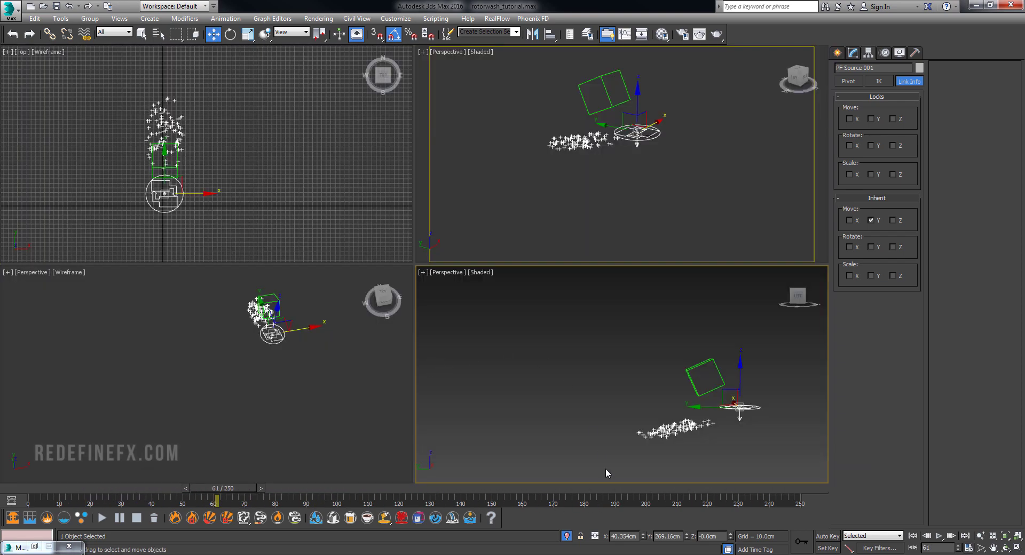
left_click(567, 535)
key("alt+w")
middle_click_drag(511, 316, 546, 303, "alt")
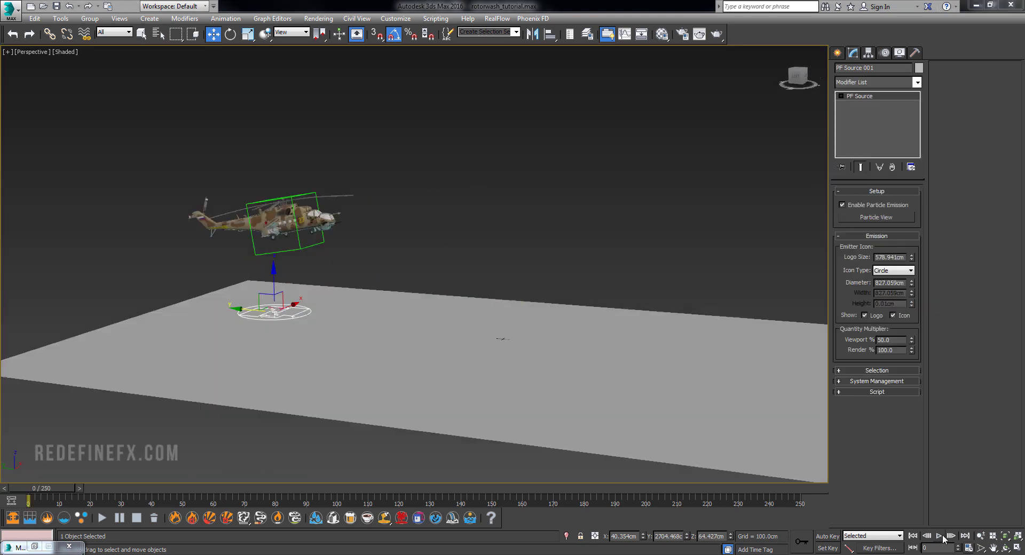
- Play the animation to about frame 59 and scrub back to frame 17, checking the emitter's motion beneath the helicopter
left_click(939, 536)
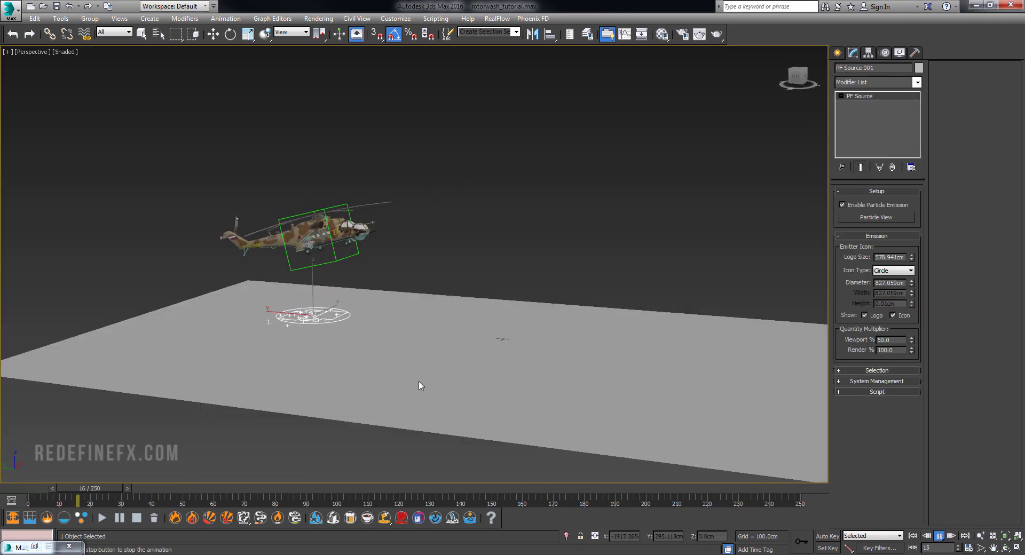
left_click(939, 536)
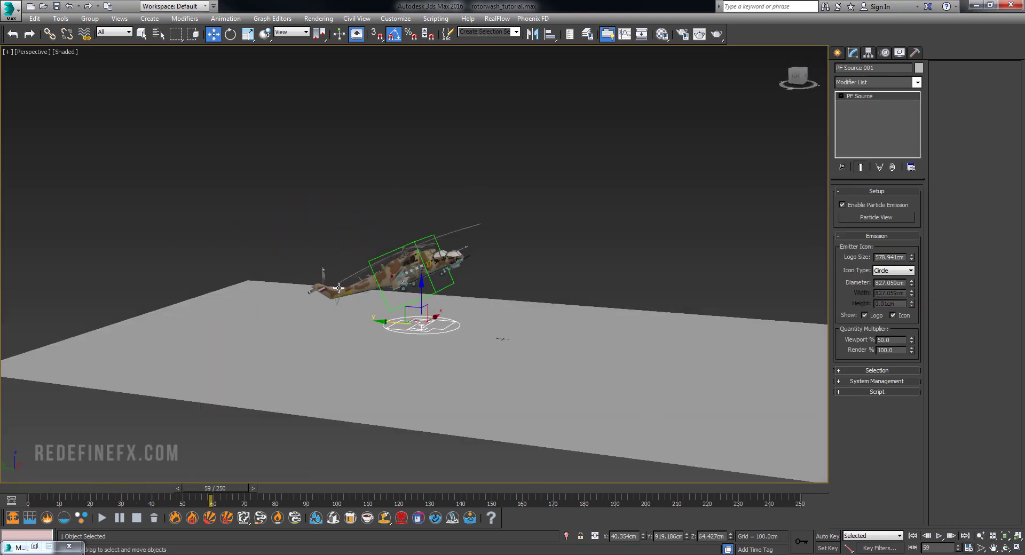
middle_click_drag(340, 287, 412, 308, "alt")
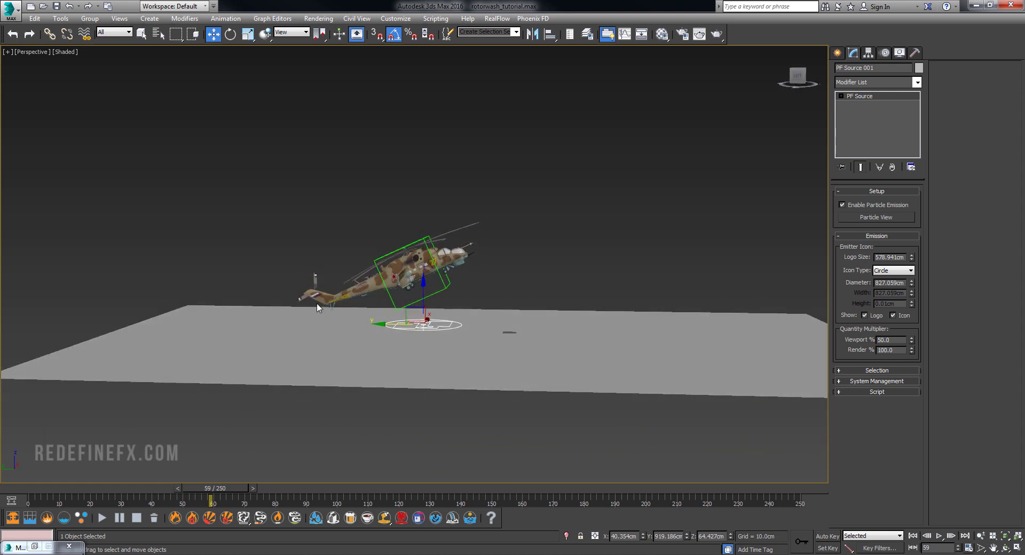
middle_click_drag(431, 260, 440, 276, "alt")
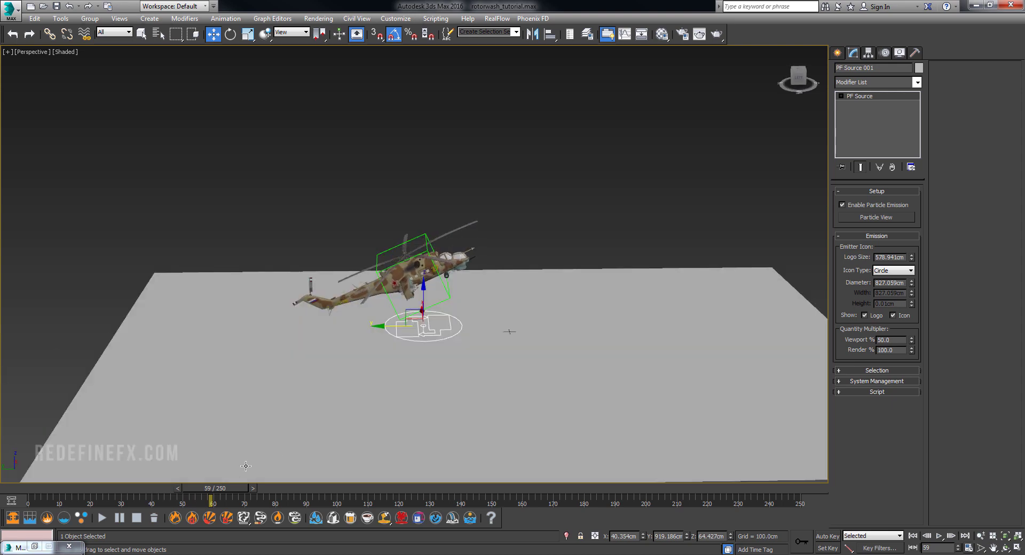
left_click_drag(218, 488, 217, 489)
left_click_drag(217, 489, 90, 488)
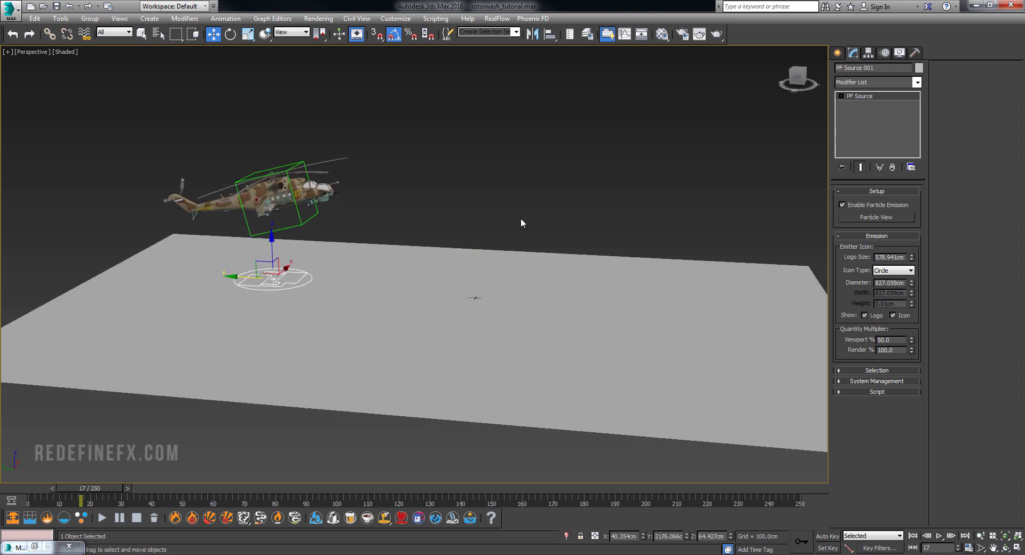
- In Particle View, set the Birth operator to emit by Rate at 4000, with Emit Stop far past the timeline's end (838835)
key("6")
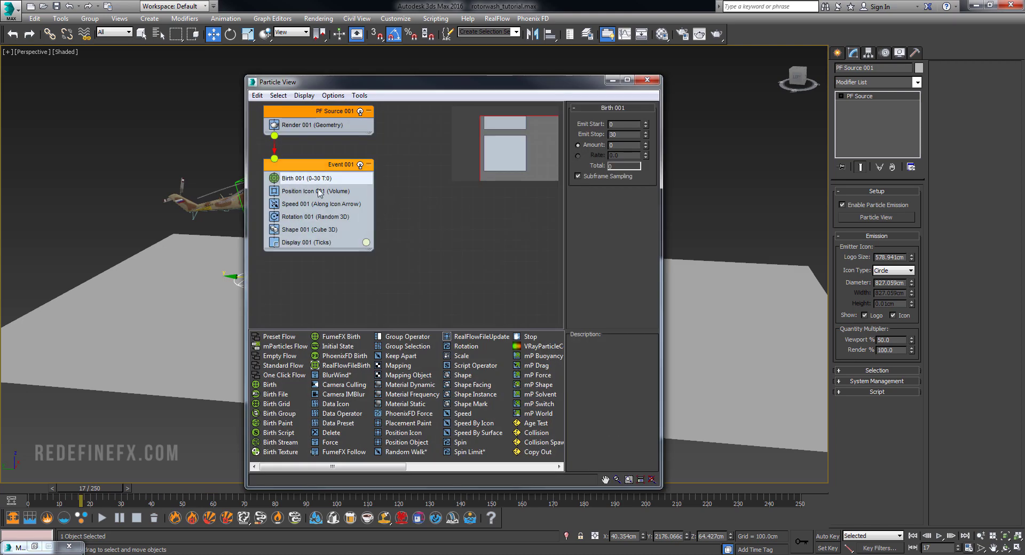
left_click_drag(349, 80, 420, 78)
left_click(401, 175)
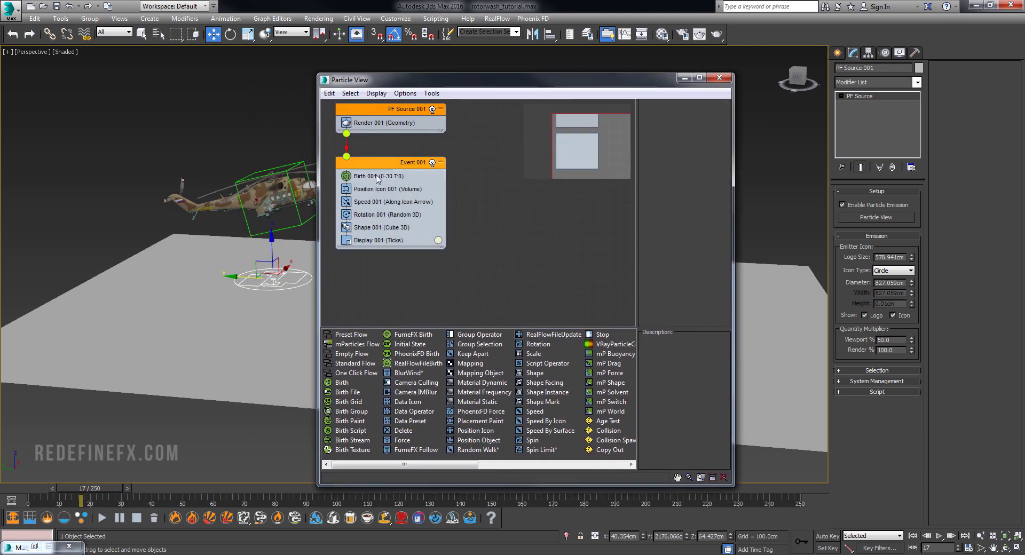
key("ctrl+z")
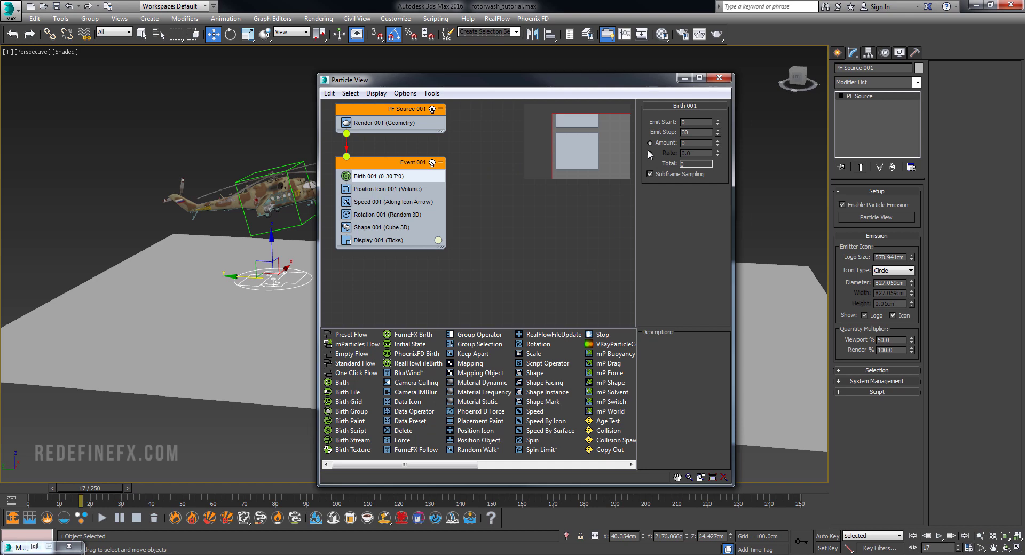
left_click(649, 152)
left_click(699, 134)
type("00000")
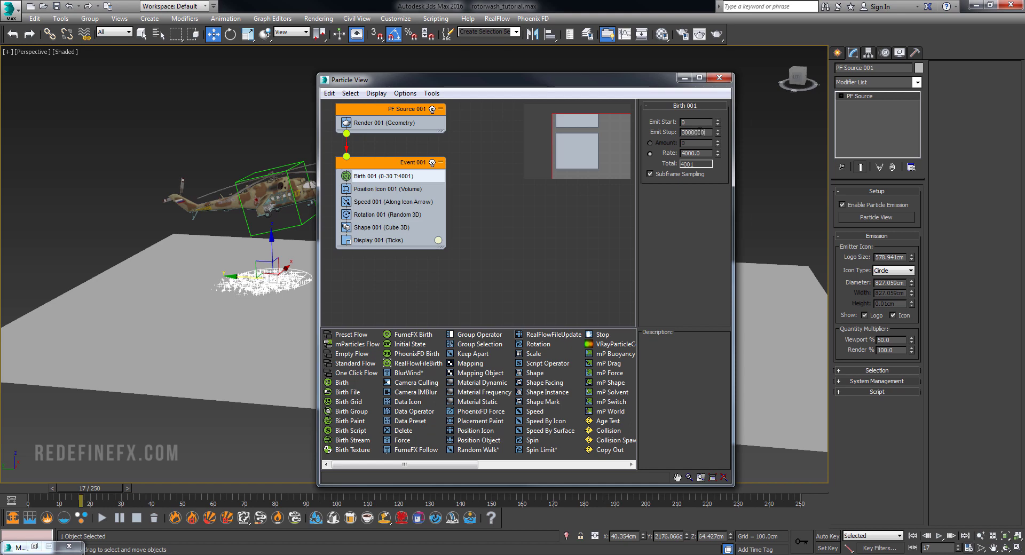
- Set the Speed operator to 1500 cm with 500 cm variation and the direction Icon Center Out
left_click(381, 202)
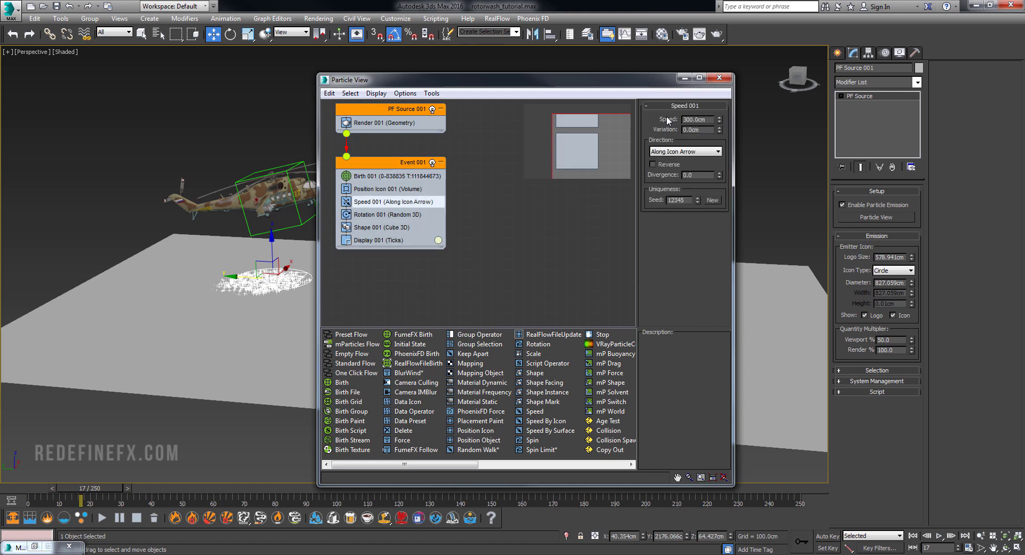
double_click(709, 119)
type("1500")
key("Return")
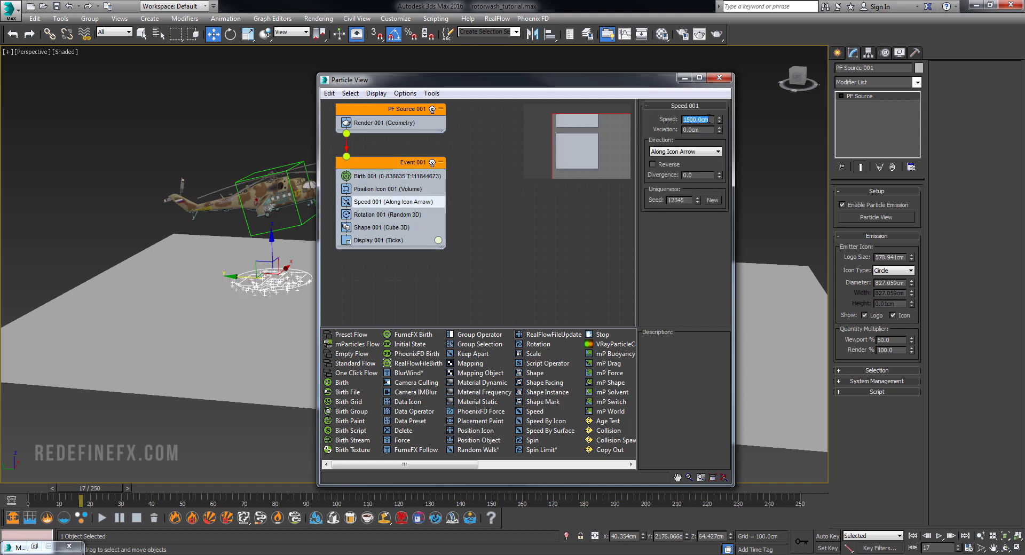
double_click(696, 130)
key("Return")
left_click(682, 152)
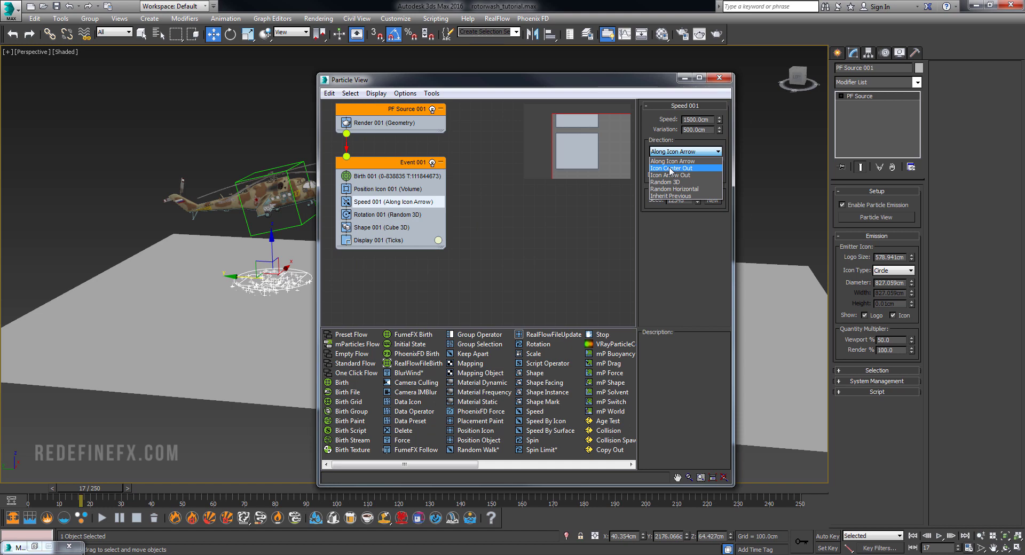
left_click(670, 168)
- Move Particle View clear of the helicopter and scrub to frame 35 to examine the outward particle spread
left_click_drag(477, 87, 633, 90)
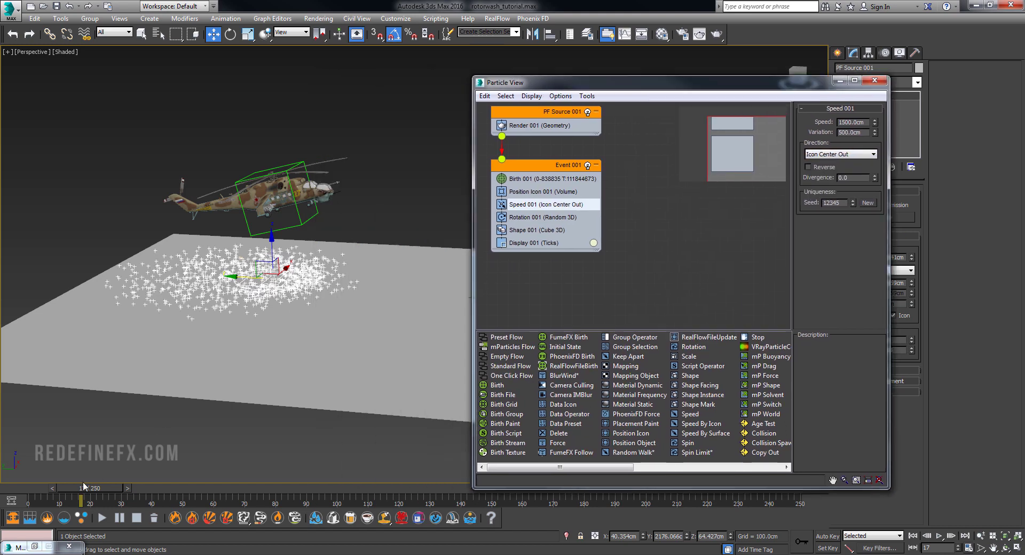
left_click_drag(82, 488, 132, 496)
key("w")
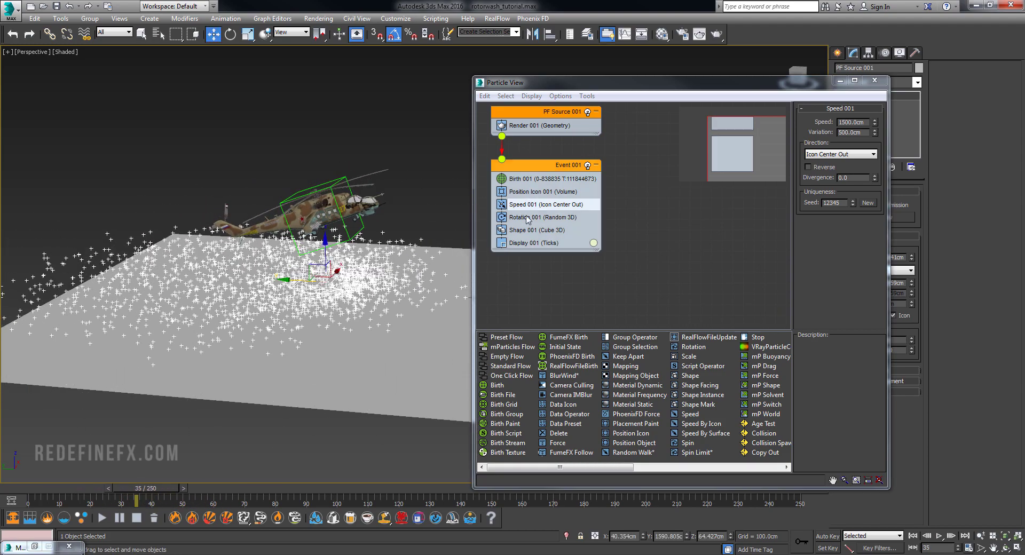
- Add a Delete operator to the end of Event 001, removing particles By Particle Age with Life Span 20 and Variation 3
left_click_drag(566, 434, 533, 256)
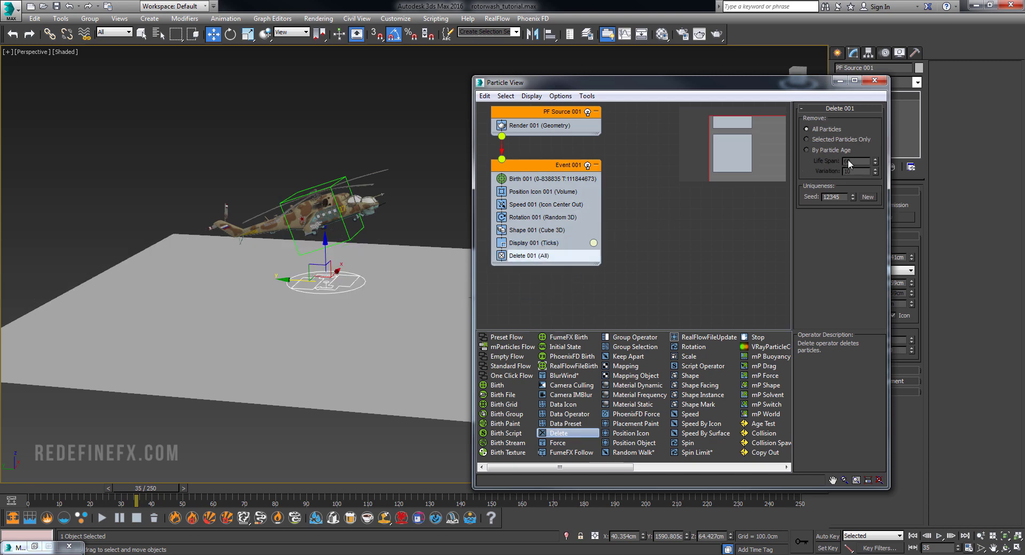
left_click(816, 153)
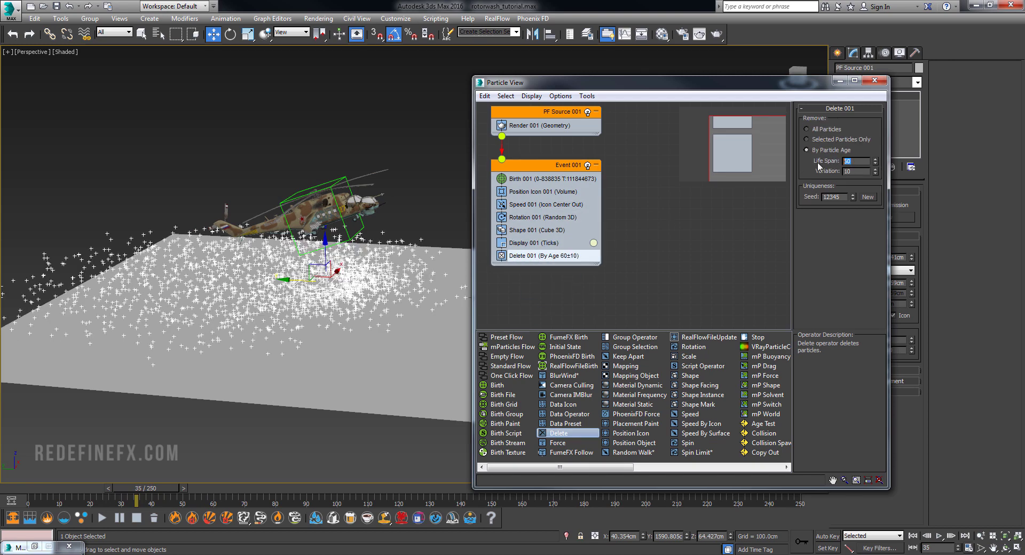
key("Tab")
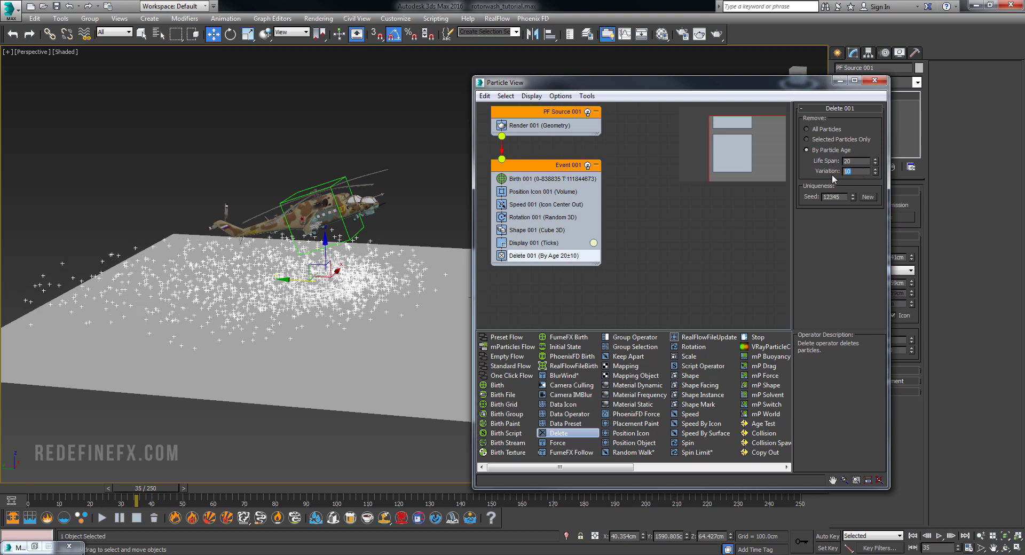
type("3")
key("Return")
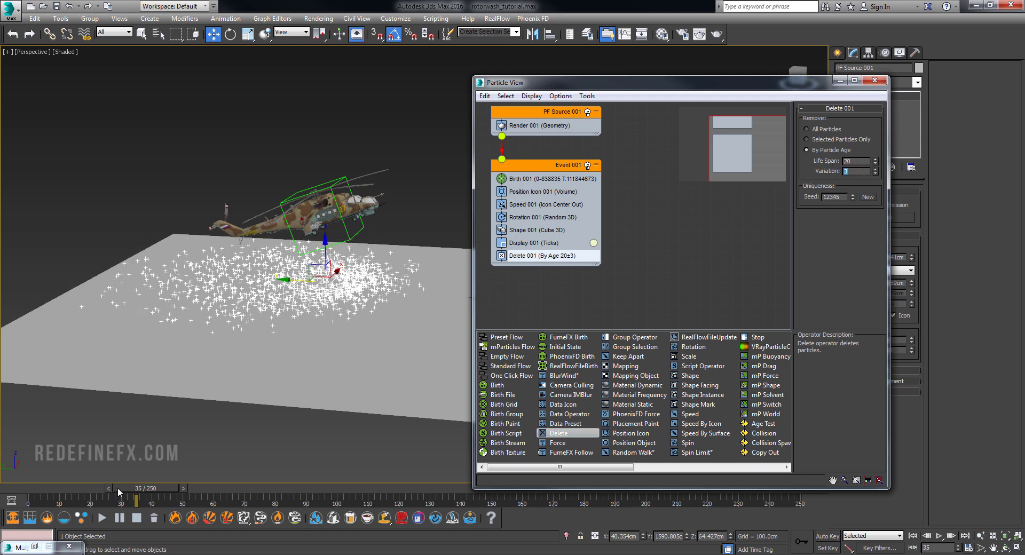
- Set the Delete operator's Life Span to 15 and scrub to frame 32 to check the shortened particle trail
mouse_move(118, 491)
left_mouse_down()
mouse_move(32, 492)
mouse_move(320, 496)
mouse_move(138, 489)
left_mouse_up()
key("w")
left_click(860, 161)
type("15")
key("Return")
left_click_drag(133, 488, 101, 483)
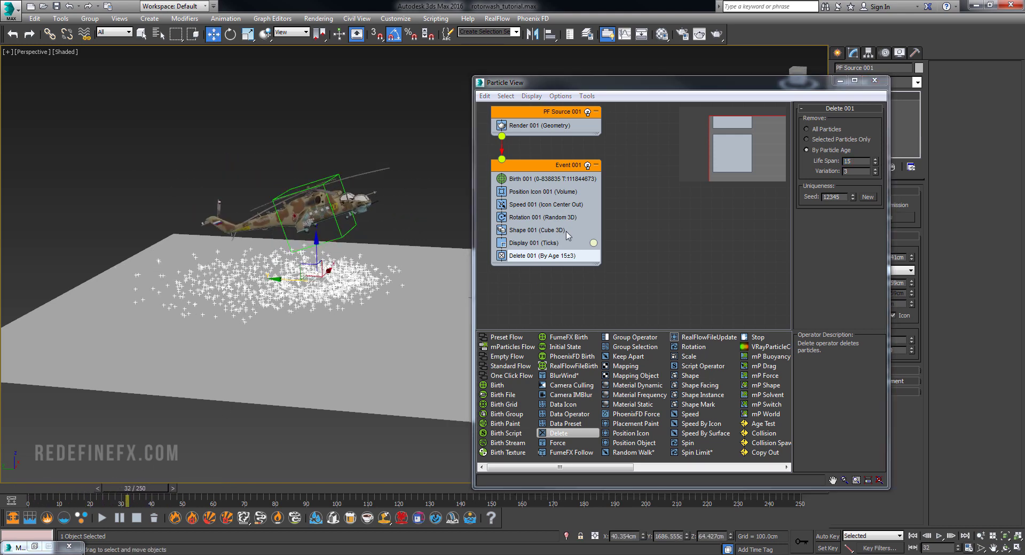
- Delete the Shape and Rotation operators from Event 001 and minimize Particle View
left_click(516, 229)
right_click(515, 231)
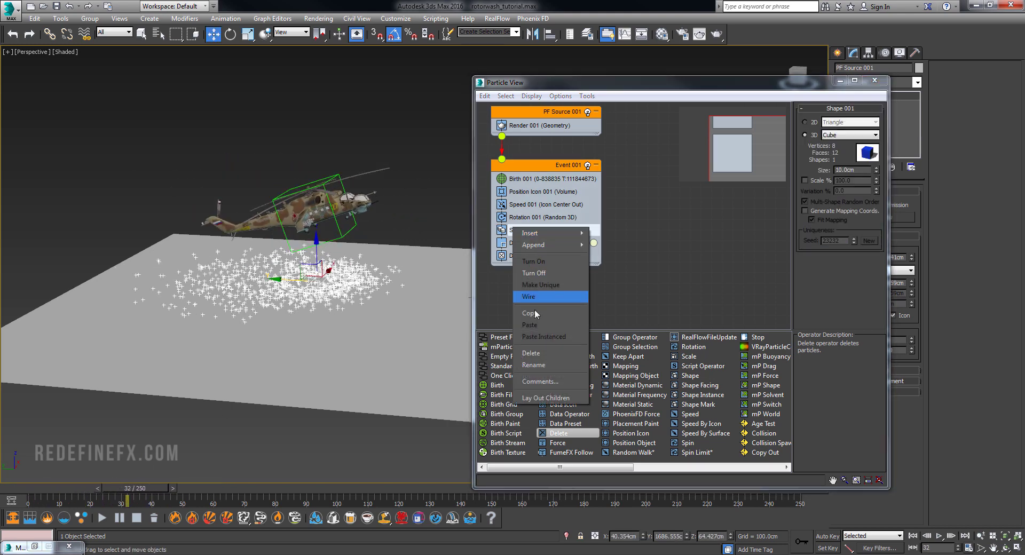
left_click(534, 354)
left_click(522, 233)
right_click(519, 218)
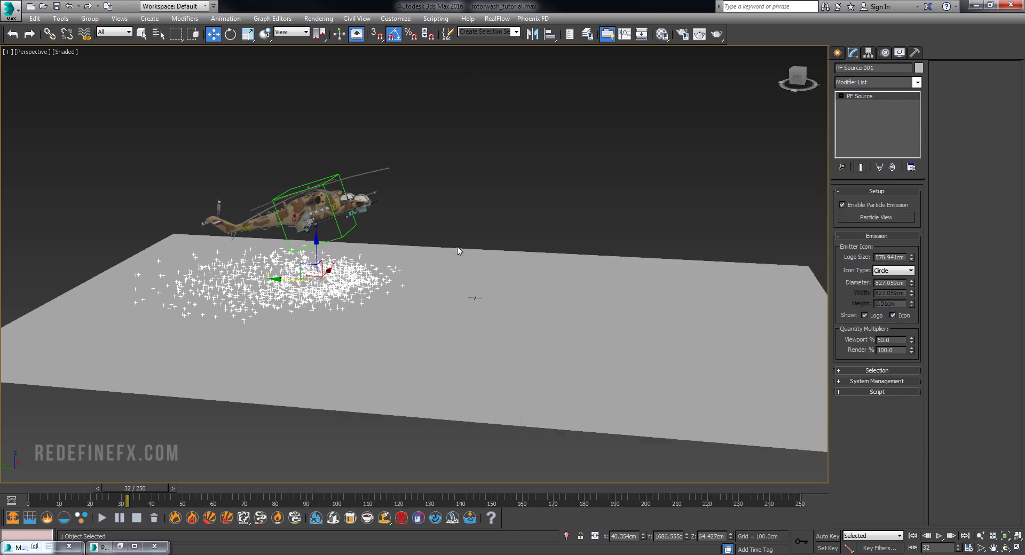
- Scrub to frame 38 and examine the flat particle spread over the ground from the side
middle_click_drag(458, 251, 355, 363, "alt")
mouse_move(143, 487)
left_mouse_down()
mouse_move(64, 498)
mouse_move(161, 493)
left_mouse_up()
middle_click_drag(400, 278, 373, 216, "alt")
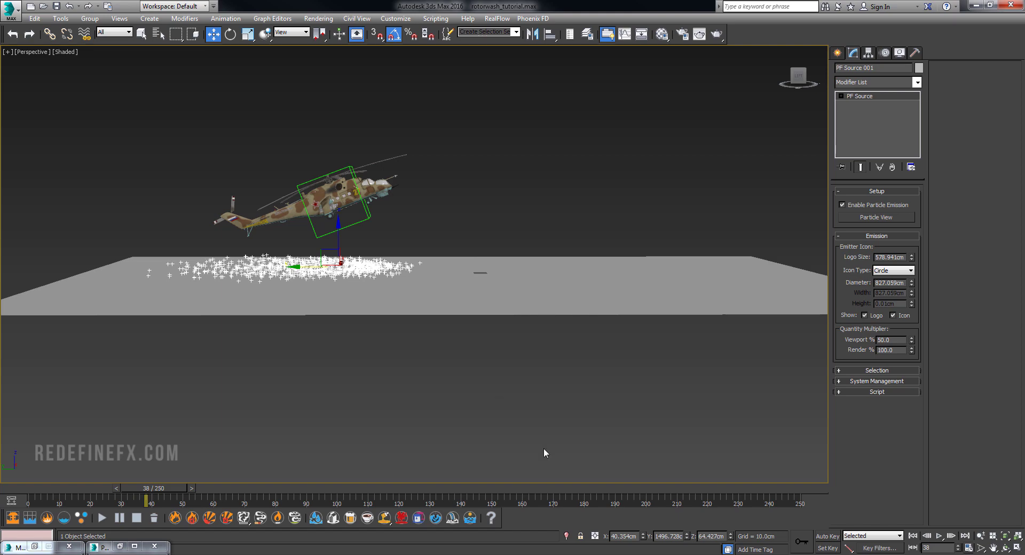
- Switch to the media player and review the dust motion in the reference clip rotor wash 01.mov, then minimize it
key("alt+Tab")
left_click(475, 263)
left_click(487, 264)
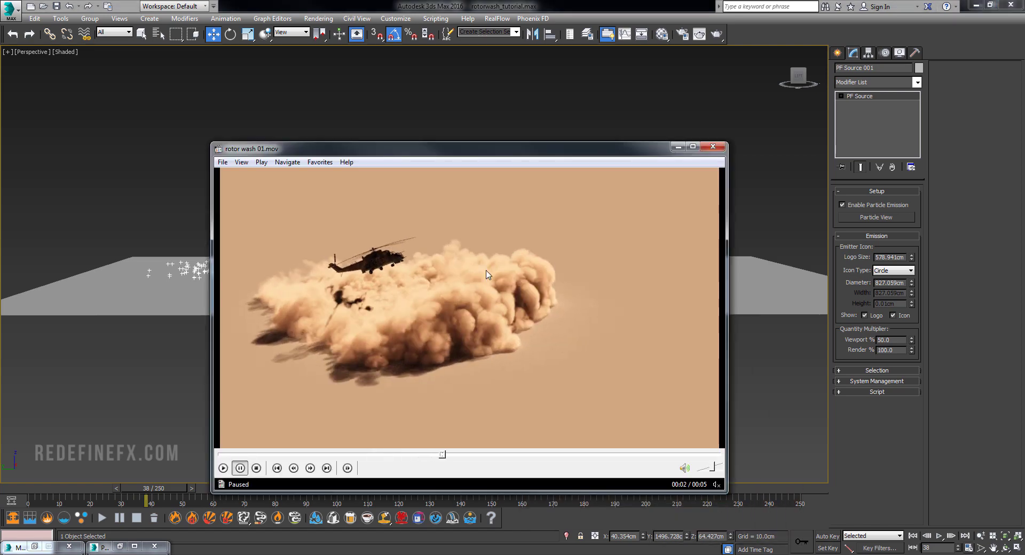
left_click(480, 311)
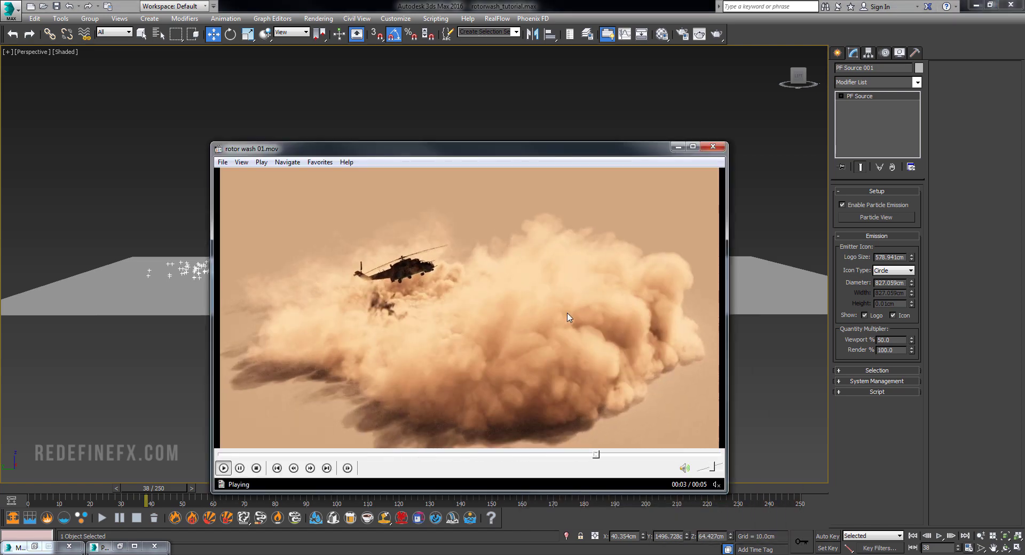
left_click(580, 283)
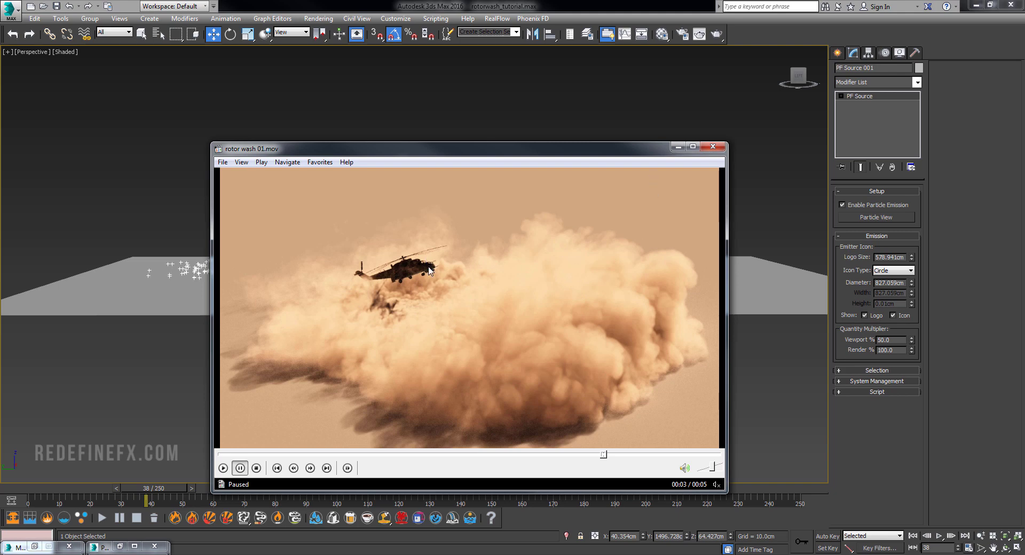
left_click(677, 147)
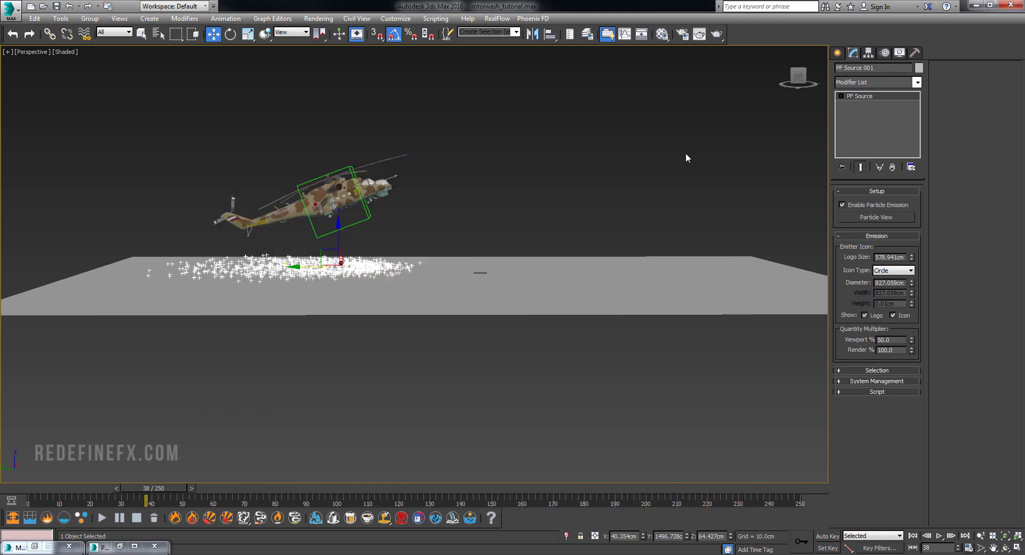
- Create a Wind force below the ground plane, rotate it 90° about X to aim along the flight direction, and show its parameters
left_click(838, 53)
left_click(905, 70)
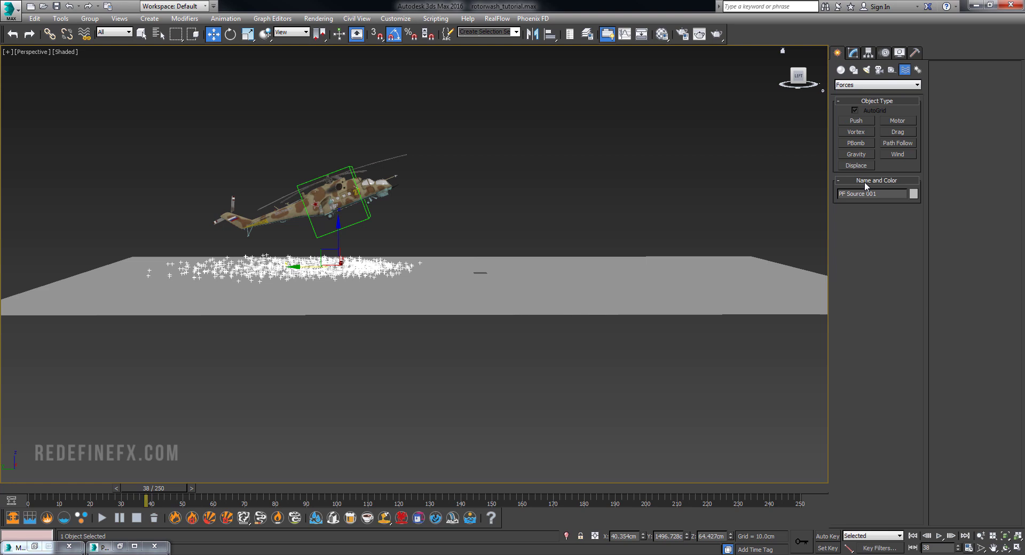
left_click(895, 156)
left_click_drag(449, 389, 474, 395)
right_click(475, 396)
key("e")
left_click_drag(463, 354, 502, 389)
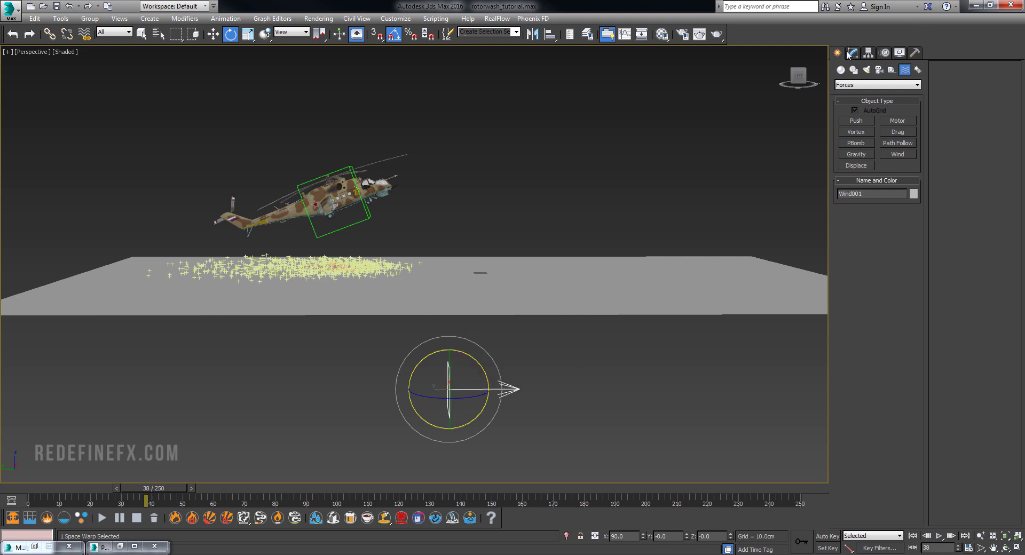
left_click(853, 53)
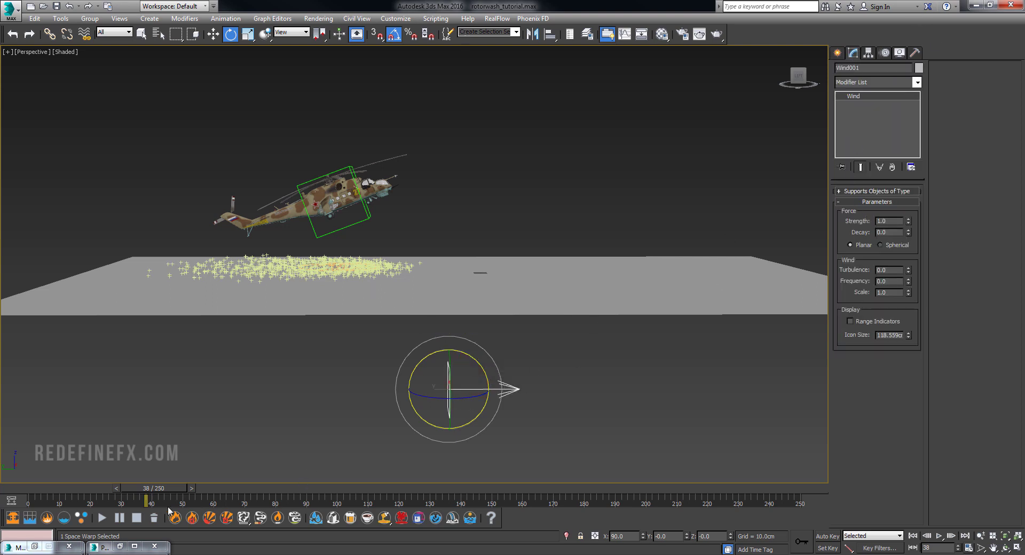
- Set the wind strength to 2.0 and add a Force operator to Event 001 that uses Wind001
left_click_drag(885, 221, 871, 224)
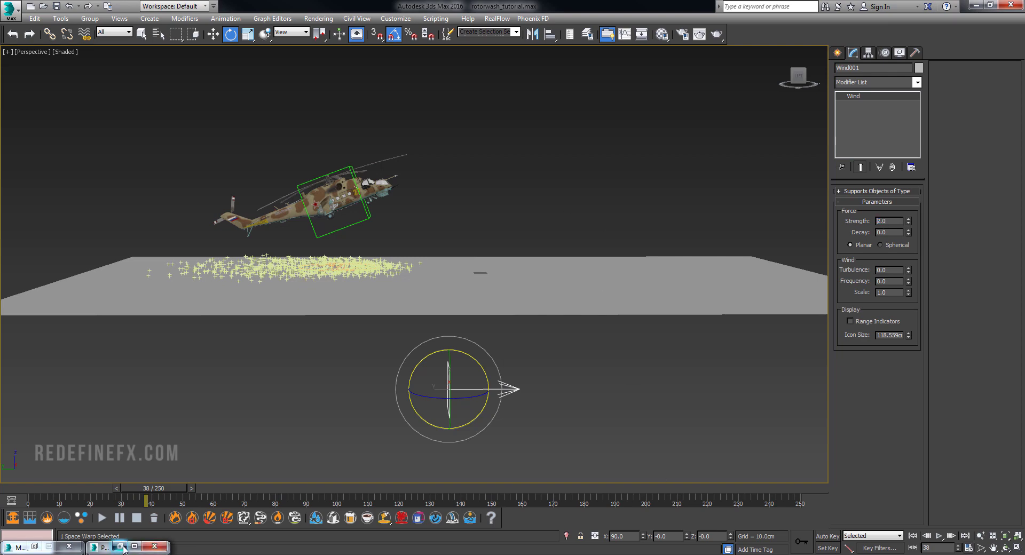
left_click(106, 548)
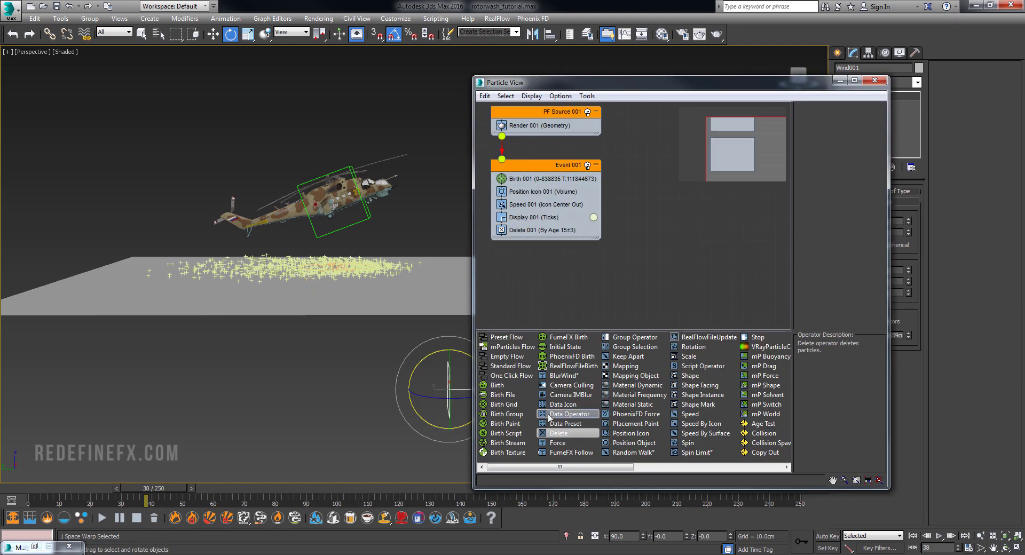
left_click_drag(558, 443, 520, 235)
left_click(520, 231)
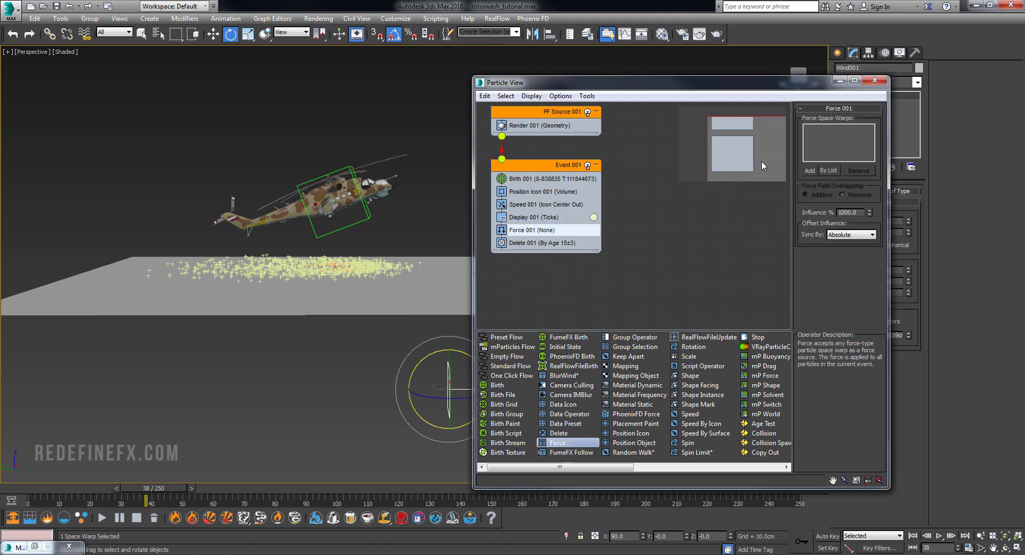
left_click(809, 171)
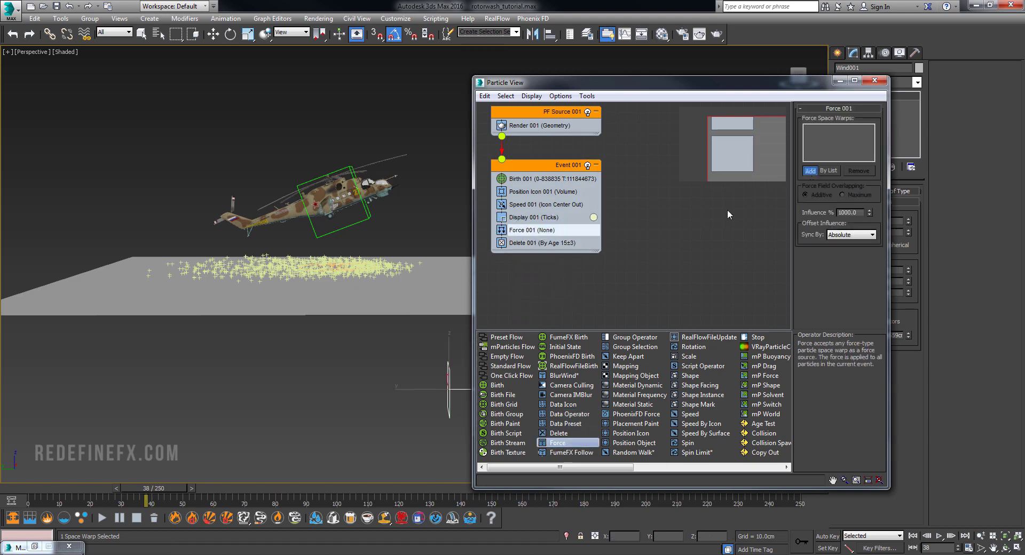
left_click(448, 387)
- Raise the Wind001 strength to 3.0 and scrub to frame 115 to check how the particles drift
middle_click_drag(388, 267, 180, 470)
left_click_drag(96, 488, 192, 488)
key("w")
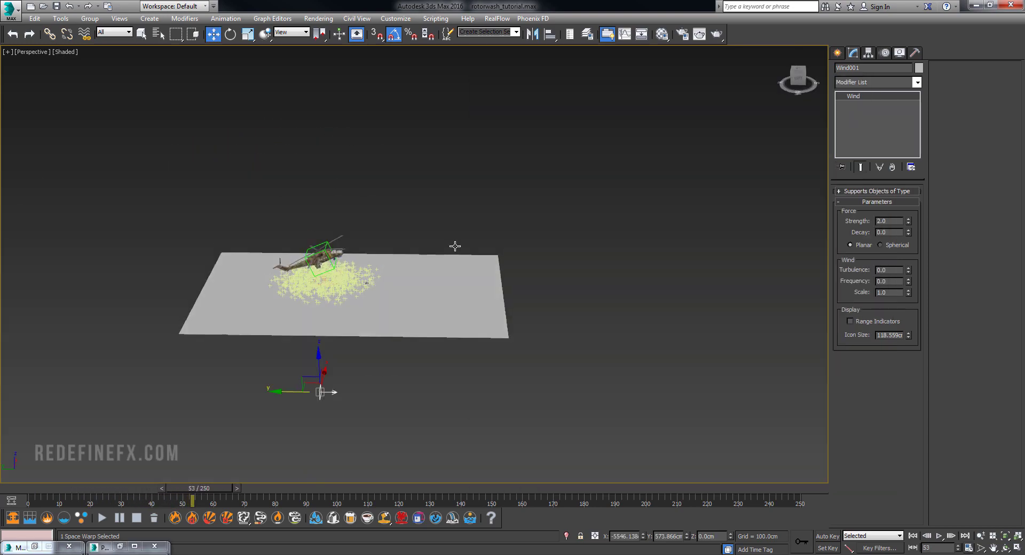
middle_click_drag(455, 246, 455, 244, "alt")
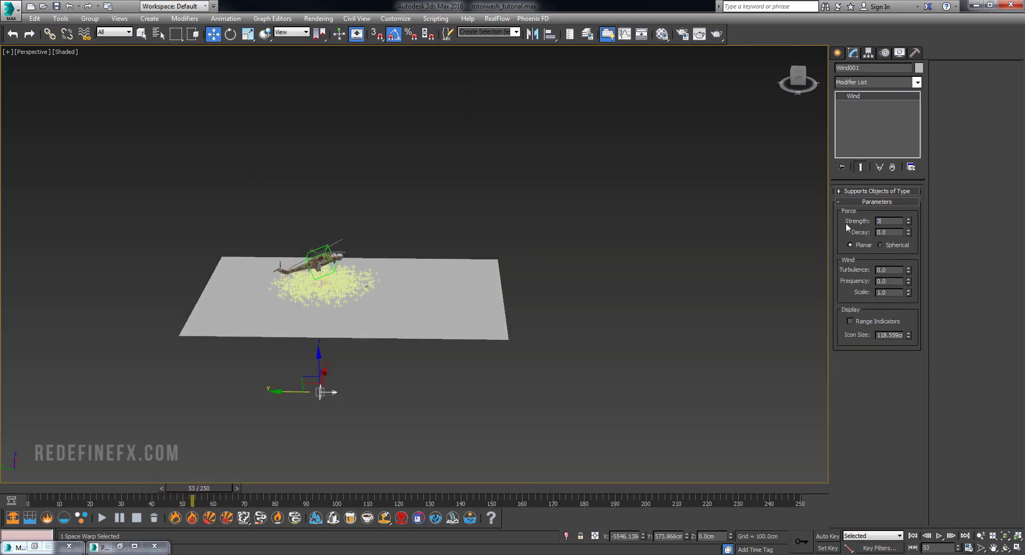
type("3")
key("Return")
middle_click_drag(270, 323, 276, 299, "alt")
scroll(313, 322, "up", 5)
left_click_drag(189, 490, 401, 498)
key("w")
scroll(344, 336, "down", 5)
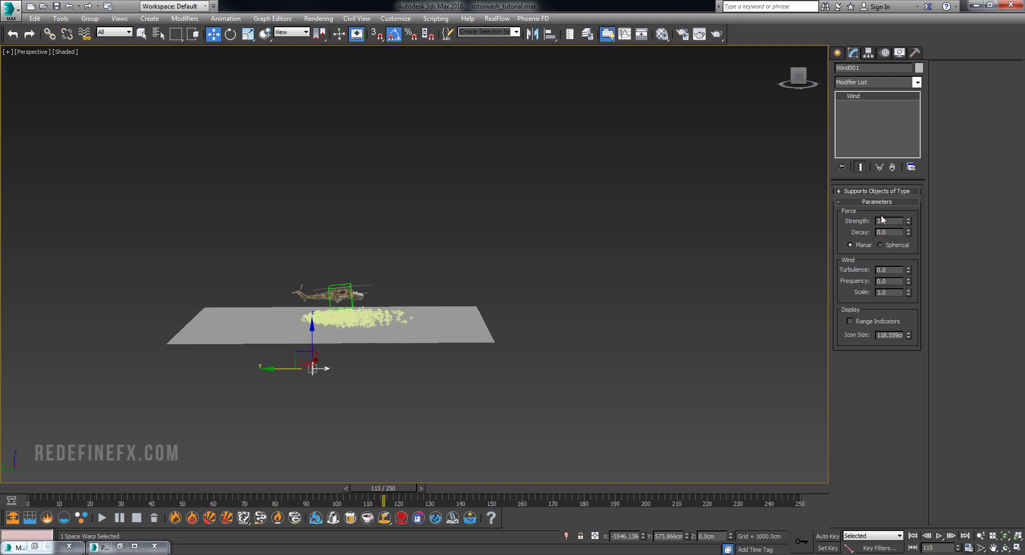
- Turn on Auto Key and animate the wind strength from 3.0 at frame 87 to 0 at frame 109
left_click(827, 538)
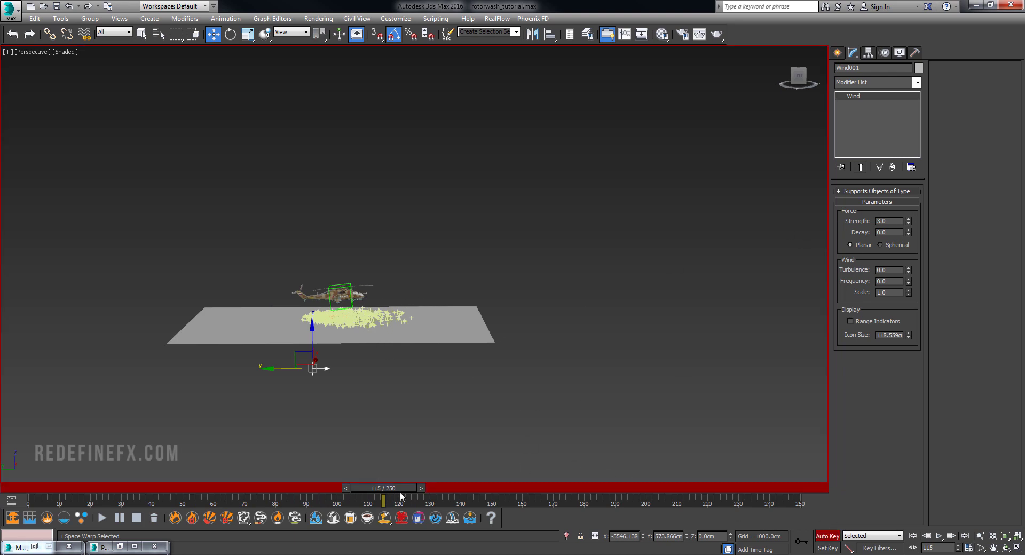
left_click_drag(404, 491, 320, 490)
key("w")
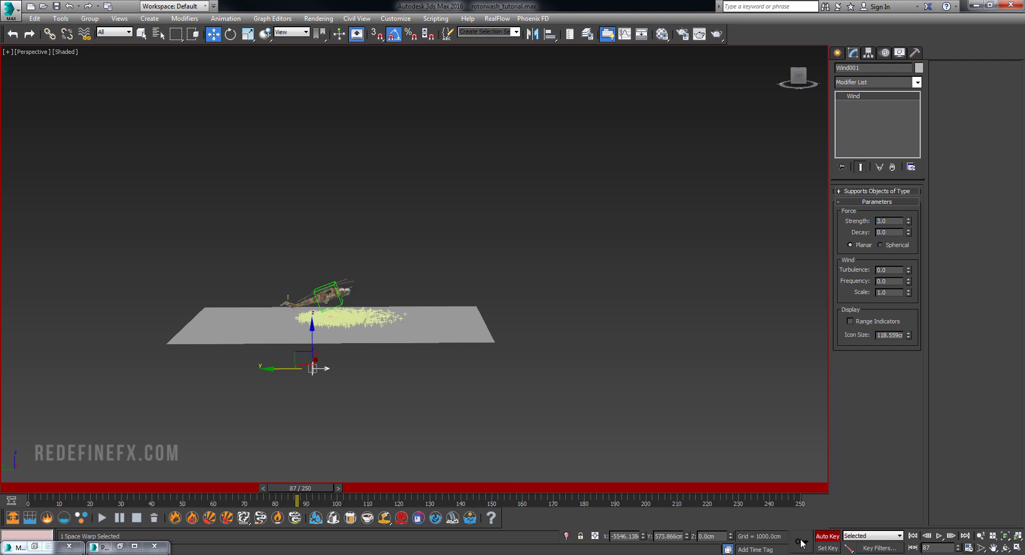
left_click_drag(329, 480, 380, 489)
key("w")
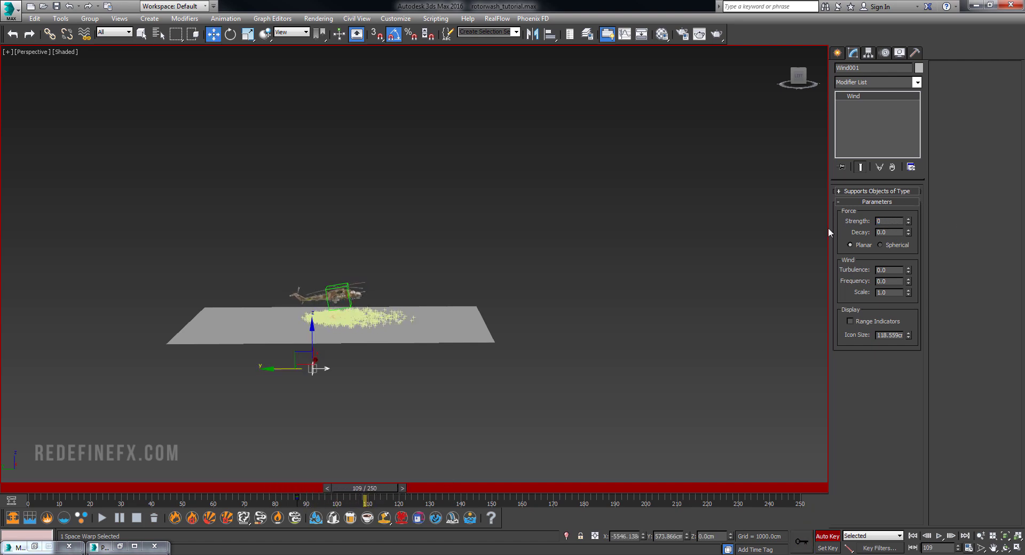
key("Return")
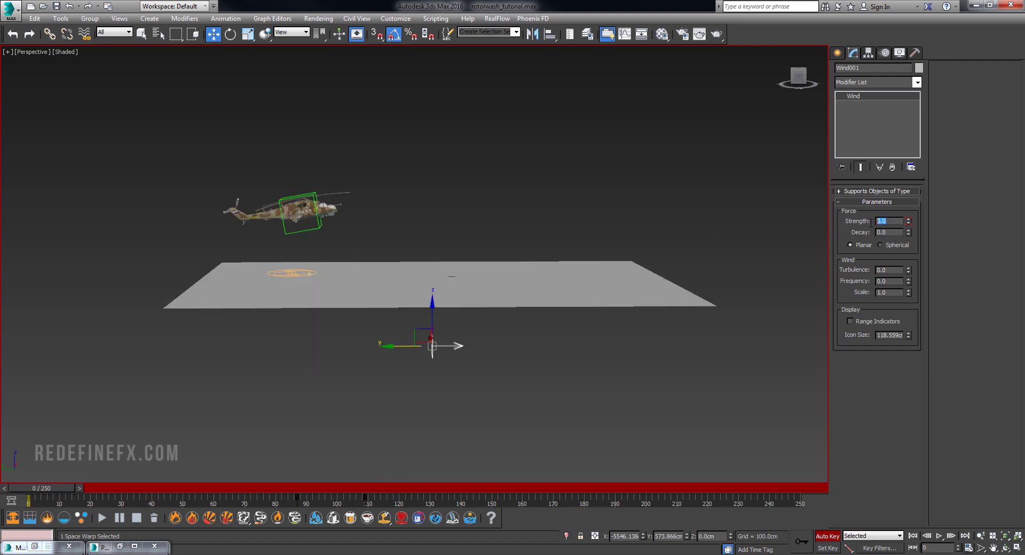
- Play the animation from frame 0 to review the animated wind, stop at frame 220 and turn off Auto Key
left_click_drag(53, 487, 470, 492)
key("w")
middle_click_drag(482, 293, 409, 250, "alt")
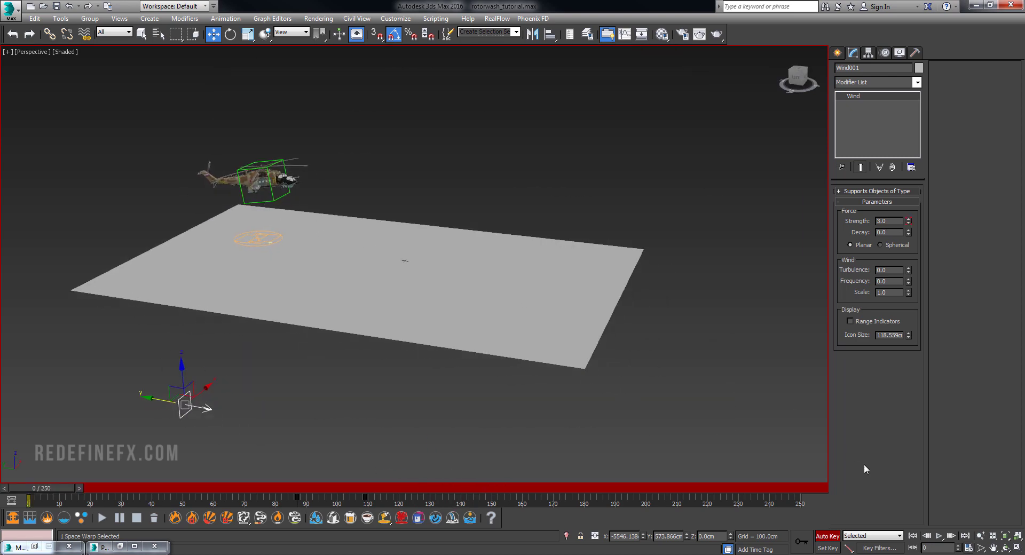
left_click(938, 536)
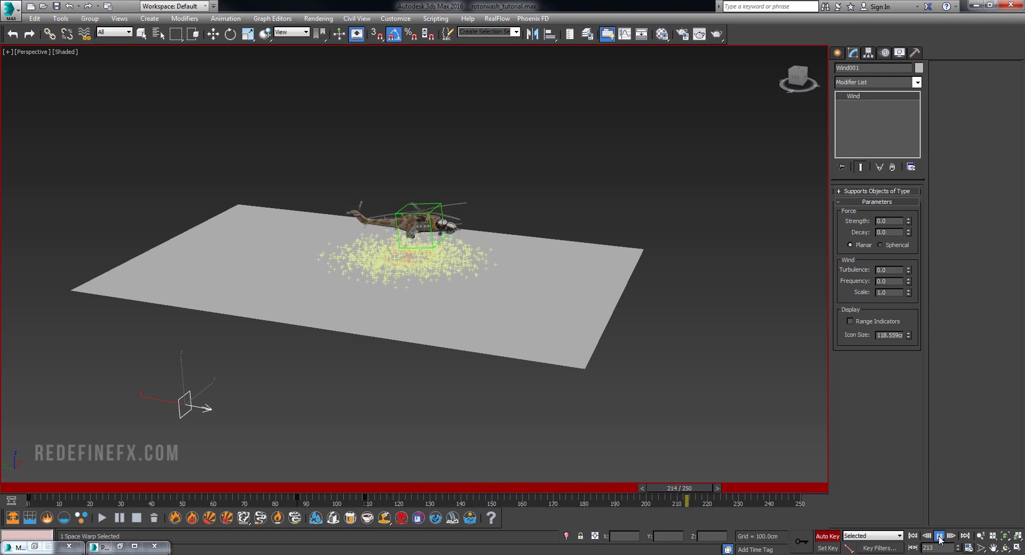
left_click(938, 537)
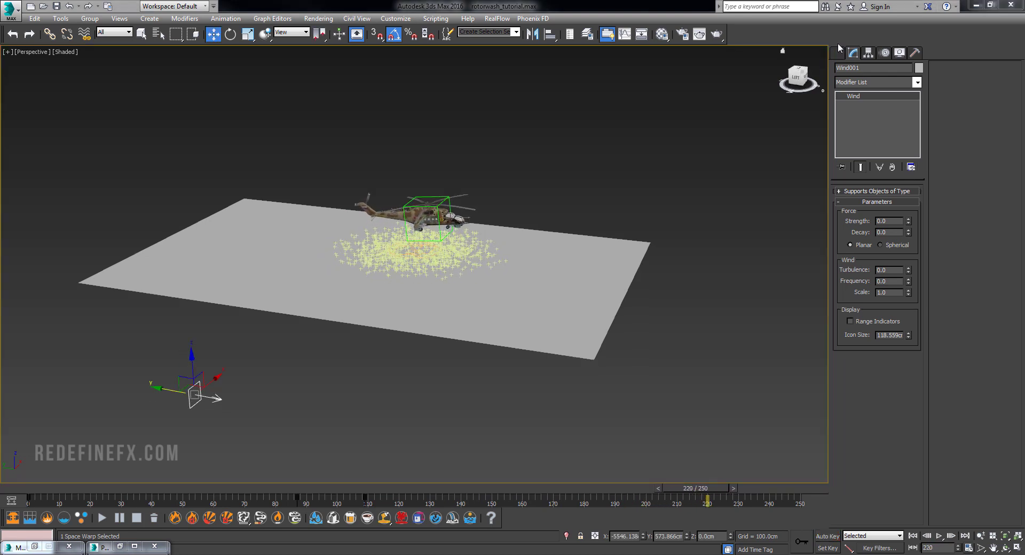
- Create a Phoenix FD fire source (PHXSource) beside the ground plane and show its parameters
left_click(837, 51)
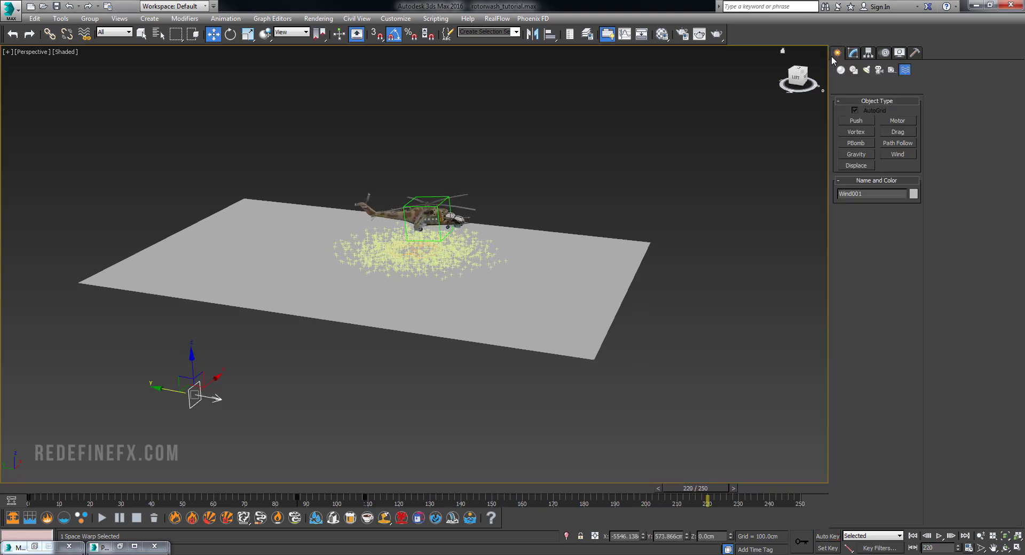
left_click(890, 70)
left_click(876, 85)
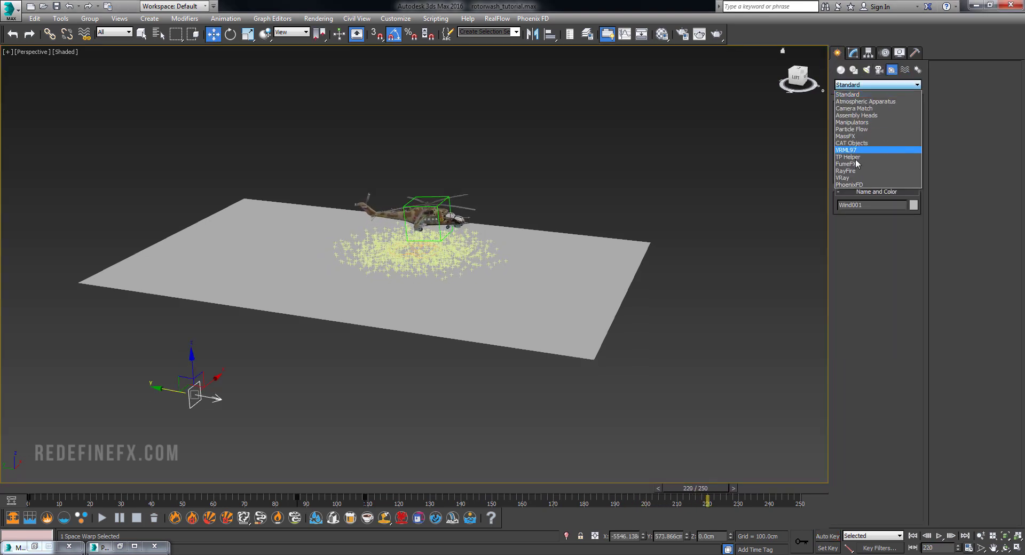
left_click(848, 184)
left_click(856, 120)
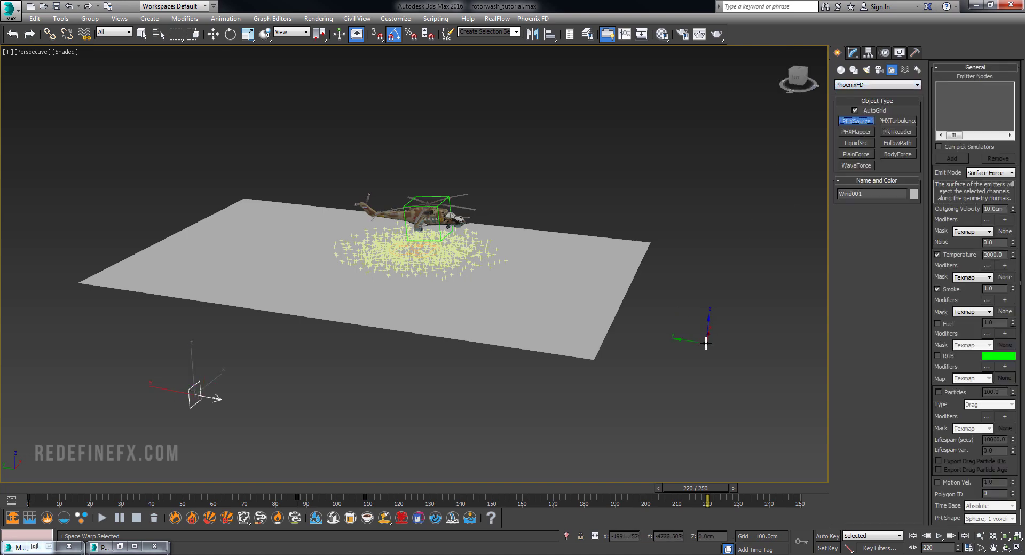
left_click(705, 343)
left_click(853, 52)
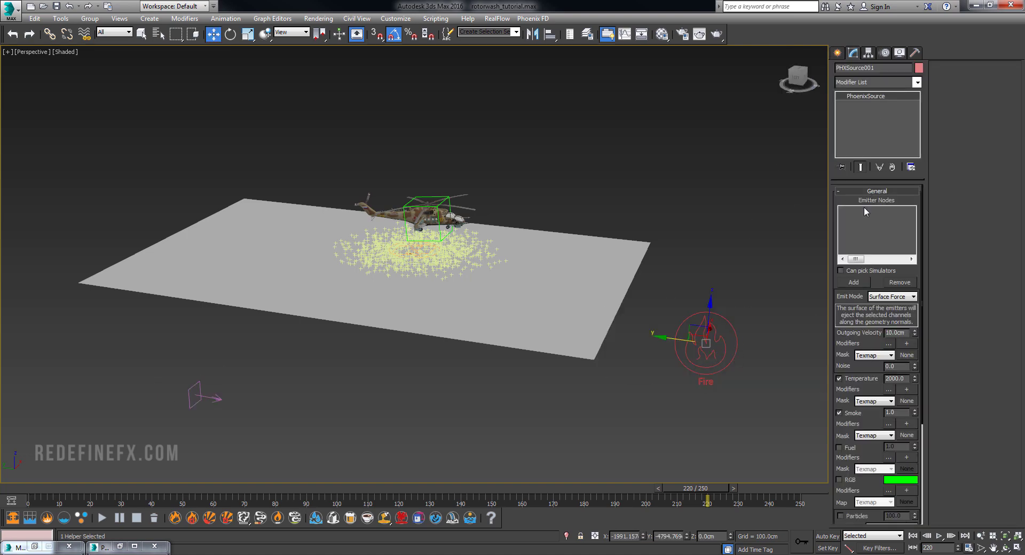
- Add the PF Source 001 particle flow and its Event 001 as emitter nodes of the fire source
left_click(853, 283)
left_click(440, 254)
left_click(412, 351)
- Disable the Temperature channel and enable Motion Vel. on the fire source
left_click(857, 379)
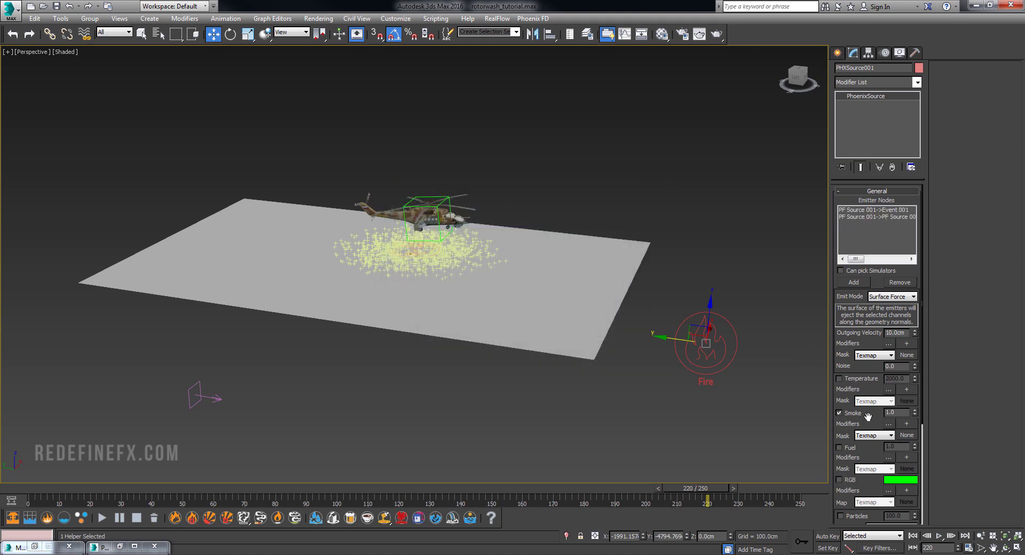
left_click_drag(871, 396, 875, 304)
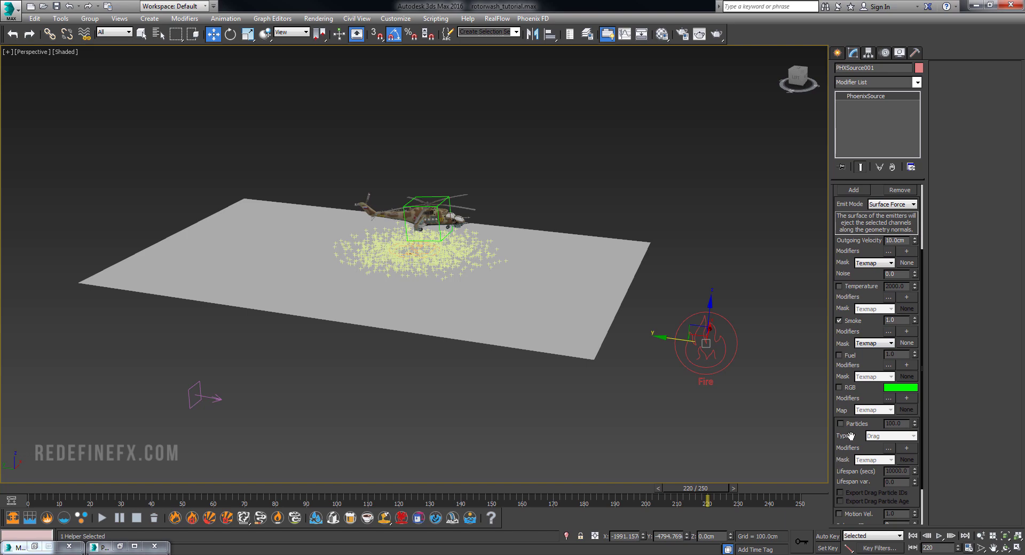
left_click_drag(851, 434, 850, 349)
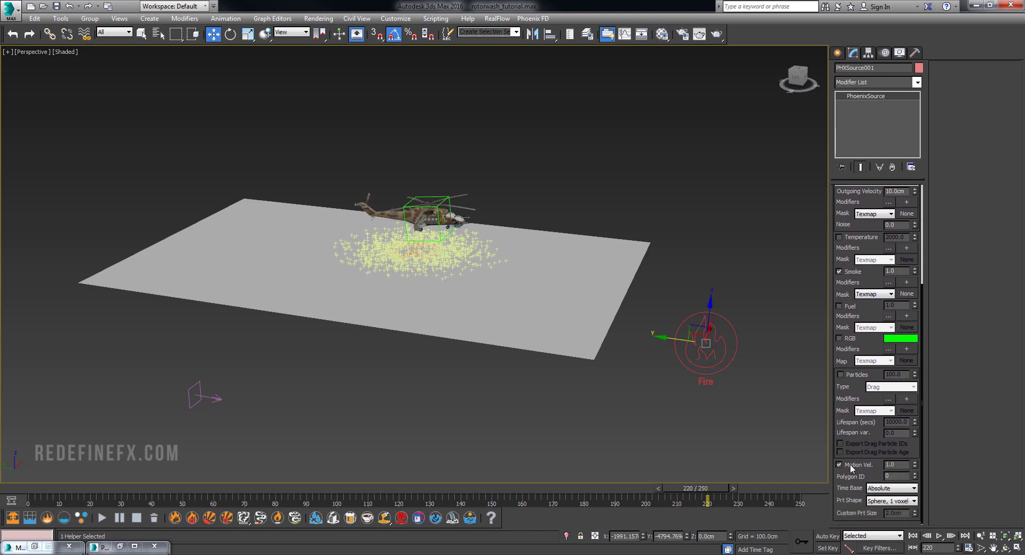
- Examine the particle spread under the helicopter and play rotor wash 01.mov in the media player for comparison, then minimize it
scroll(491, 204, "up", 5)
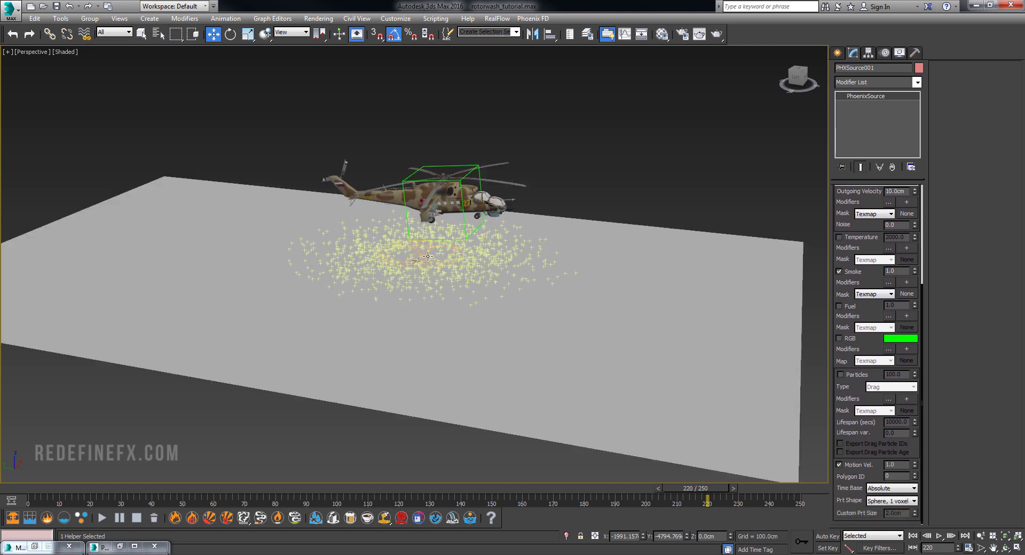
middle_click_drag(495, 250, 477, 298, "alt")
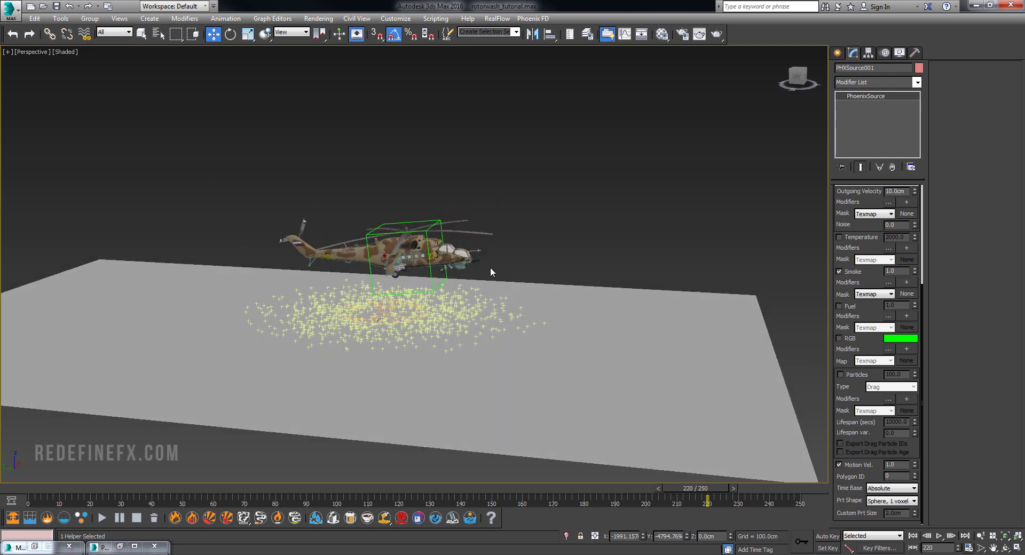
left_click(780, 554)
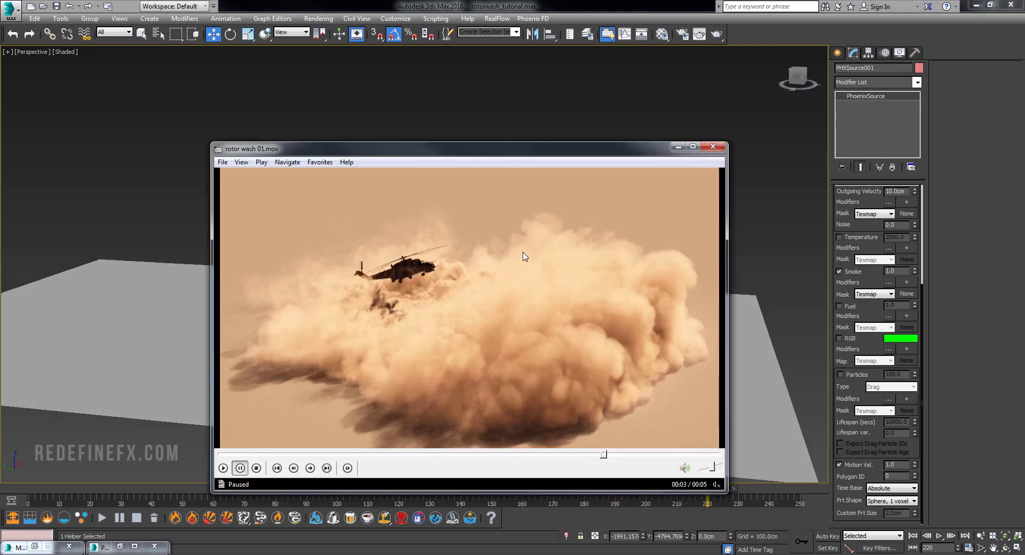
left_click(524, 252)
left_click(419, 270)
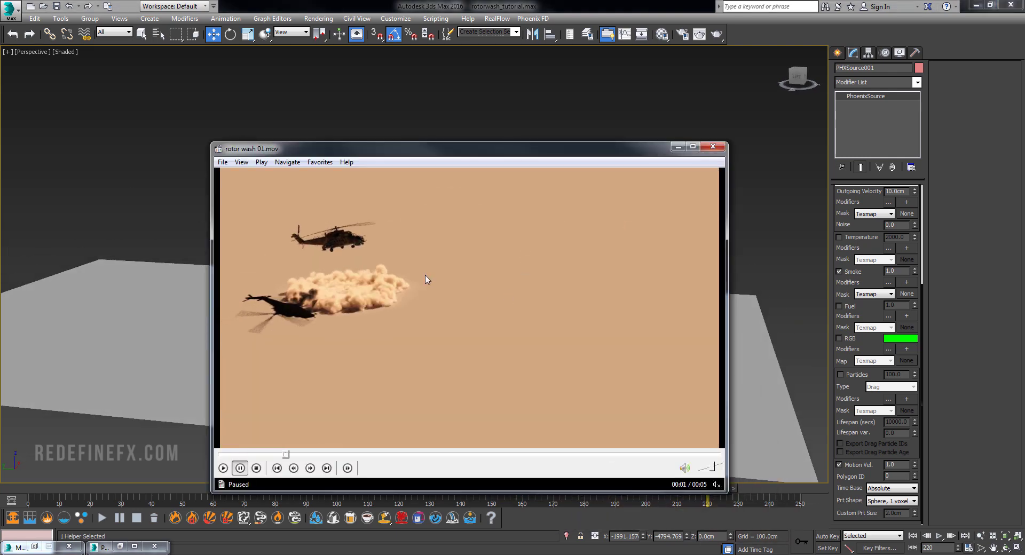
left_click(378, 292)
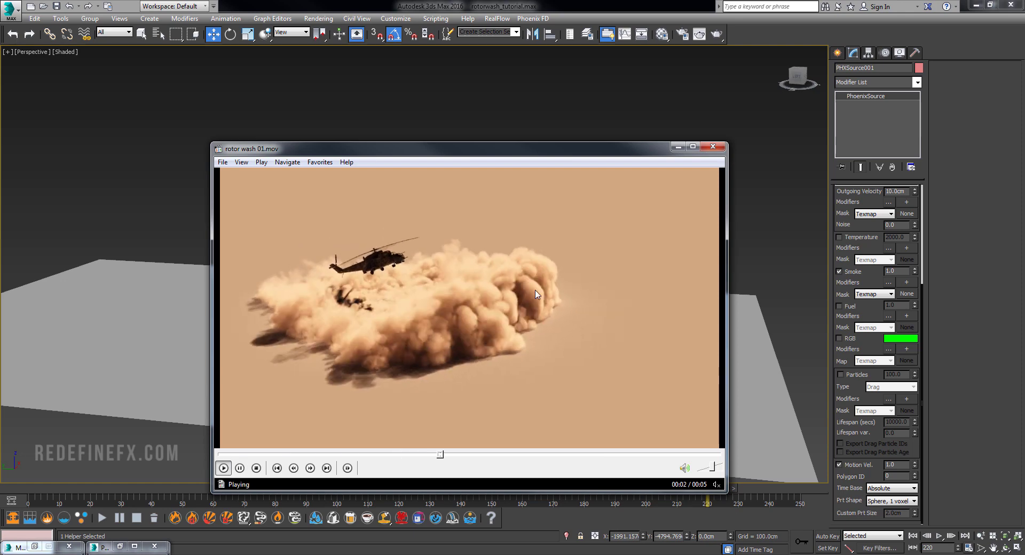
left_click(678, 146)
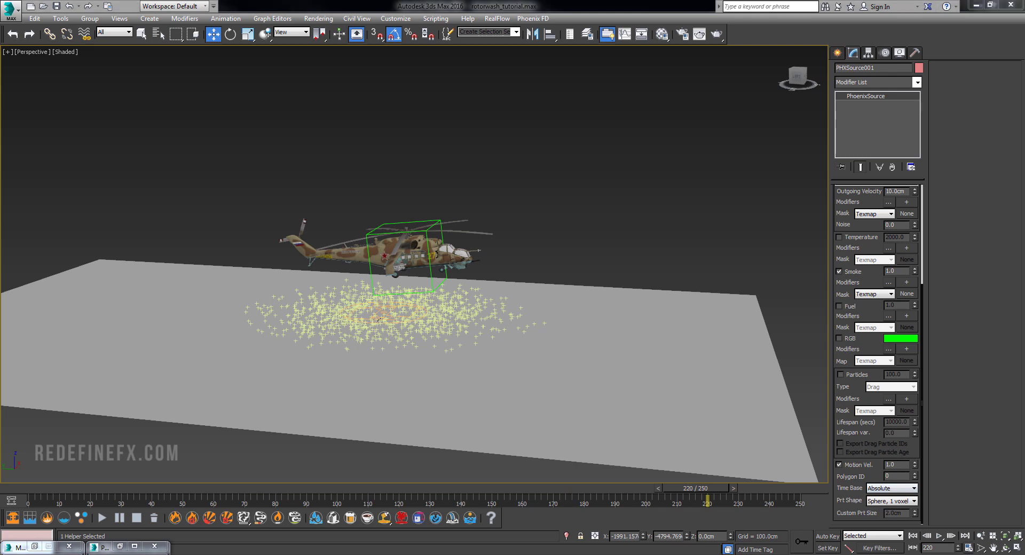
- Reopen the reference clip, jump between moments to study how the dust rolls outward, and minimize the player
key("alt+Tab")
left_click(492, 325)
left_click(489, 334)
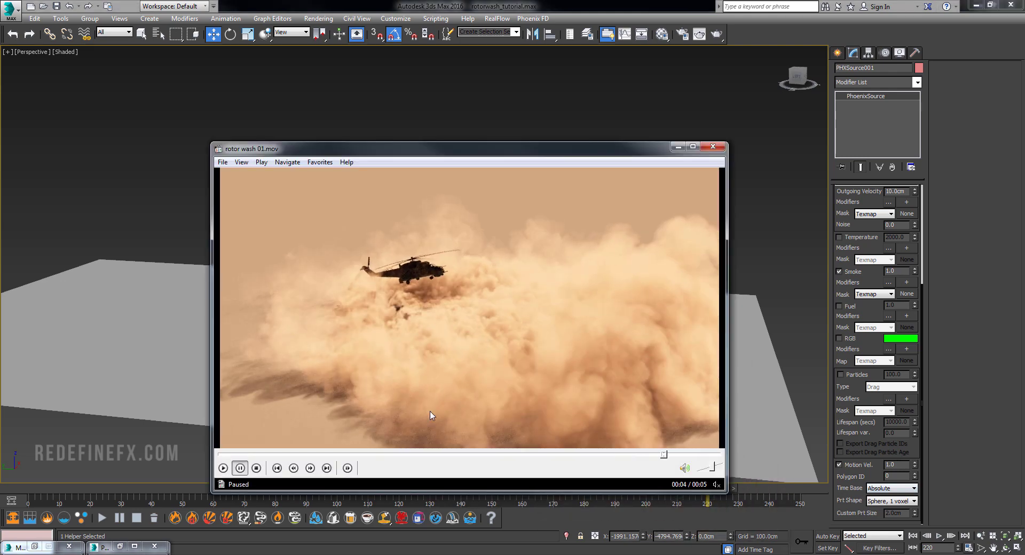
left_click(389, 455)
left_click(389, 325)
left_click(424, 285)
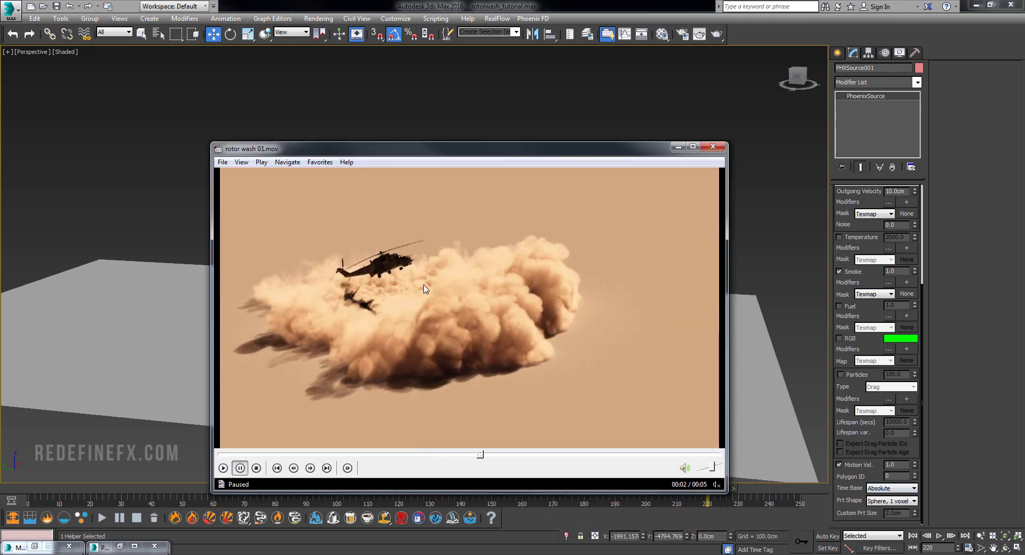
left_click(381, 294)
left_click(674, 168)
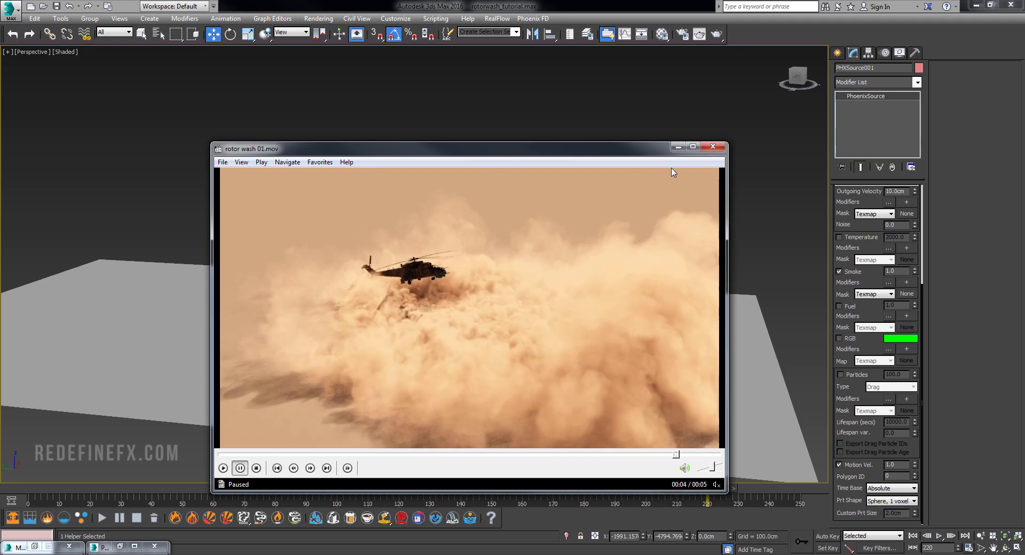
left_click(677, 145)
- Set the fire source's Motion Vel. multiplier to 80
scroll(633, 253, "down", 5)
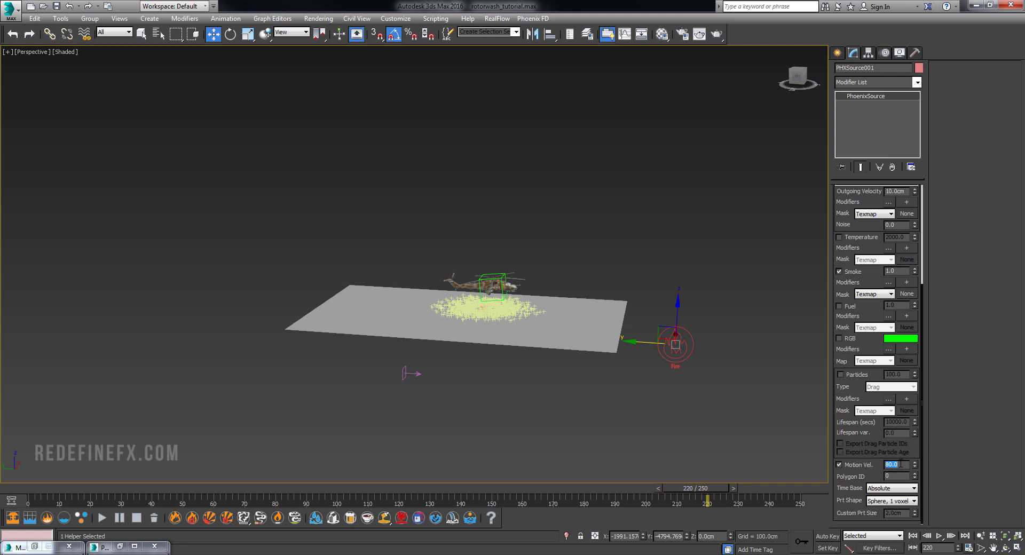
scroll(586, 321, "up", 8)
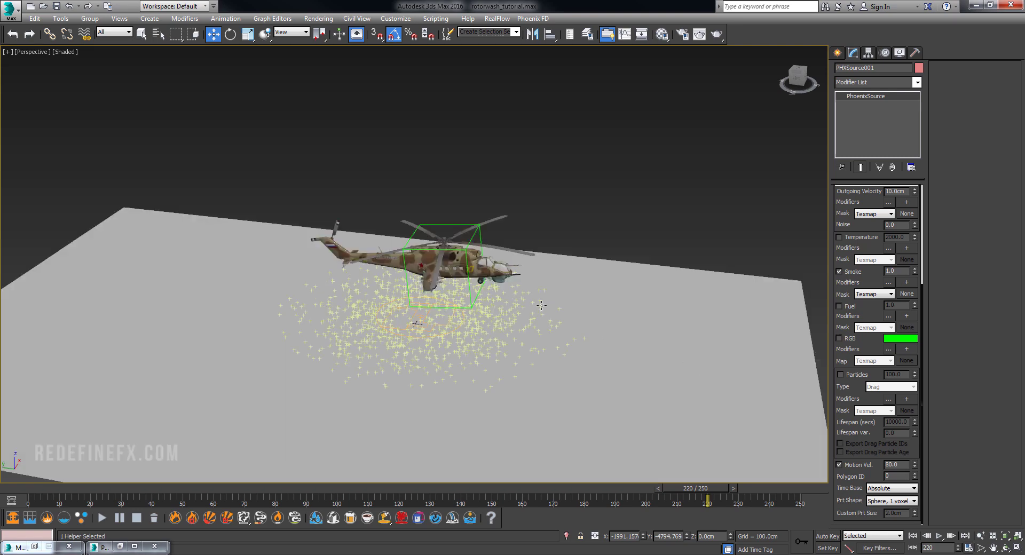
middle_click_drag(539, 303, 519, 277)
- Switch to the media player, replay rotor wash 01.mov to check the outward dust speed, and return to 3ds Max
left_click(716, 554)
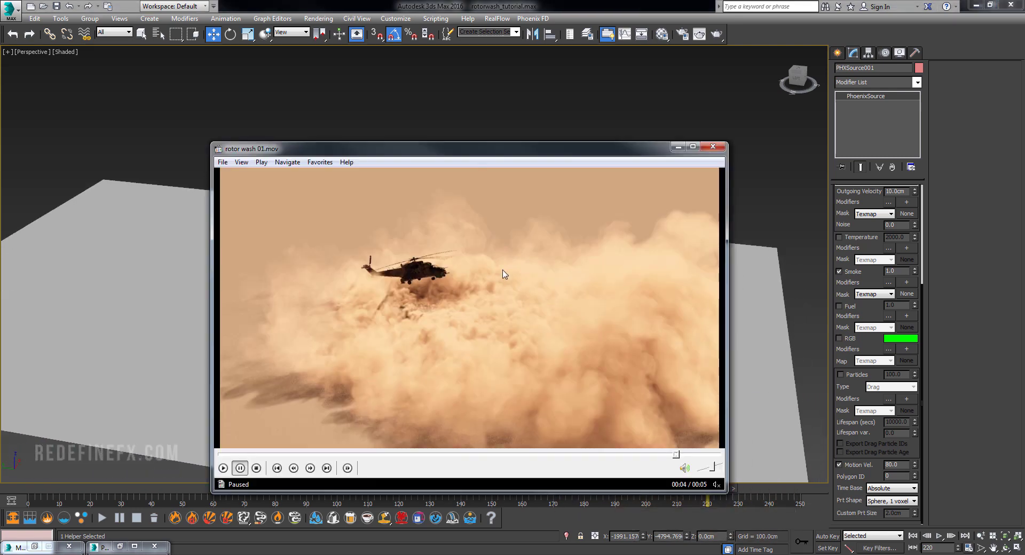
left_click(502, 270)
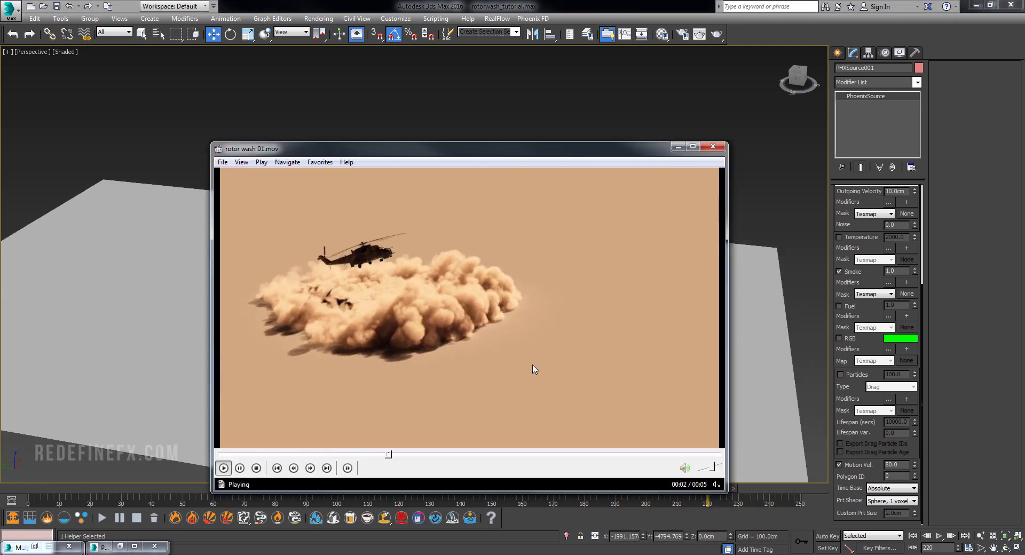
left_click(604, 357)
left_click(539, 7)
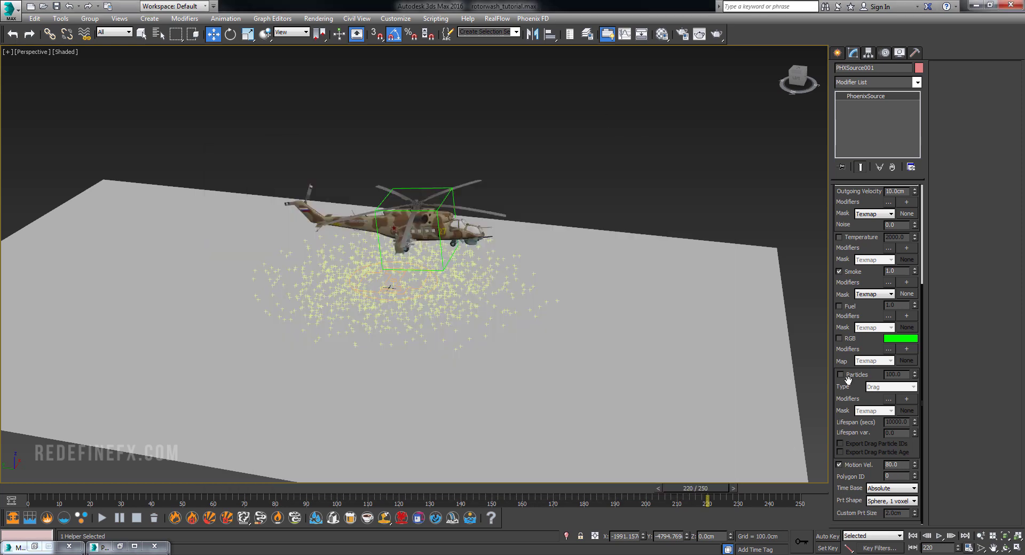
- Switch to the media player, briefly play rotor wash 01.mov to study the dust cloud late in the clip, and minimize it
left_click(843, 339)
left_click(839, 338)
left_click(765, 553)
key("space")
key("space")
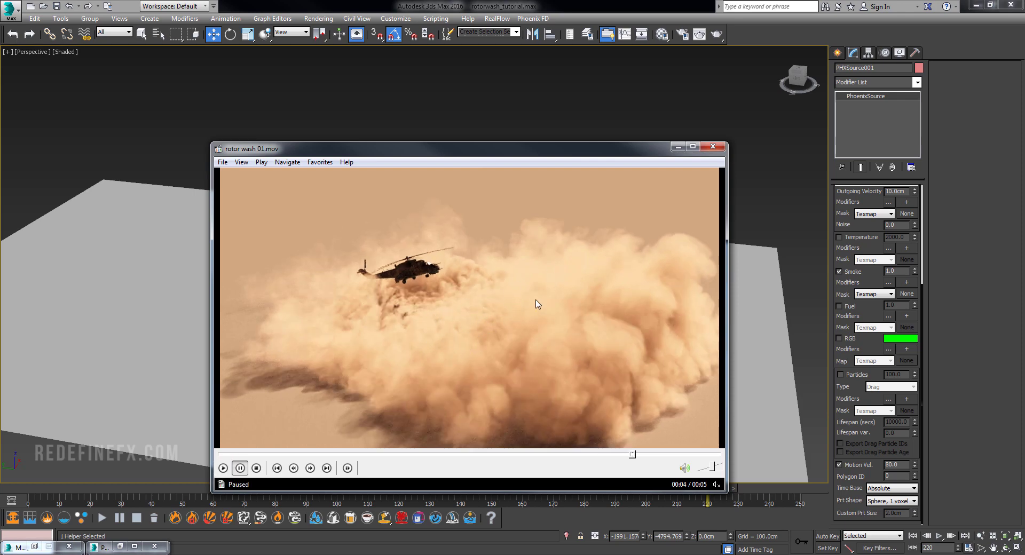
left_click(678, 147)
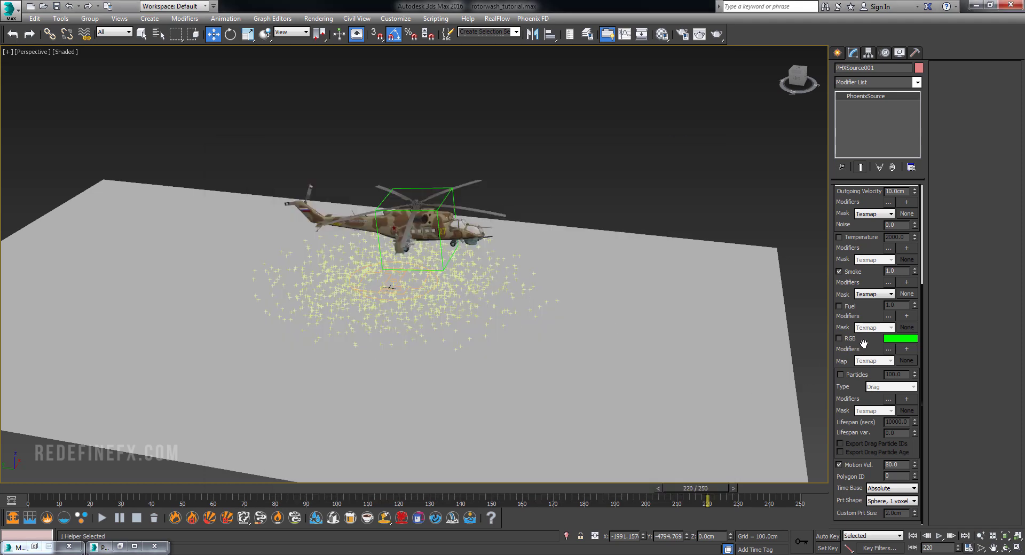
- Set the fire source's Smoke amount to 0.5
left_click_drag(864, 344, 849, 453)
scroll(622, 296, "down", 5)
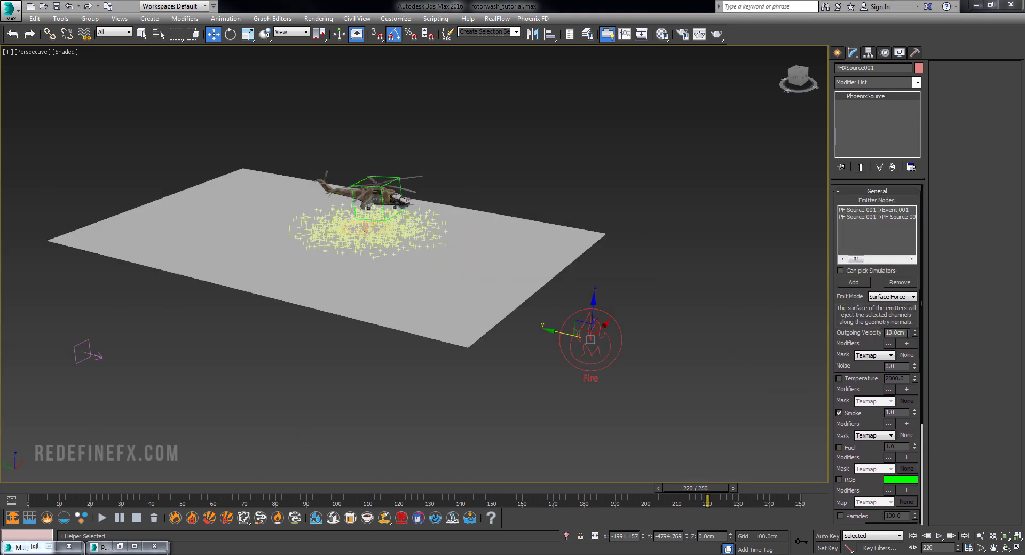
left_click_drag(907, 334, 883, 334)
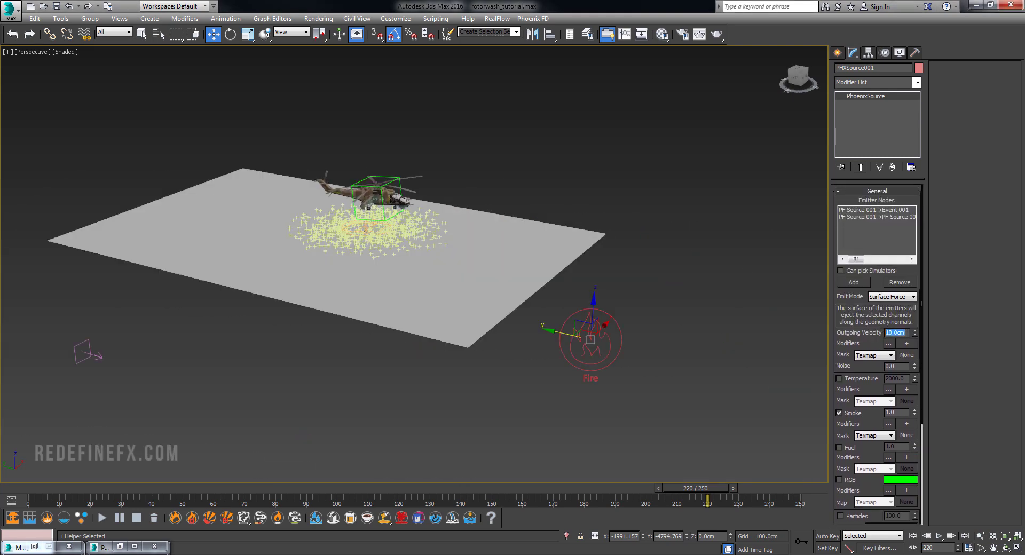
left_click_drag(871, 414, 868, 387)
- Reopen rotor wash 01.mov, play and pause it in stages to examine the smoke density as the dust spreads, and minimize the player
left_click(711, 553)
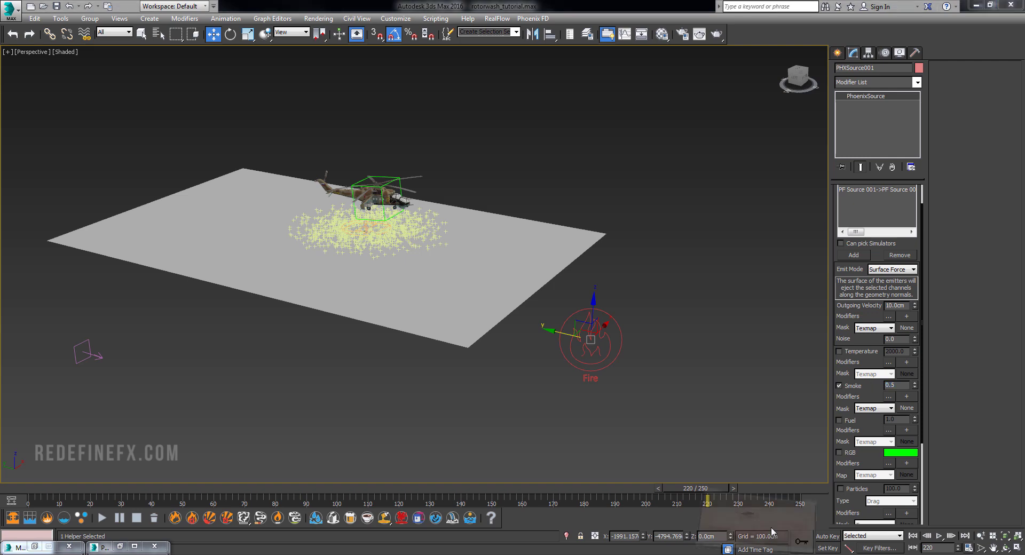
left_click(537, 291)
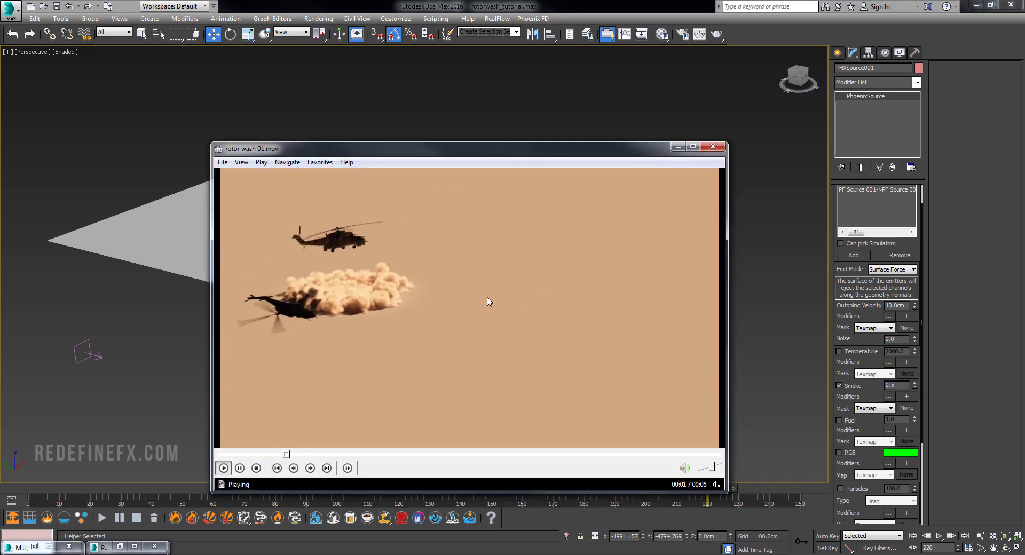
left_click(482, 299)
left_click(396, 285)
left_click(399, 297)
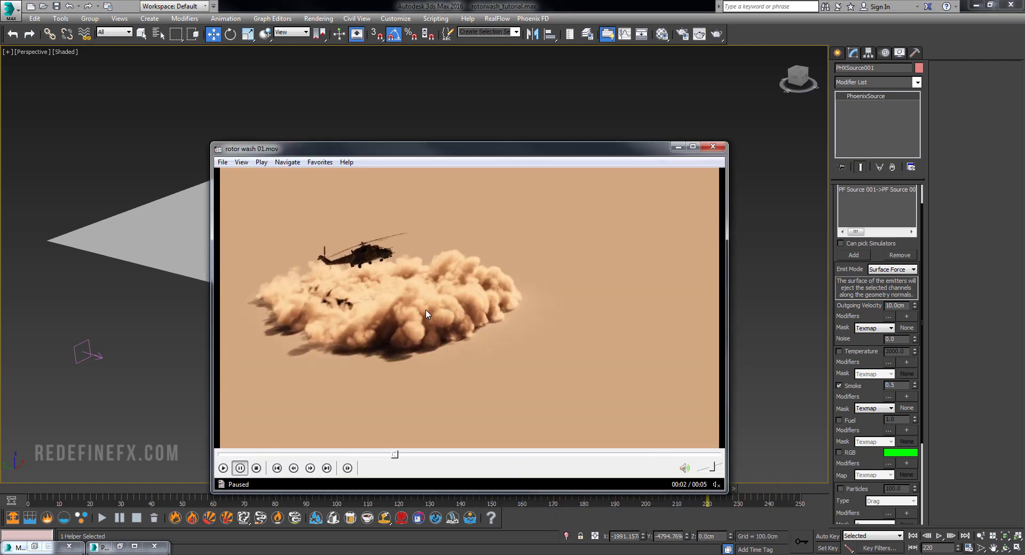
left_click(450, 325)
left_click(495, 325)
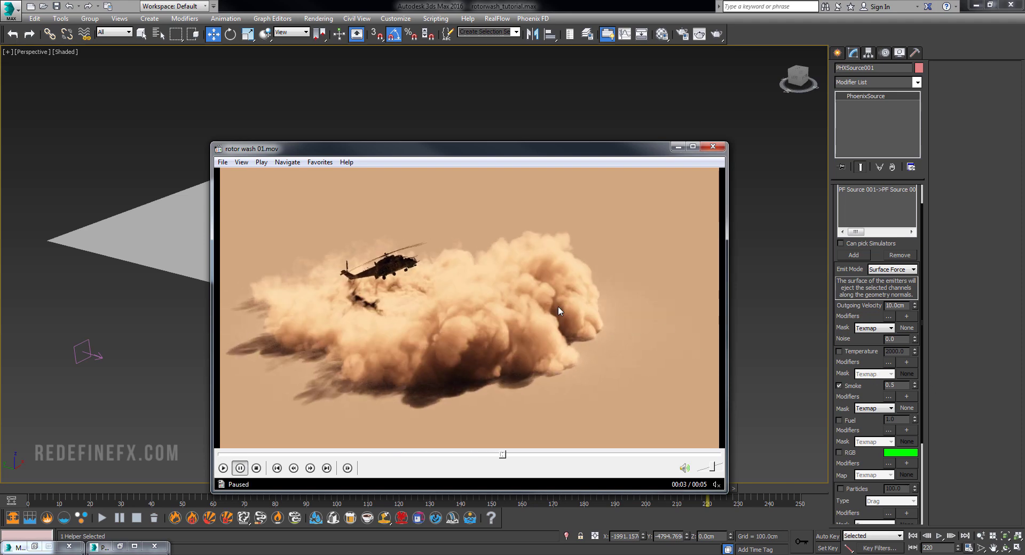
key("space")
key("space")
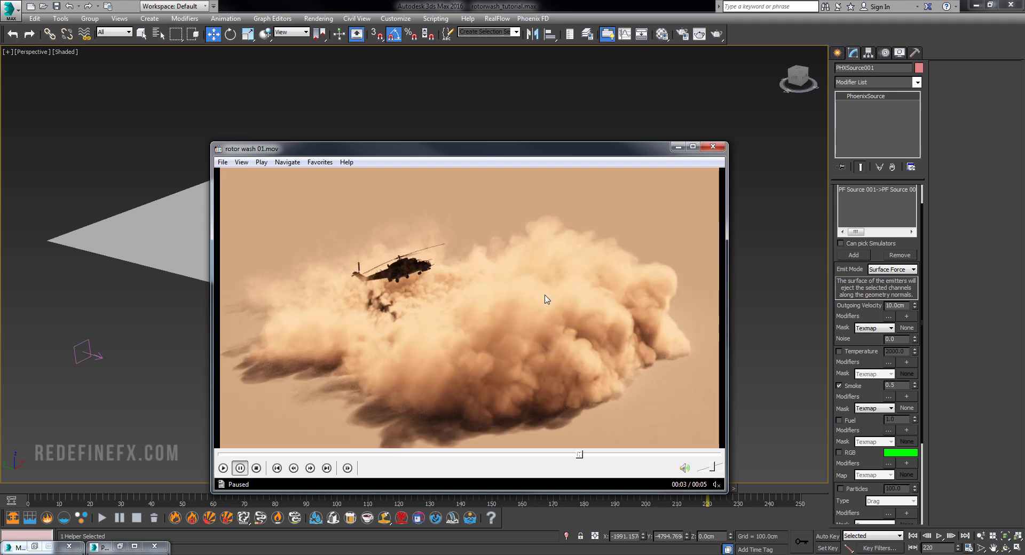
left_click(678, 147)
- Create a Phoenix FD FireSmokeSim container over most of the ground plane, about 4648 by 6348 cm and 1869 cm high
left_click(837, 53)
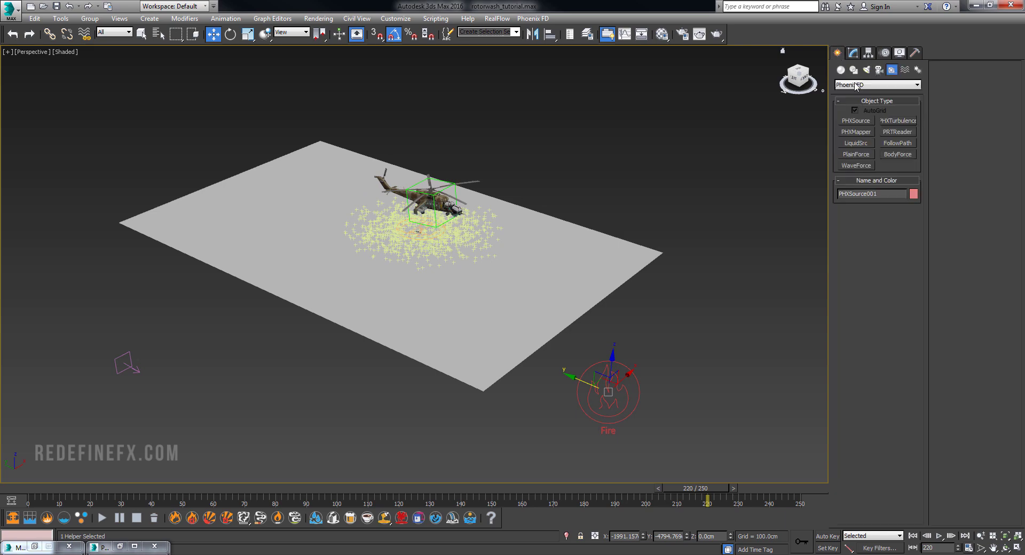
left_click(841, 70)
left_click(875, 85)
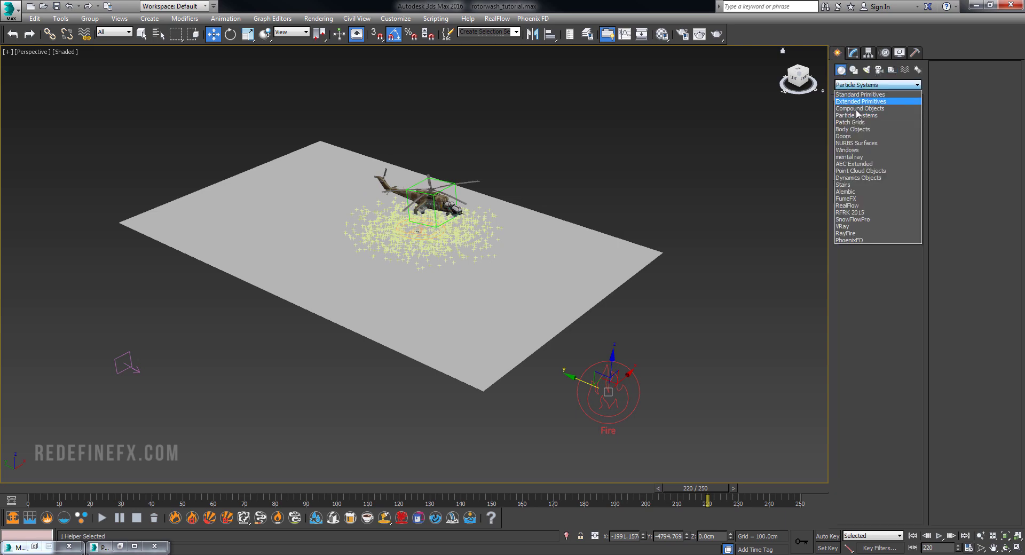
left_click(854, 240)
left_click(894, 121)
middle_click_drag(609, 208, 586, 197, "alt")
left_click_drag(535, 171, 249, 308)
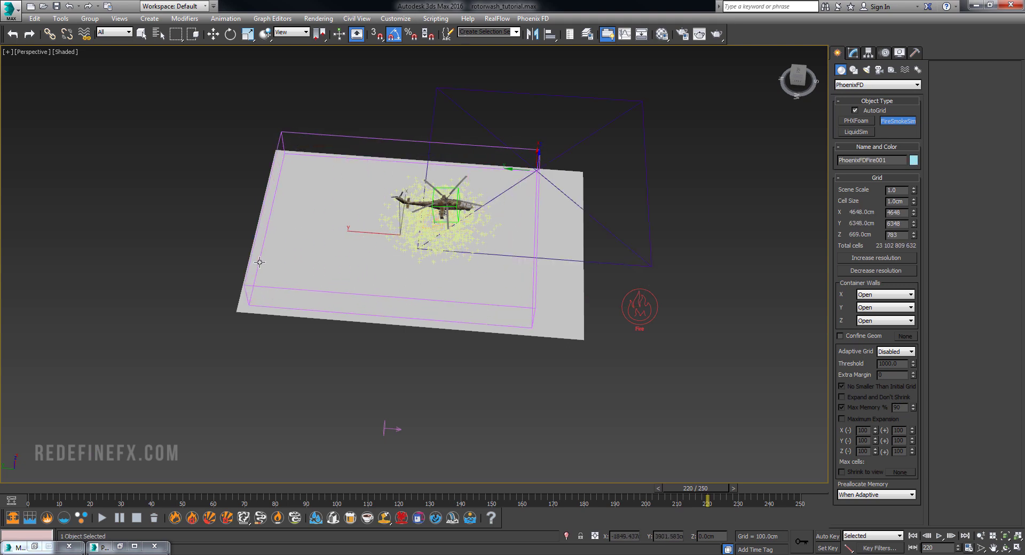
left_click(266, 226)
right_click(267, 225)
- Return the timeline to frame 0 and move the simulation container horizontally so it encloses the helicopter and the particle emitter
middle_click_drag(411, 193, 423, 151, "alt")
left_click_drag(269, 487, 24, 496)
left_click_drag(364, 251, 314, 254)
middle_click_drag(352, 228, 412, 281, "alt")
- Set the simulation container's Adaptive Grid to Smoke
left_click(854, 53)
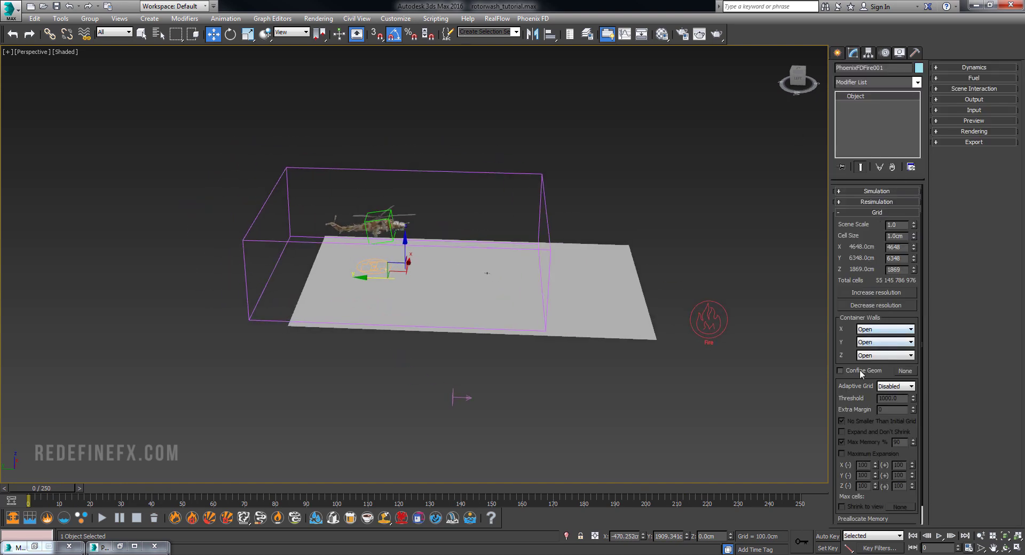
left_click(895, 386)
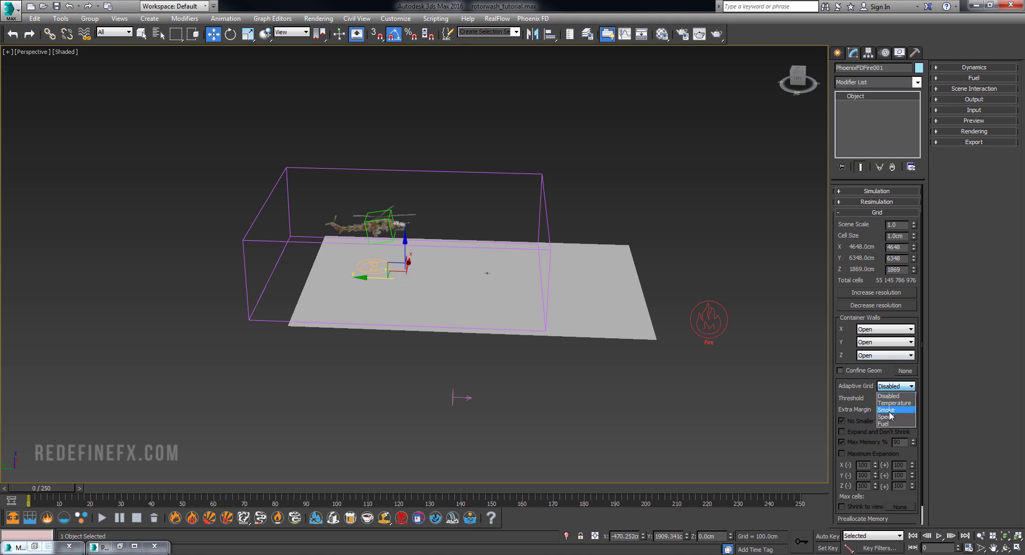
left_click(887, 409)
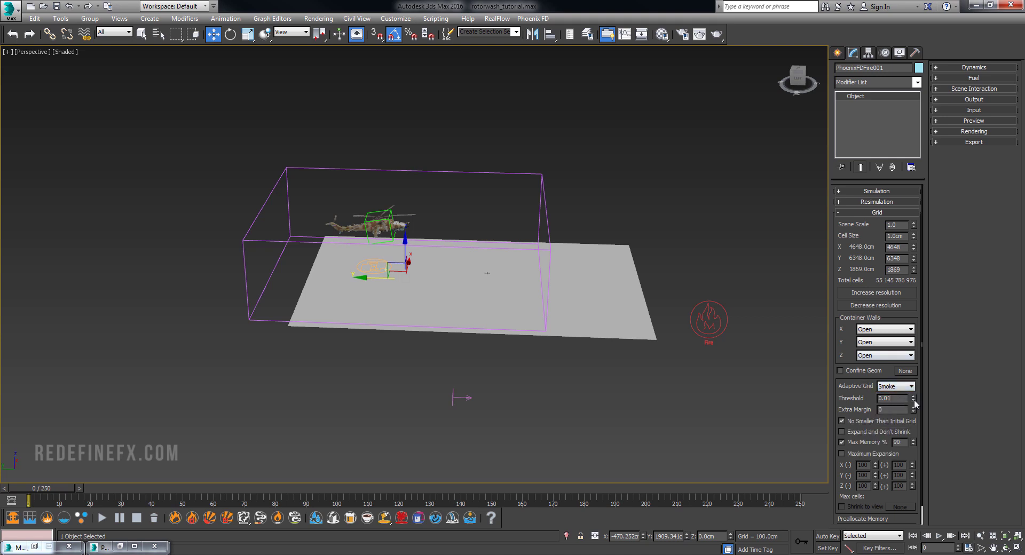
middle_click_drag(497, 276, 475, 262, "alt")
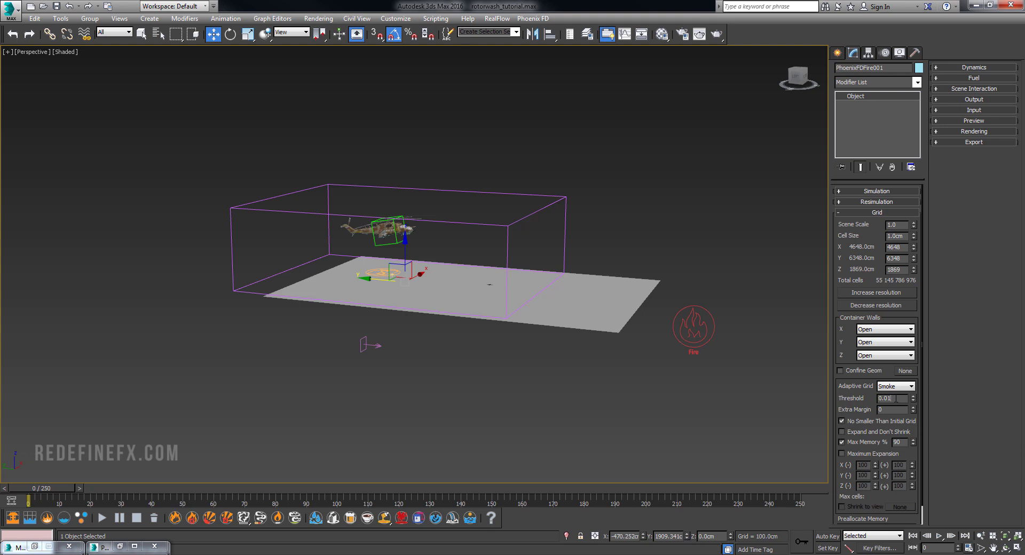
left_click_drag(892, 398, 876, 398)
middle_click_drag(502, 274, 513, 259, "alt")
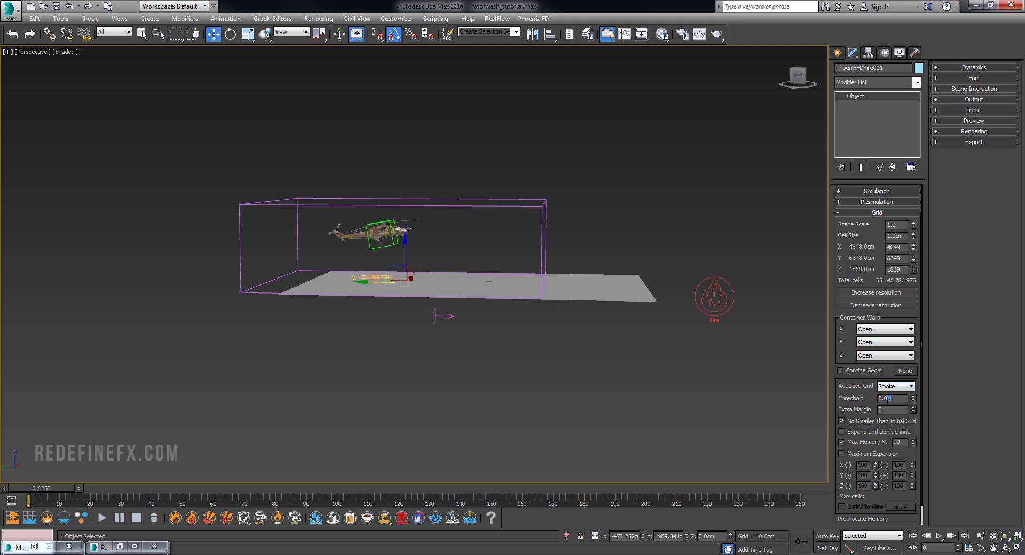
scroll(487, 235, "up", 5)
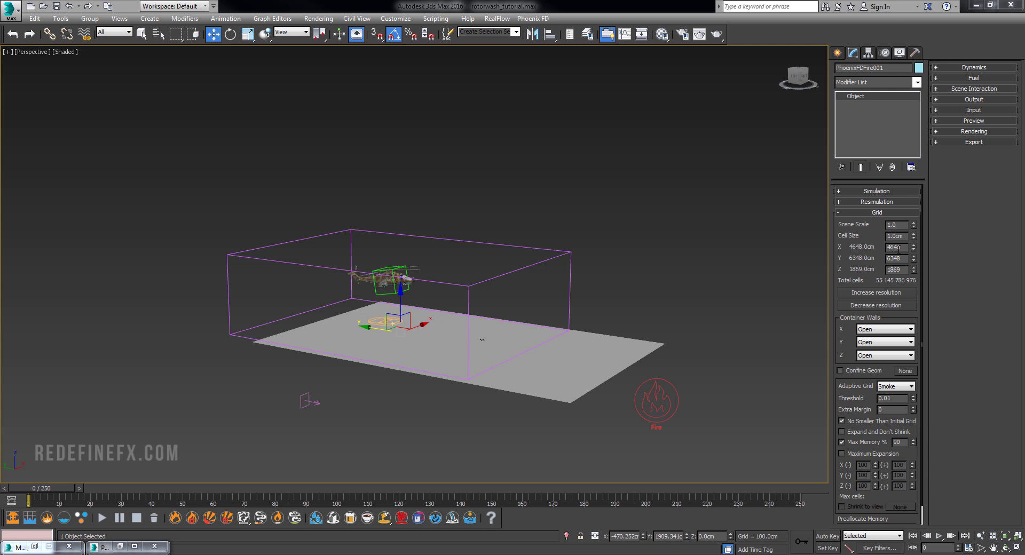
- Coarsen the simulation grid by setting its Cell Size to 22.494 cm
left_click_drag(913, 235, 922, 109)
left_click_drag(914, 237, 905, 199)
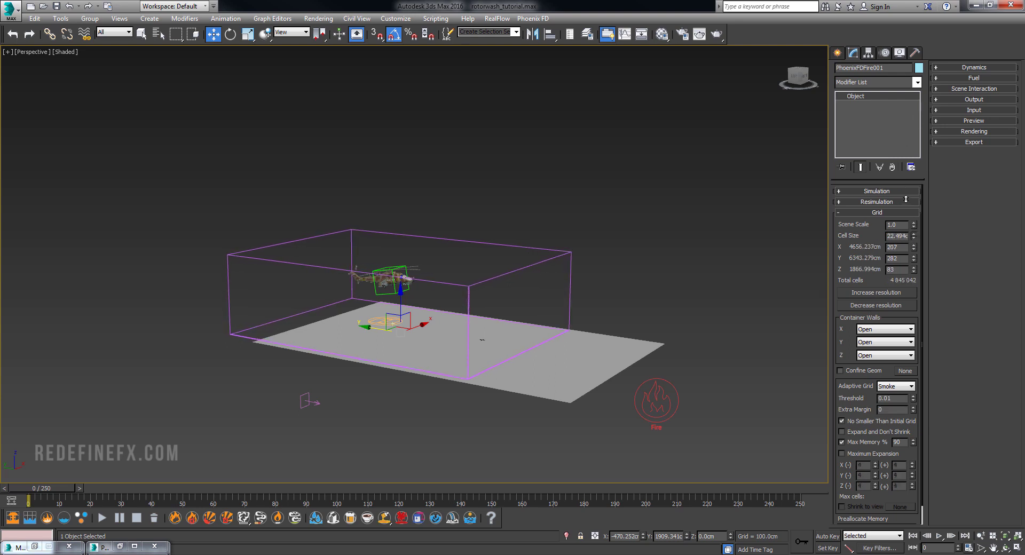
middle_click_drag(560, 273, 696, 275, "alt")
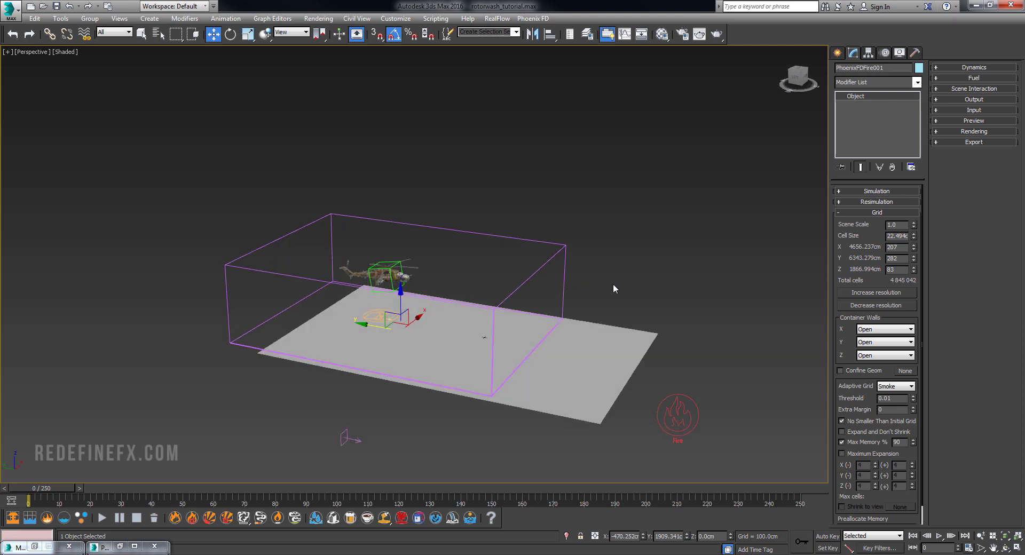
middle_click_drag(599, 285, 614, 279)
- Replay parts of rotor wash 01.mov to check how far the dust expands, and return to 3ds Max
left_click(716, 554)
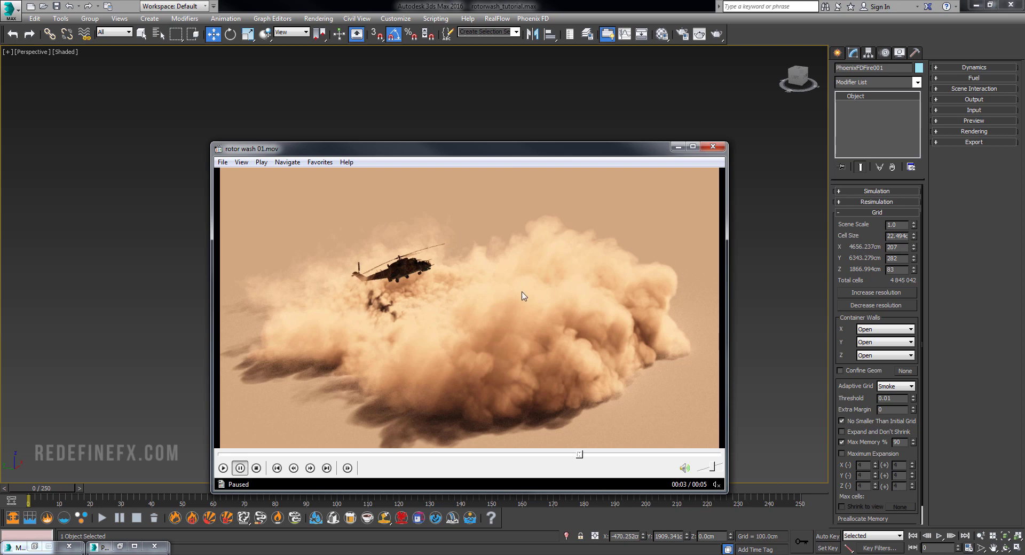
left_click(564, 265)
left_click(590, 299)
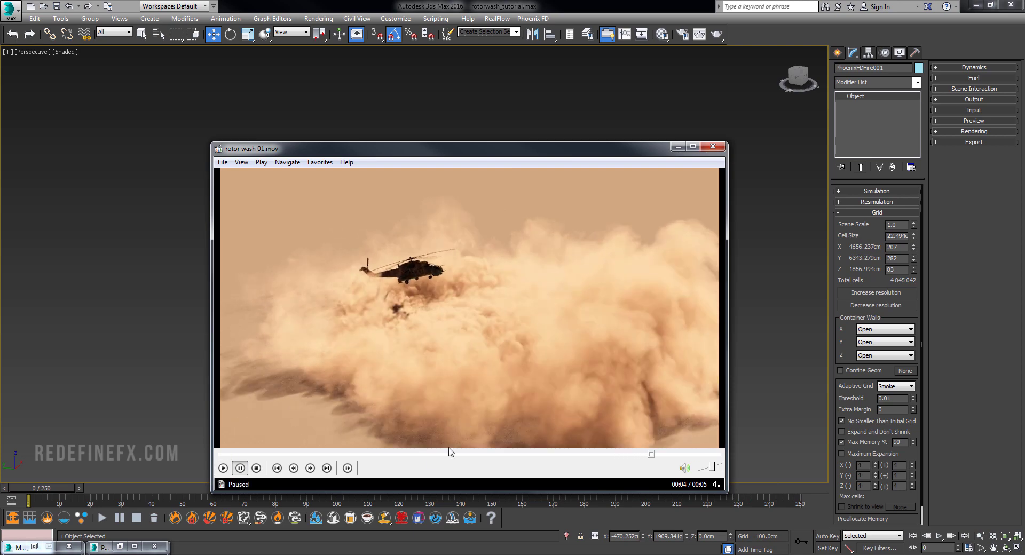
left_click(401, 454)
left_click(416, 406)
left_click(459, 389)
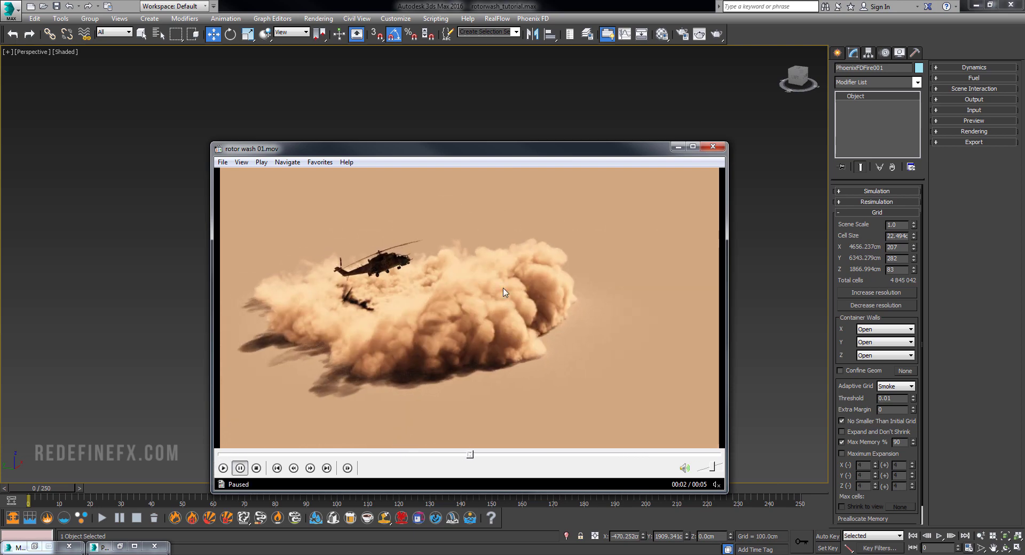
left_click(676, 149)
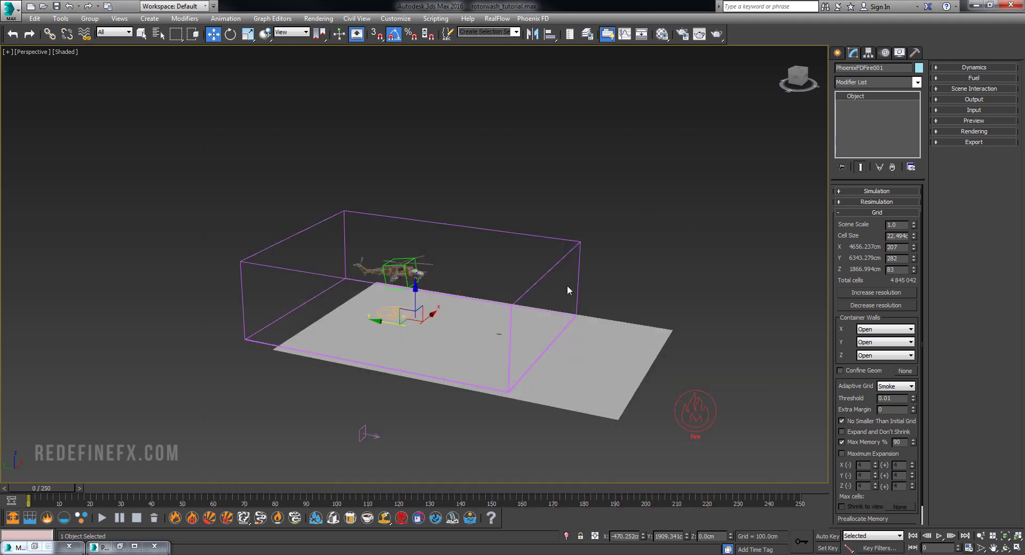
- Inspect the container's extents around the helicopter from several angles, compare them with a late moment of rotor wash 01.mov, and minimize the player
middle_click_drag(557, 281, 546, 324, "alt")
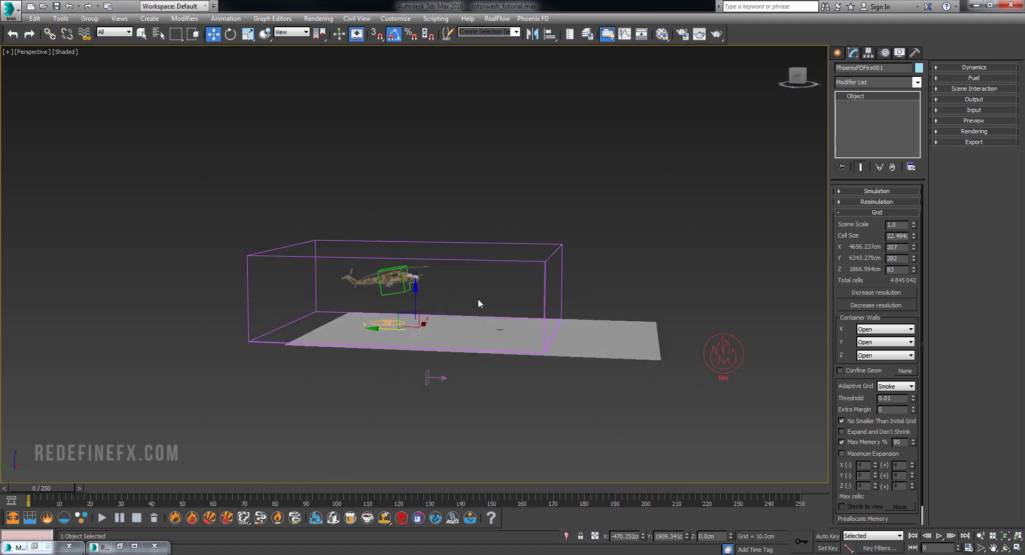
middle_click_drag(600, 339, 406, 260, "alt")
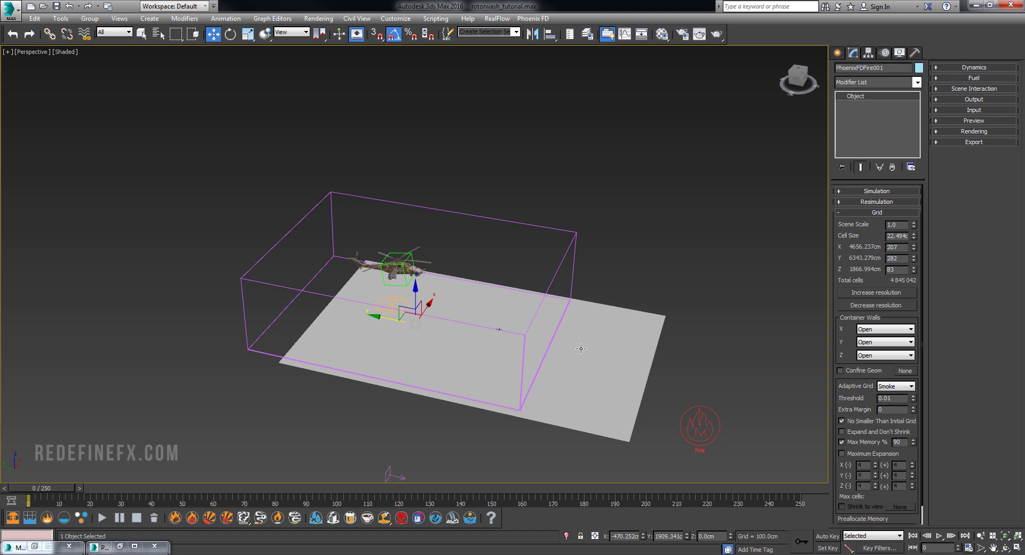
middle_click_drag(578, 361, 518, 345, "alt")
middle_click_drag(445, 321, 461, 309, "alt")
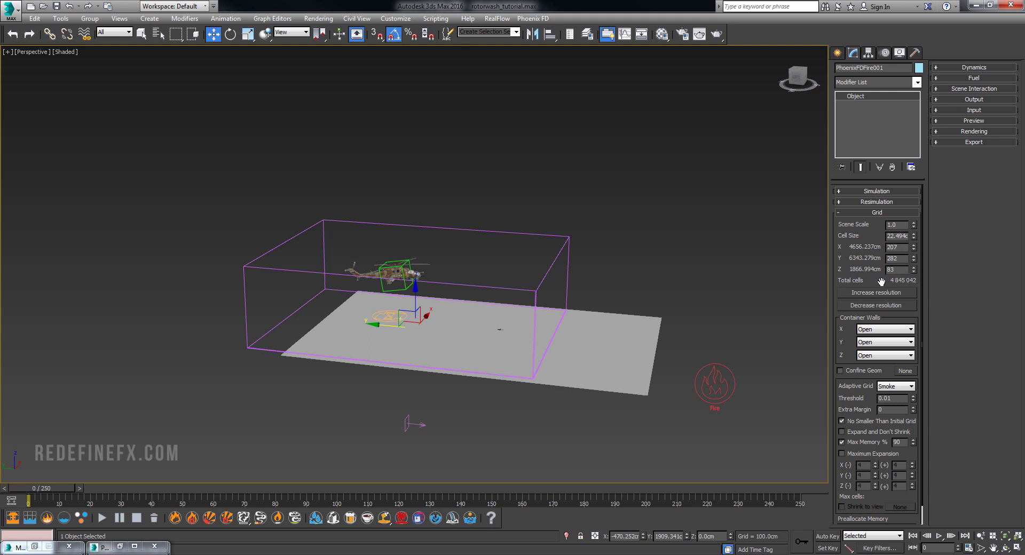
middle_click_drag(539, 303, 507, 295, "alt")
left_click(795, 554)
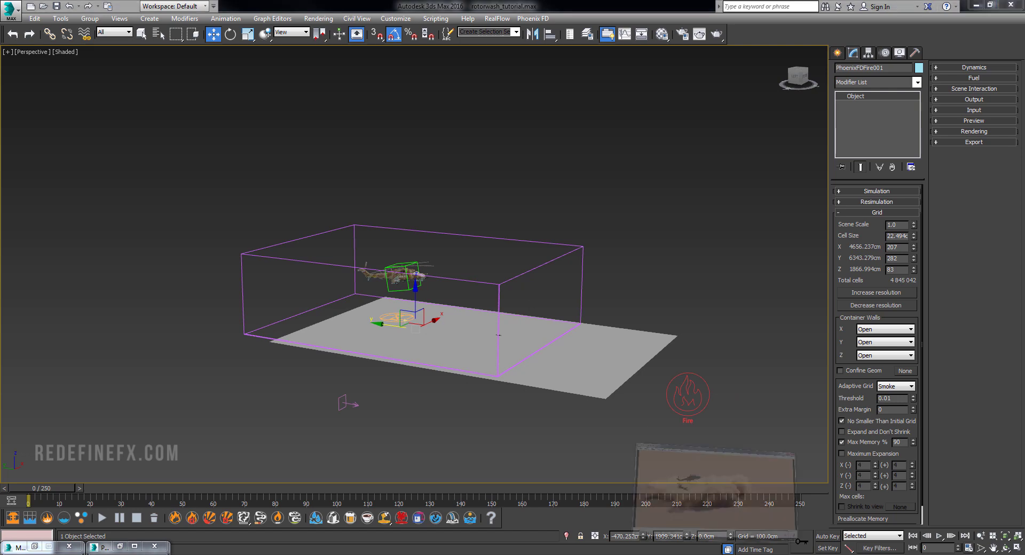
left_click(581, 454)
left_click(614, 308)
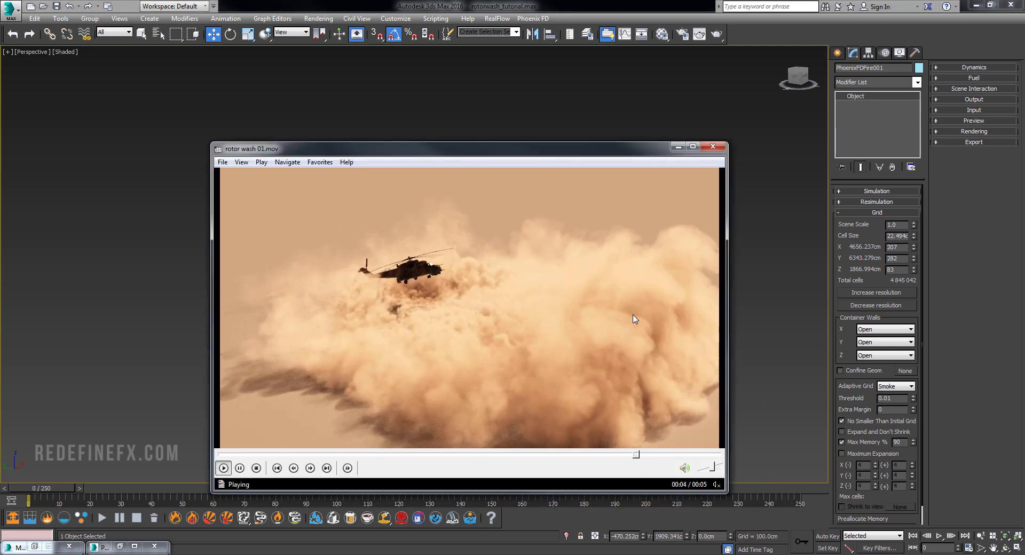
left_click(675, 148)
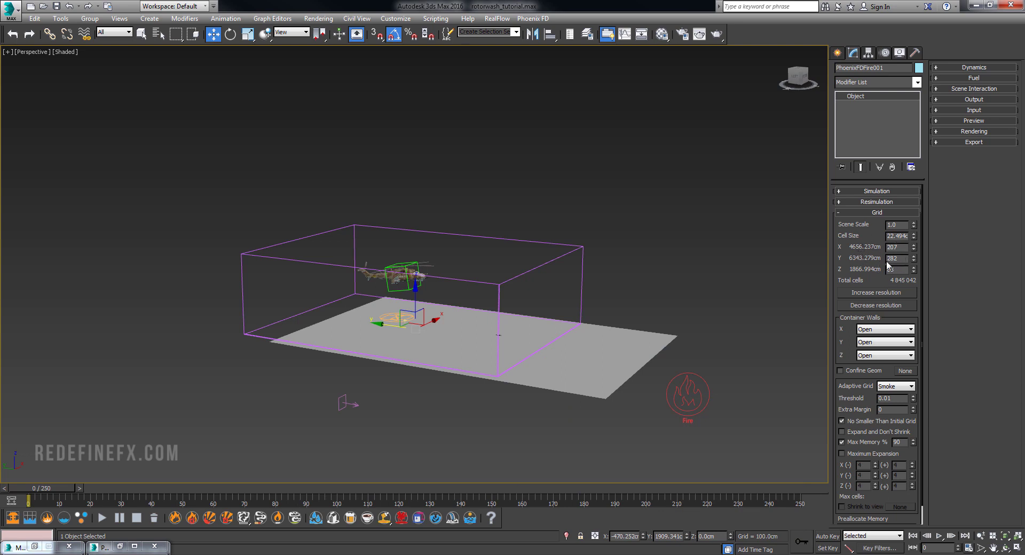
- Set the simulation grid's Cell Size to 25.643 cm and its Z container wall to Jammed (-)
left_click_drag(913, 236, 913, 228)
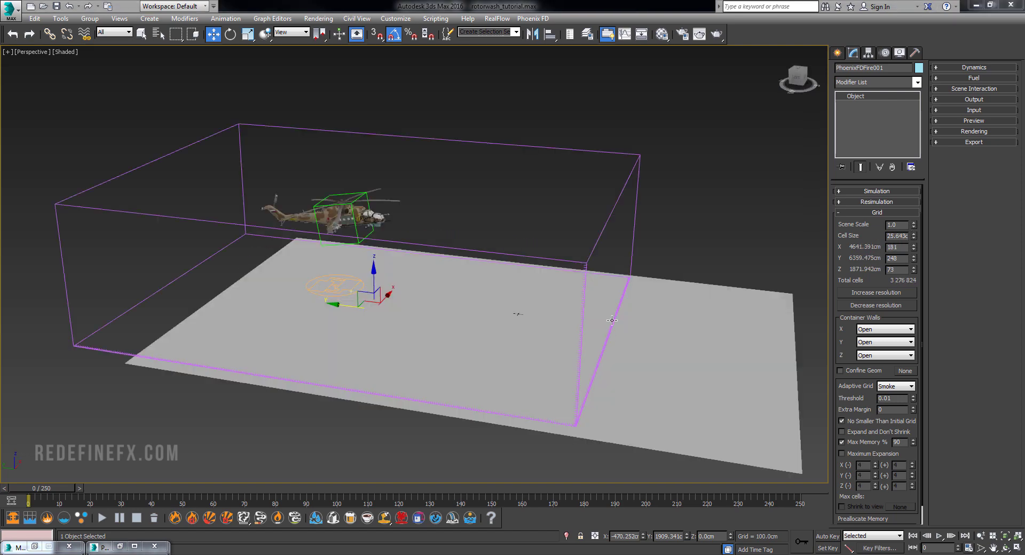
middle_click_drag(612, 320, 602, 302, "alt")
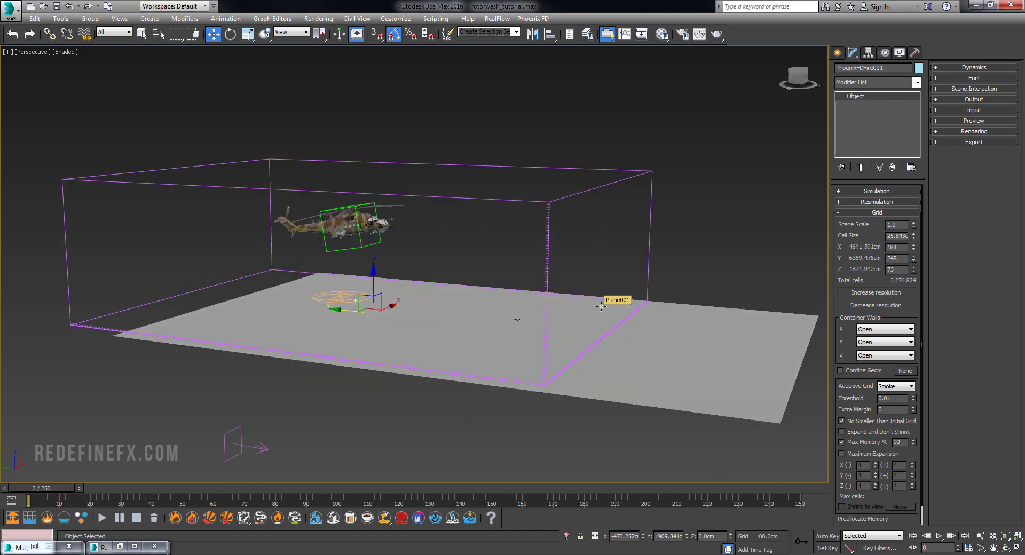
middle_click_drag(594, 257, 480, 252, "alt")
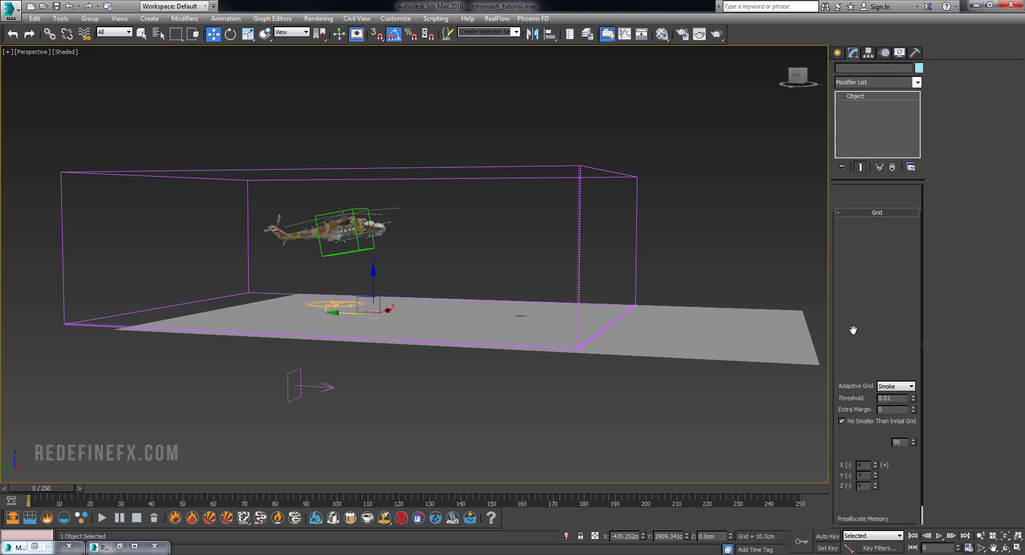
left_click(867, 356)
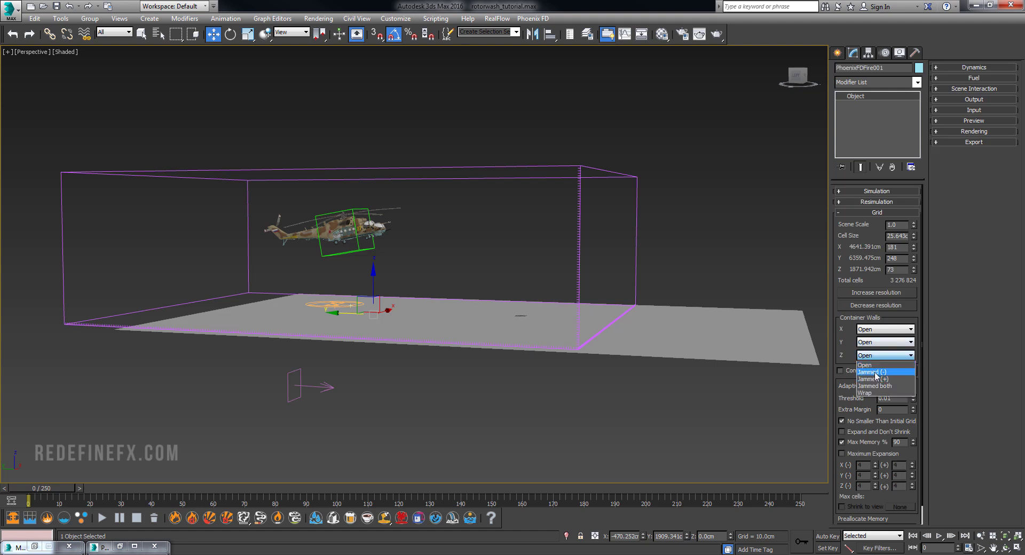
left_click(876, 376)
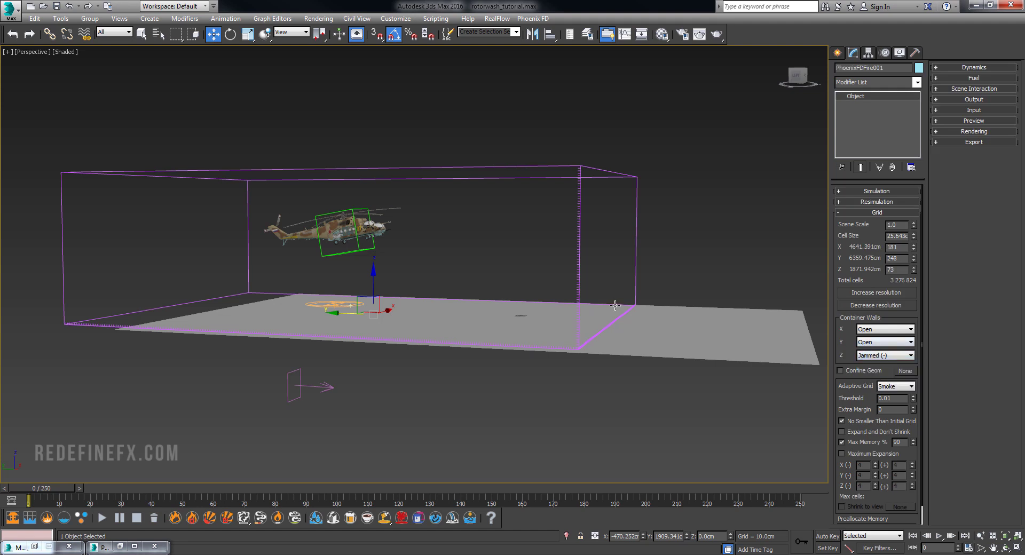
- Turn off Solid Object in the Phoenix FD properties of the ground plane
middle_click_drag(398, 324, 424, 329, "alt")
left_click(636, 329)
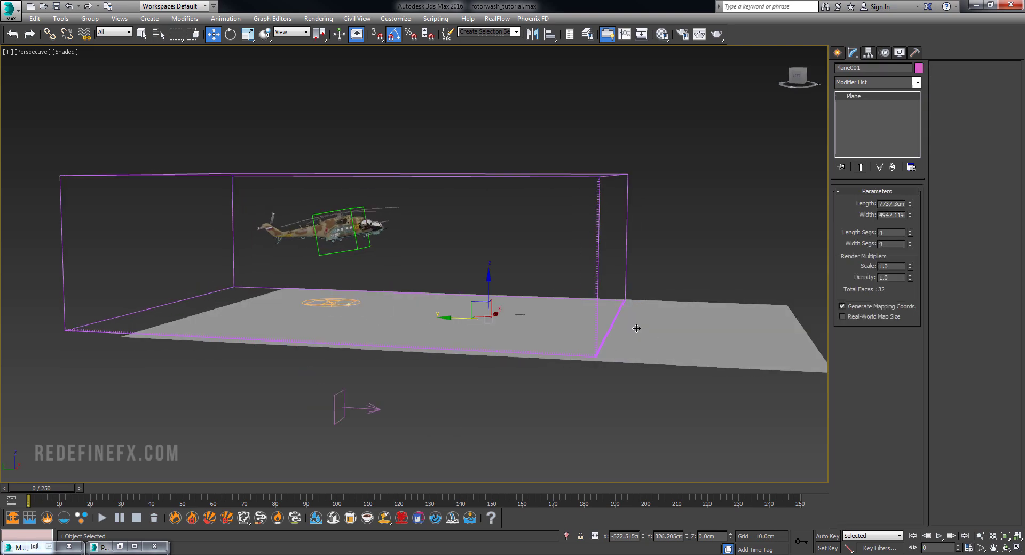
right_click(637, 328)
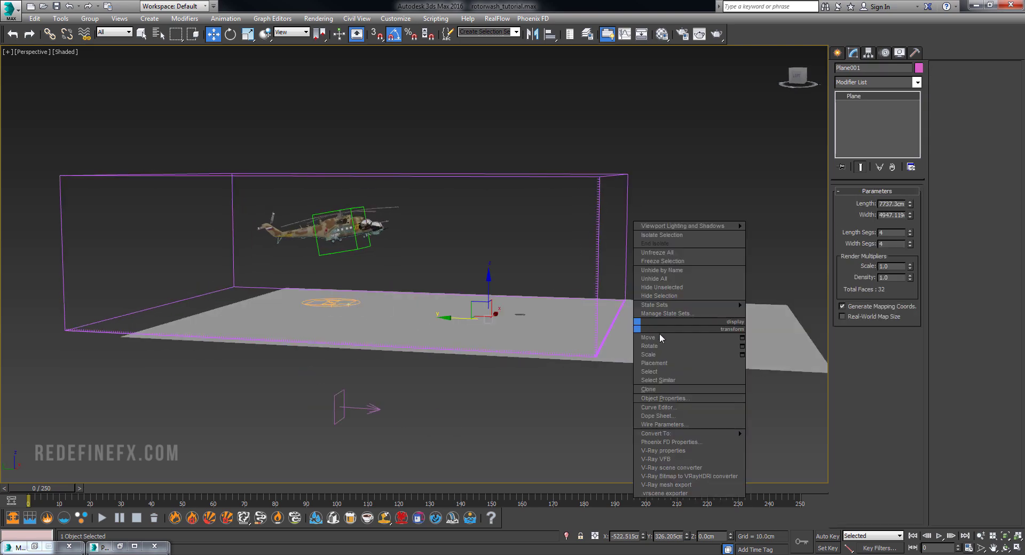
left_click(640, 441)
left_click(459, 248)
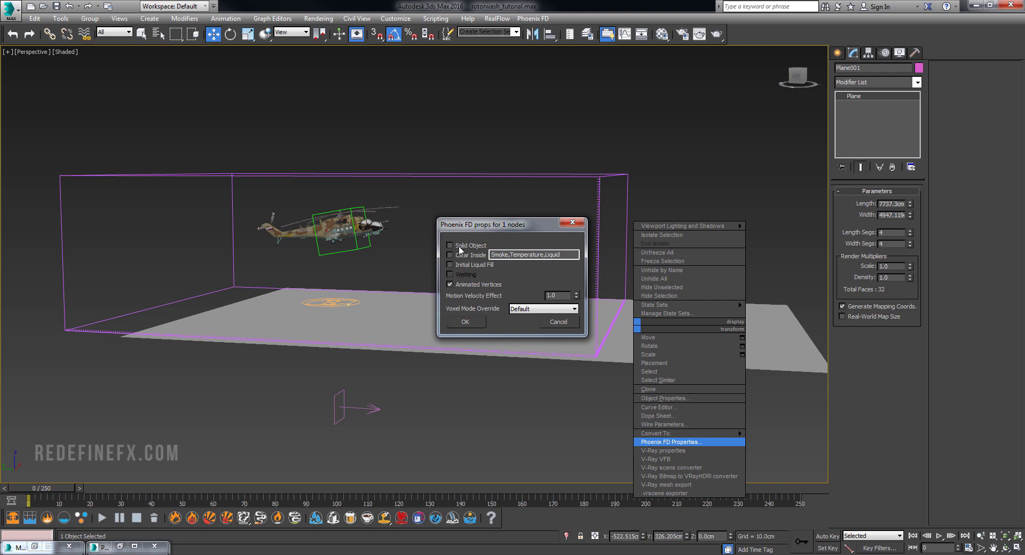
left_click(458, 322)
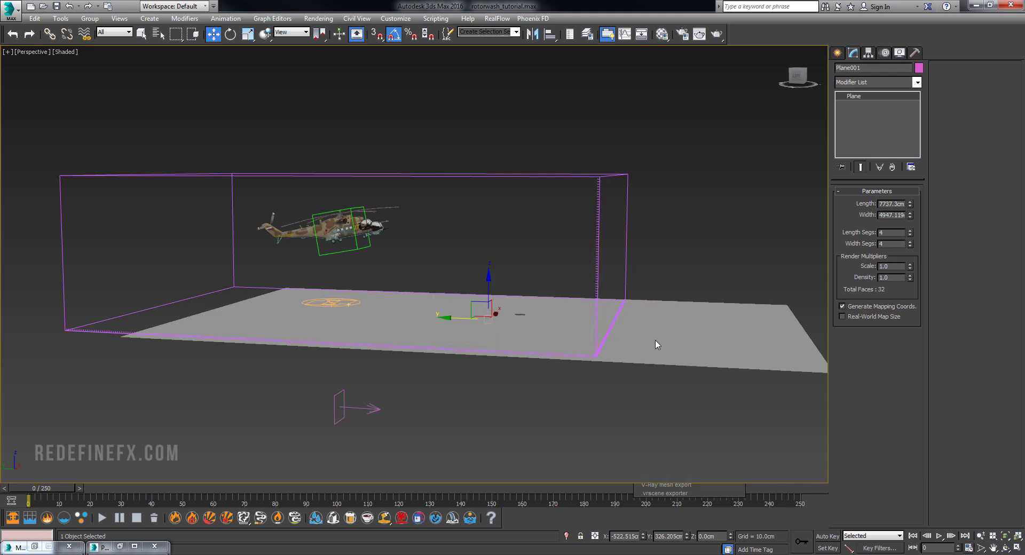
- Set the fire/smoke container's Smoke Buoyancy to -0.3 and its Smoke Surface vorticity to 0.5
right_click(655, 339)
left_click(693, 410)
left_click(530, 264)
left_click(548, 431)
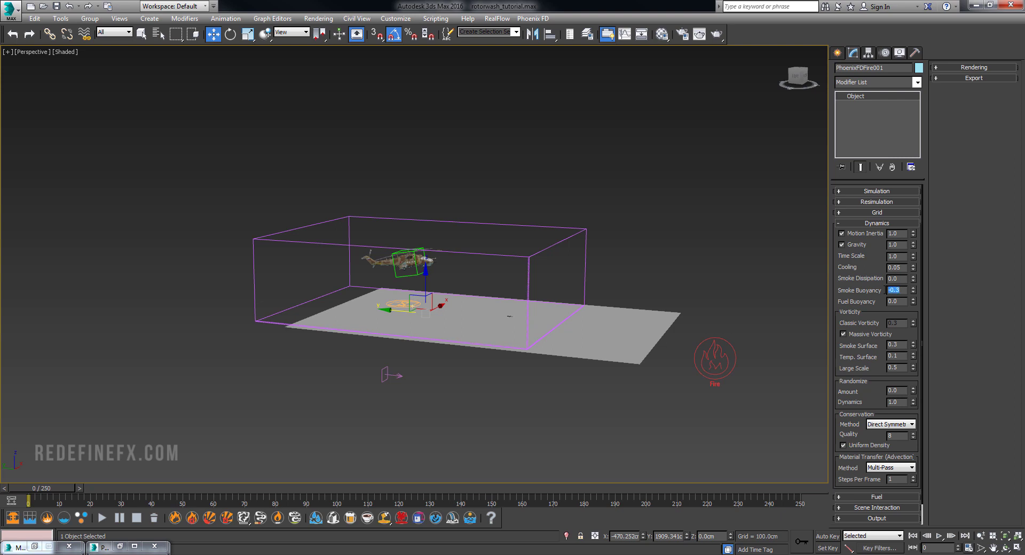
middle_click_drag(526, 277, 536, 255, "alt")
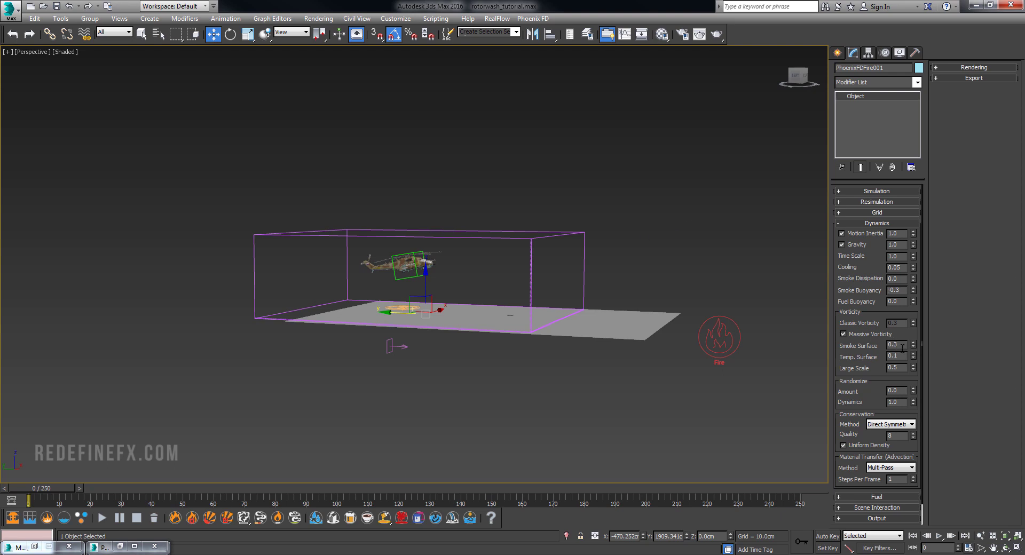
- Replay part of rotor wash 01.mov to study the swirling detail of the dust, and minimize the player
left_click(751, 554)
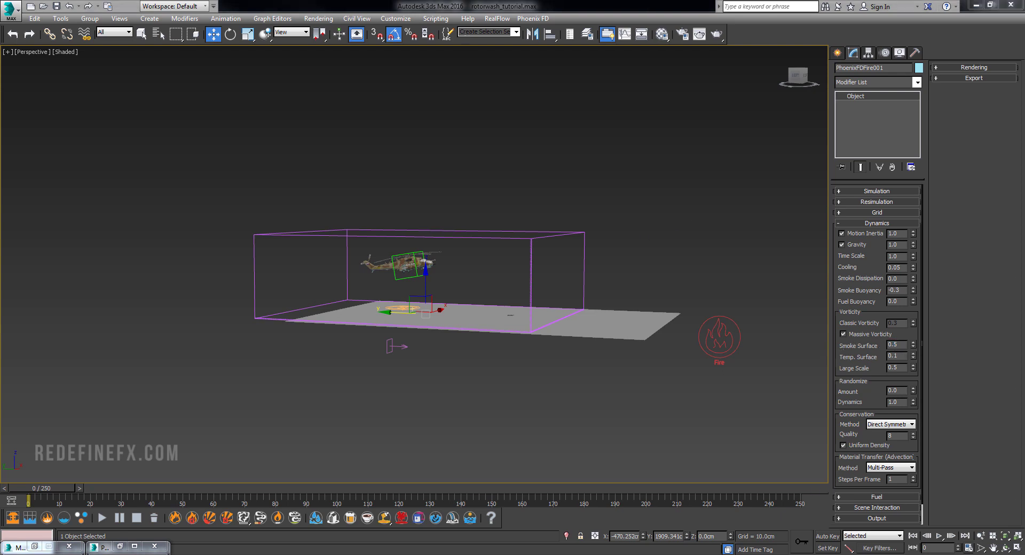
left_click(602, 271)
left_click(649, 321)
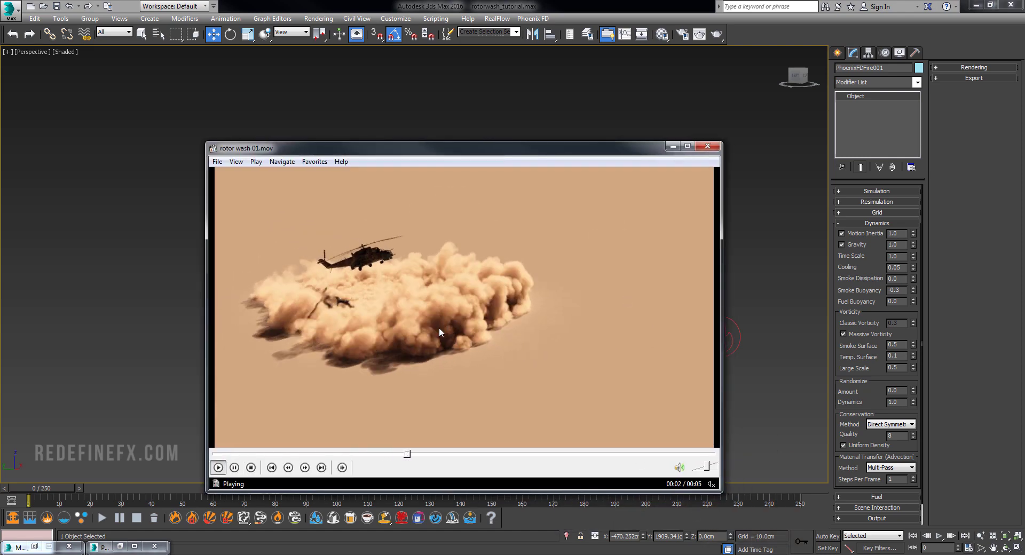
left_click(235, 467)
left_click(673, 147)
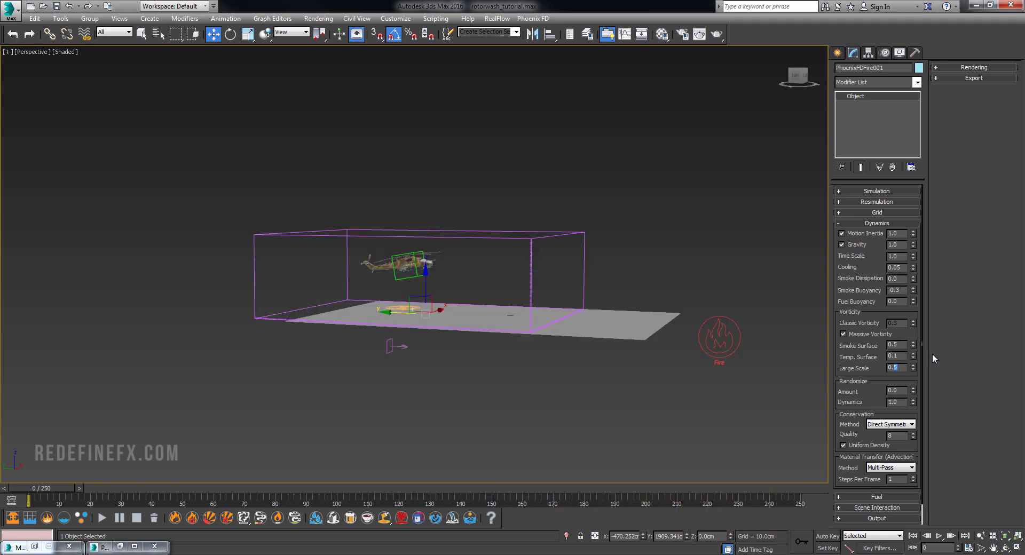
- Set the Large Scale vorticity to 0.1 and compare it with the overall dust motion in rotor wash 01.mov
key("Tab")
key("alt+Tab")
left_click(503, 312)
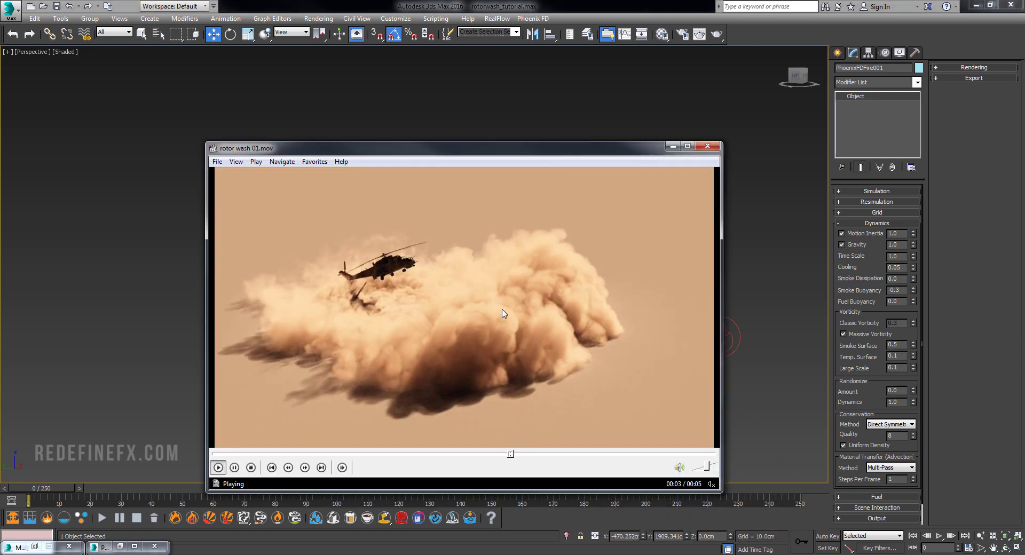
left_click(505, 310)
left_click(510, 323)
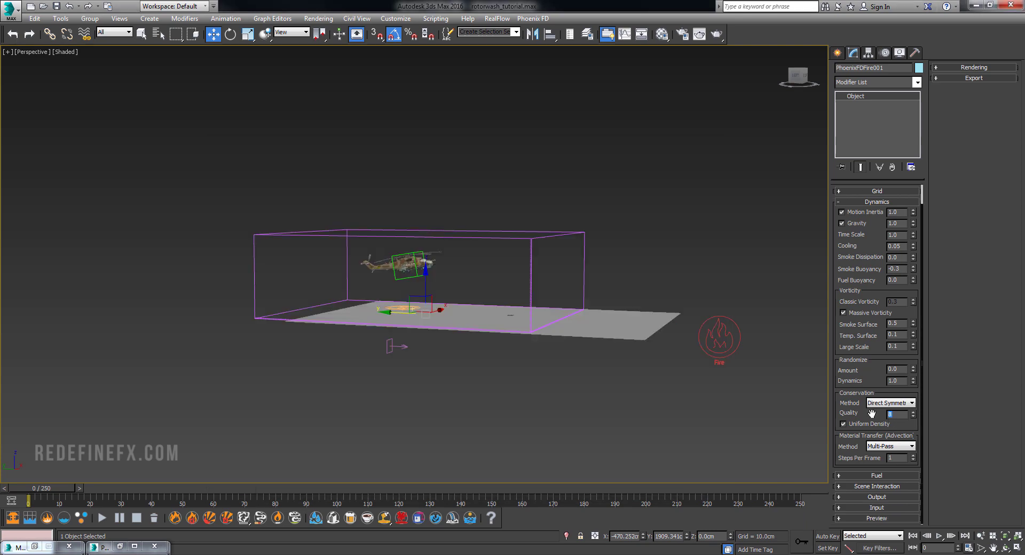
- Set the conservation Quality to 30 and the material transfer Steps Per Frame to 4
left_click(842, 424)
middle_click_drag(469, 283, 469, 325, "alt")
middle_click_drag(404, 294, 424, 303)
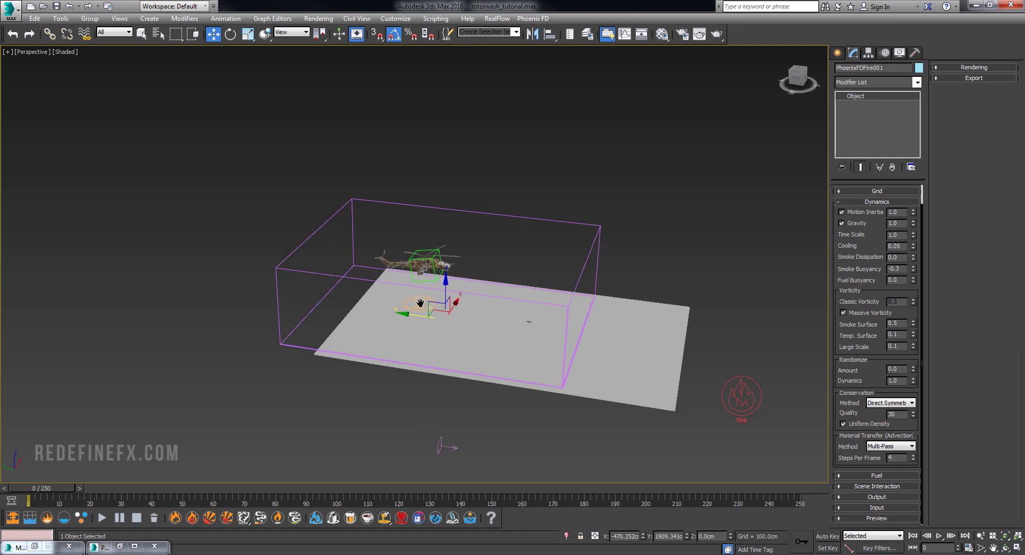
- Scrub the animation to frame 28 and examine from several angles how the particles spread beneath the helicopter
scroll(421, 304, "up", 3)
left_click_drag(40, 492, 96, 492)
middle_click_drag(532, 317, 519, 302, "alt")
left_click_drag(86, 487, 109, 487)
middle_click_drag(477, 317, 418, 305, "alt")
mouse_move(143, 487)
left_mouse_down()
mouse_move(158, 487)
mouse_move(137, 486)
left_mouse_up()
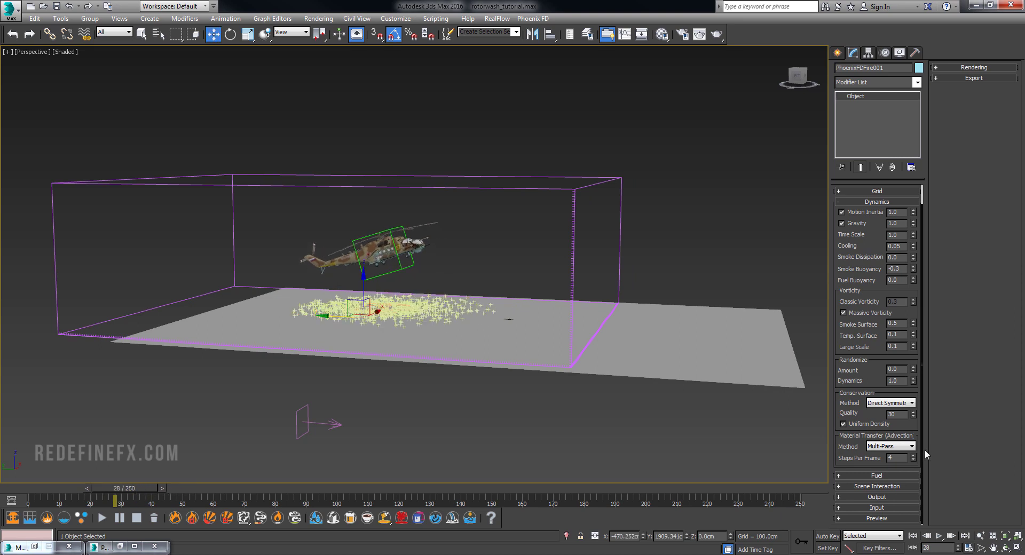
- Set the container's simulation cache save path to the helicopter tutorial location under E:\Cache
left_click(873, 201)
left_click(875, 255)
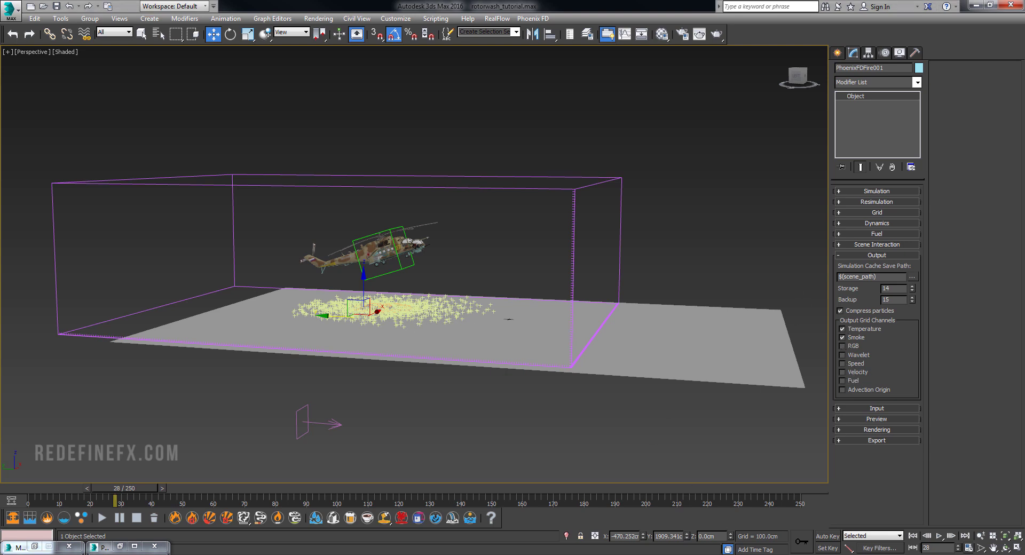
left_click(690, 554)
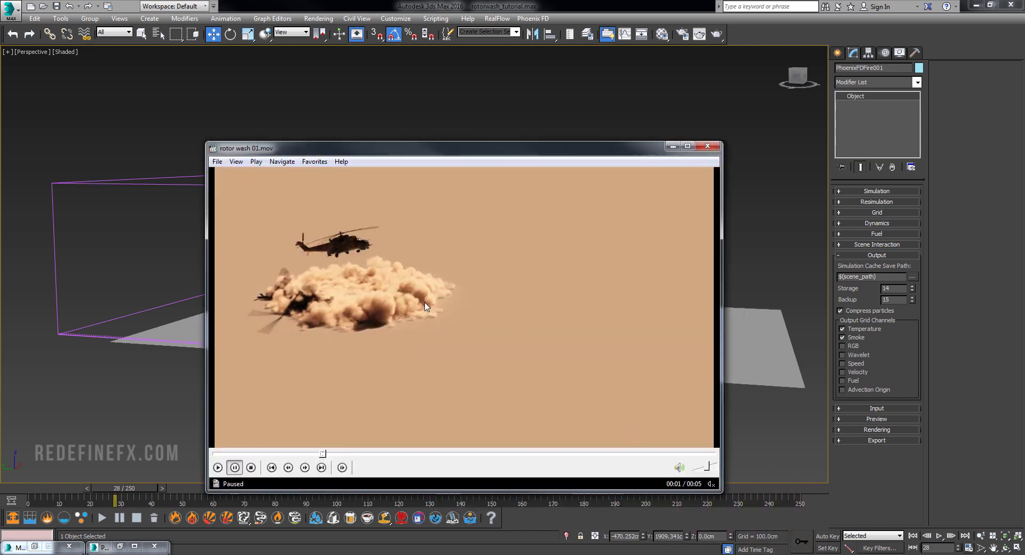
left_click(672, 146)
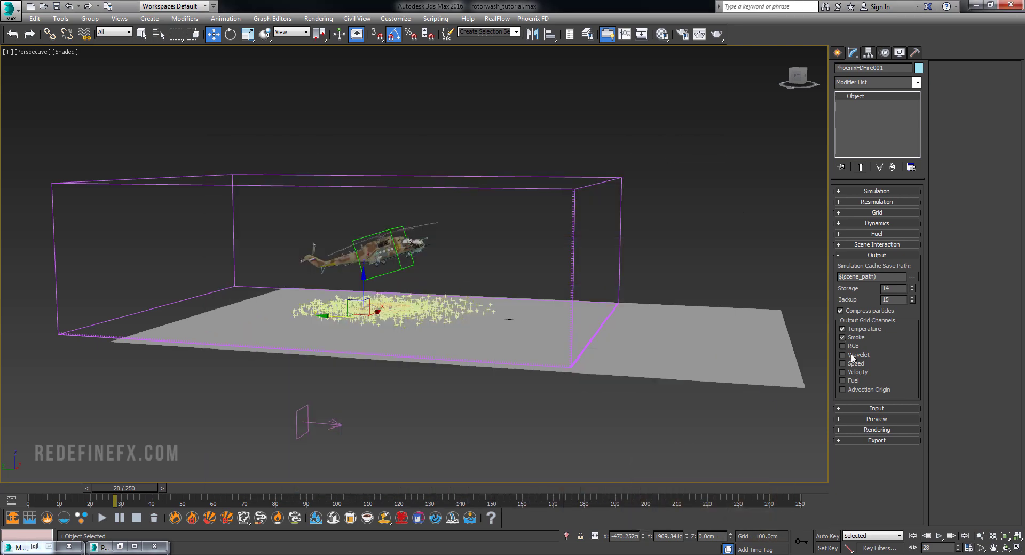
left_click(913, 276)
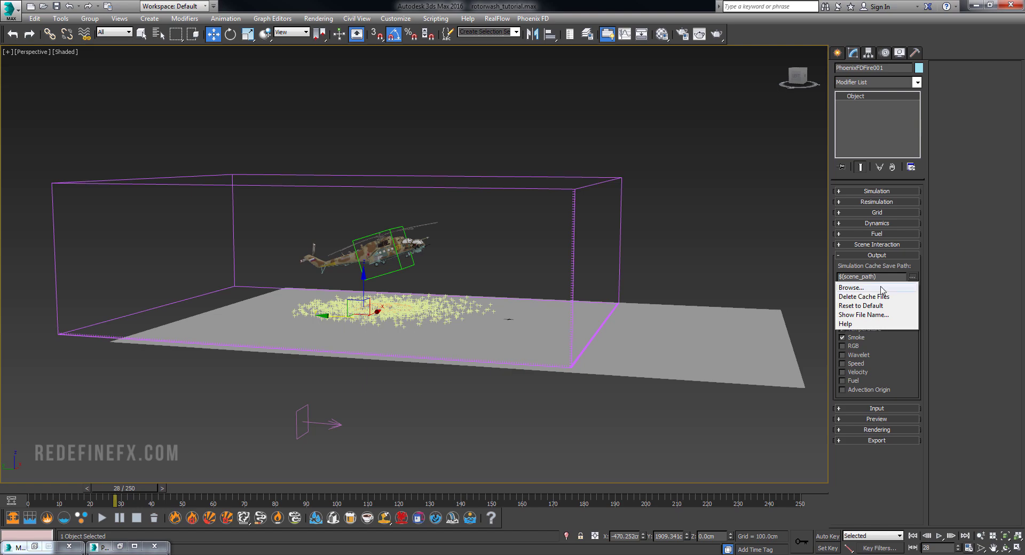
left_click(851, 288)
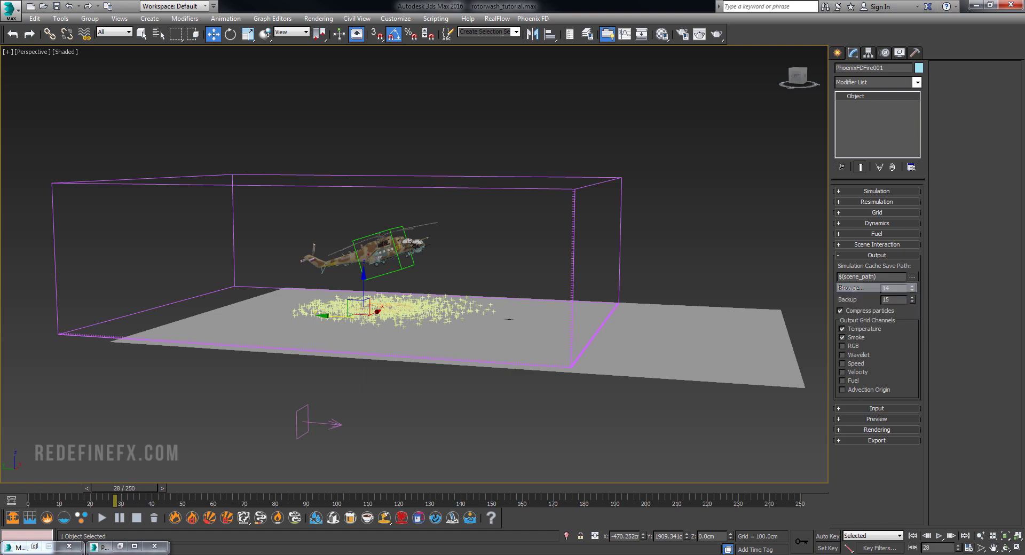
- Enable the container's GPU preview in the viewport and start a first simulation
left_click(876, 419)
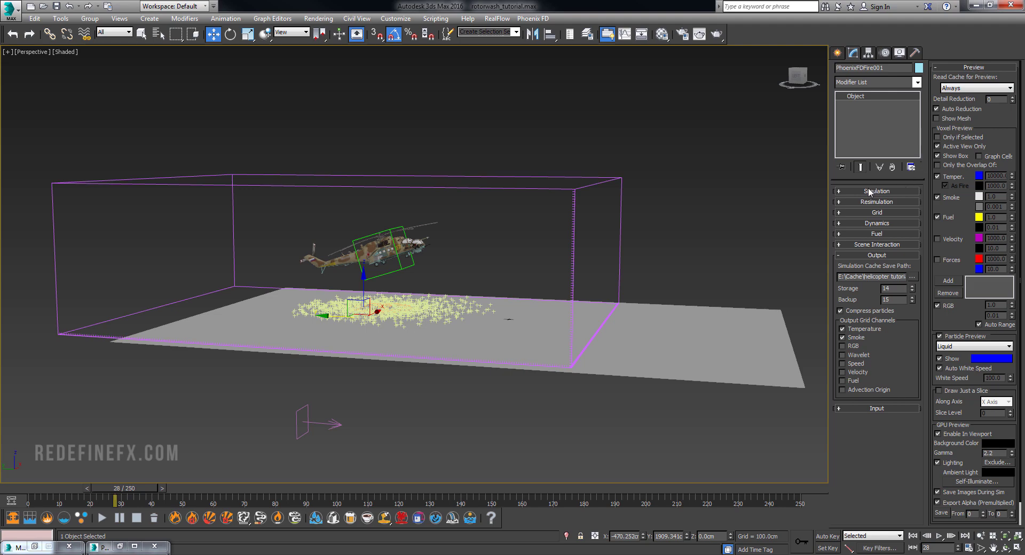
middle_click_drag(376, 219, 699, 266)
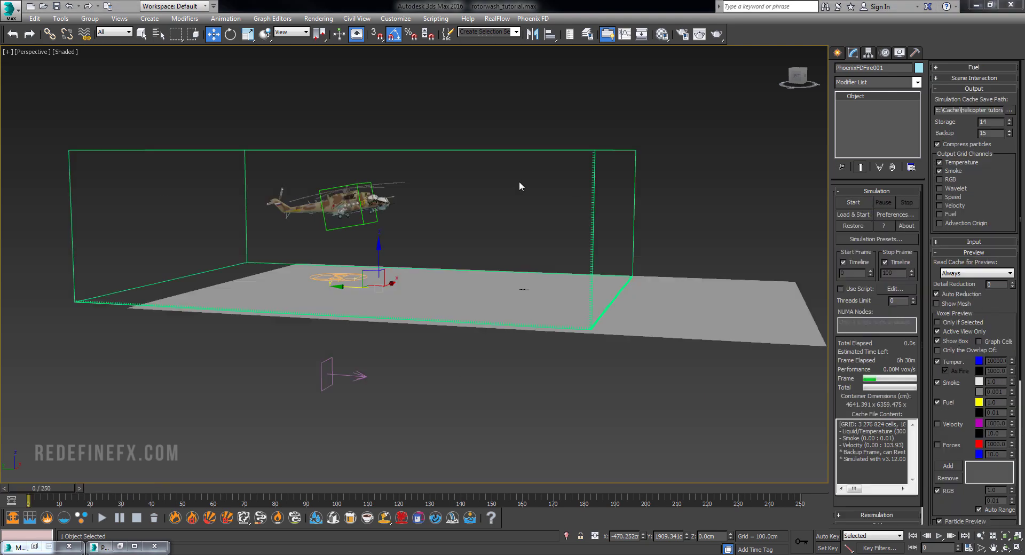
middle_click_drag(362, 167, 340, 176)
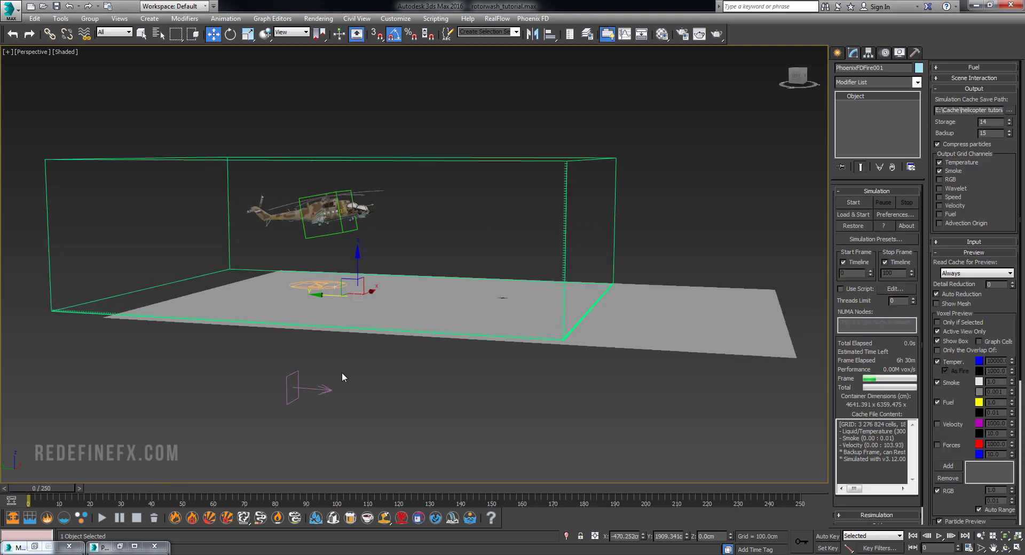
left_click_drag(586, 183, 585, 184)
- Add the wind force Wind001 to the container's scene interaction exclude list
left_click(854, 192)
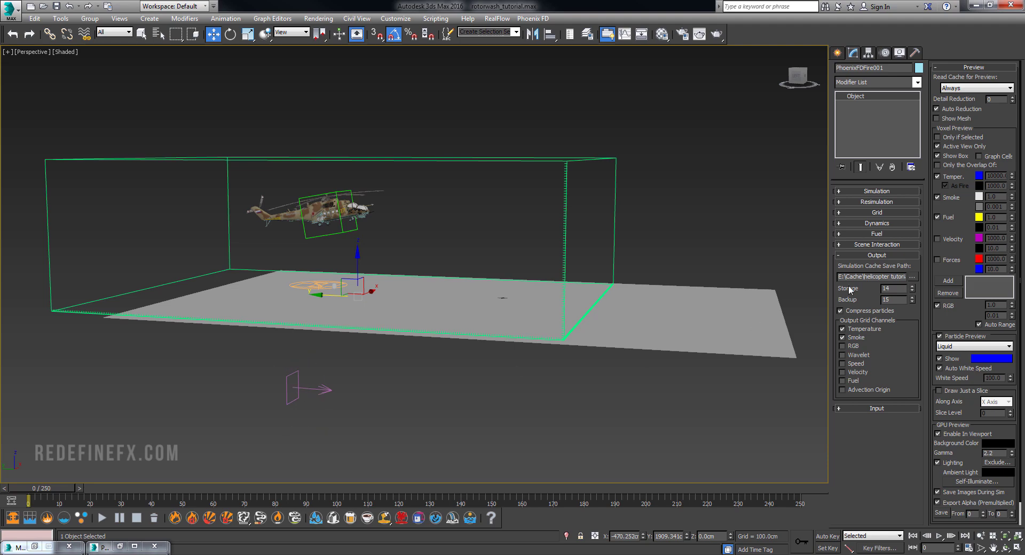
left_click(870, 245)
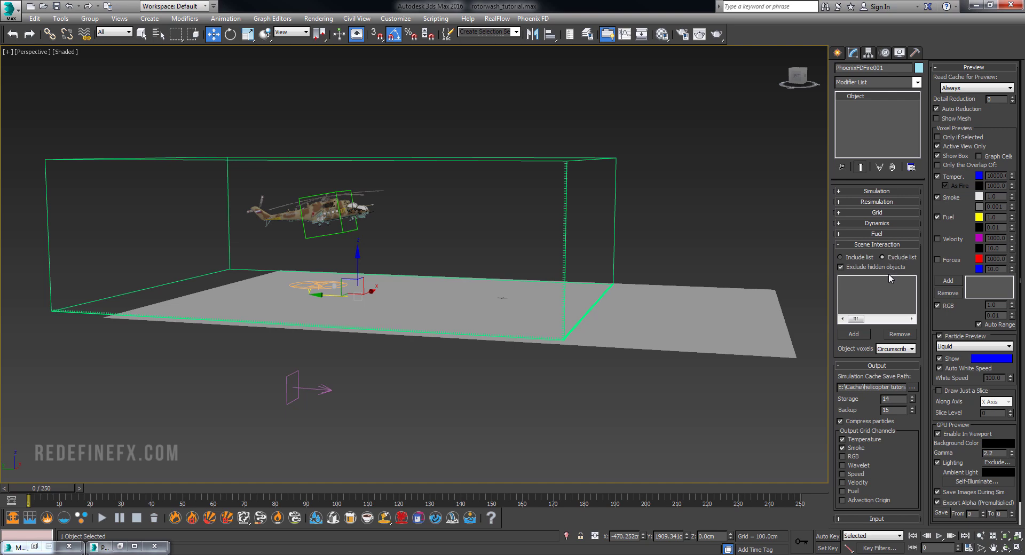
left_click(853, 334)
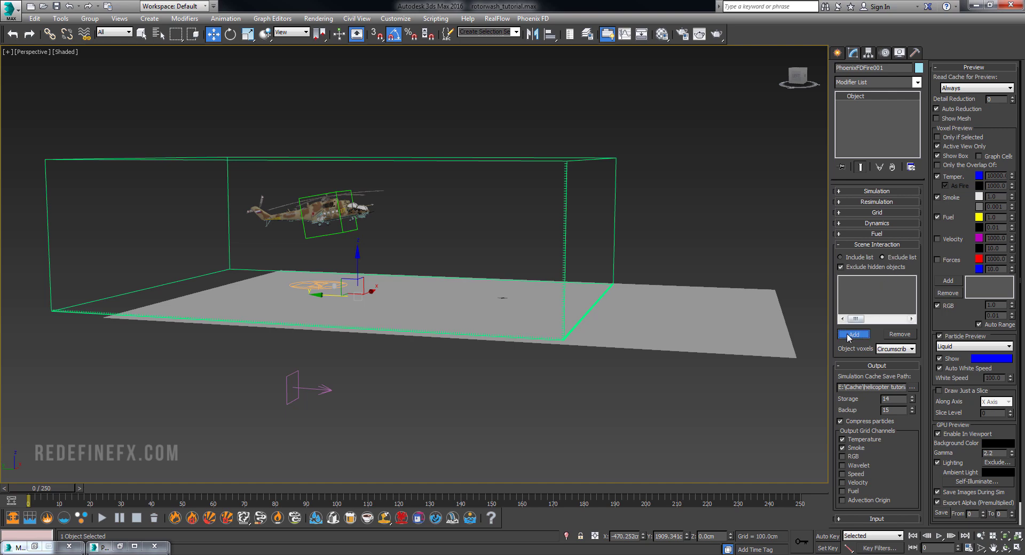
left_click(296, 385)
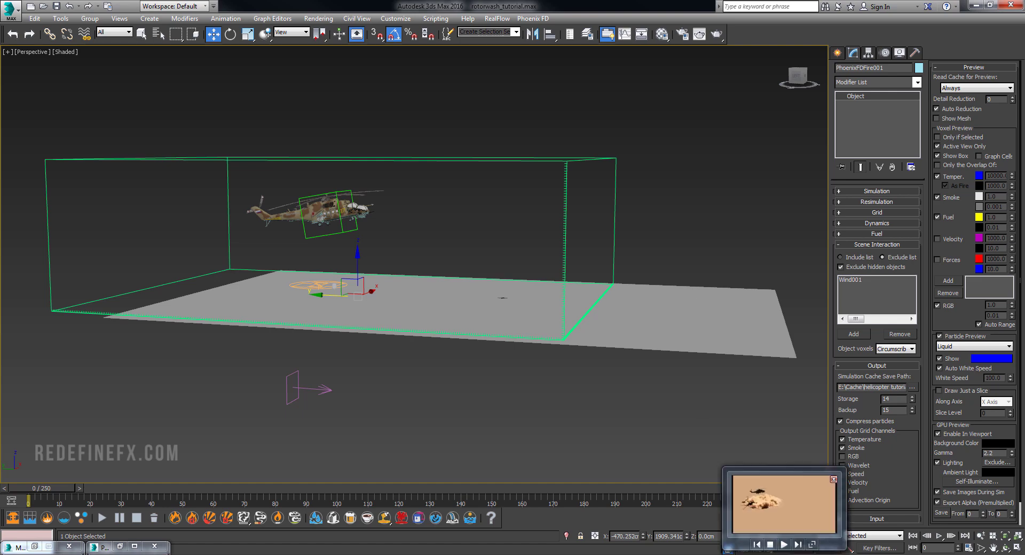
- Play rotor wash 01.mov in short stretches to examine how the dust cloud rolls outward, and minimize the player
left_click(785, 554)
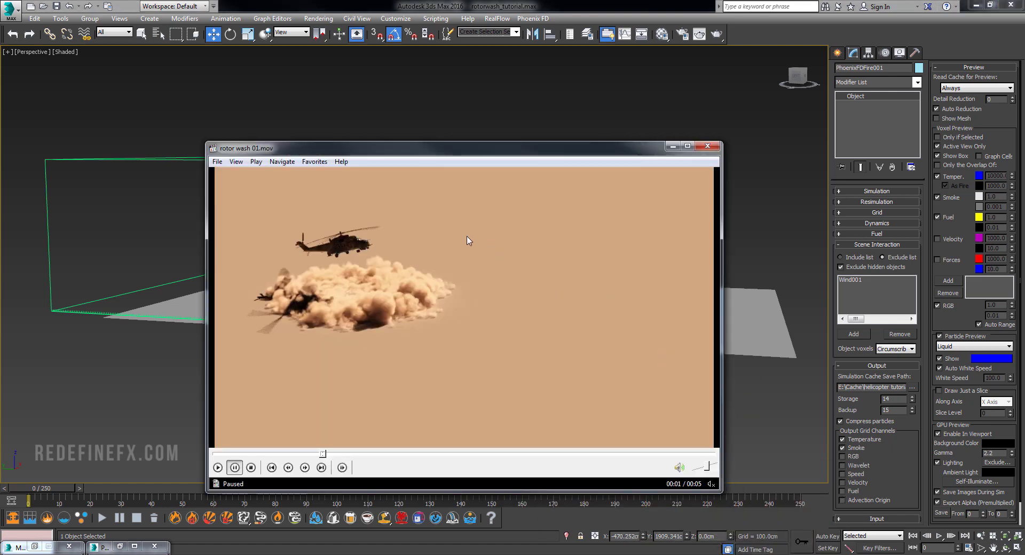
left_click(405, 266)
left_click(395, 275)
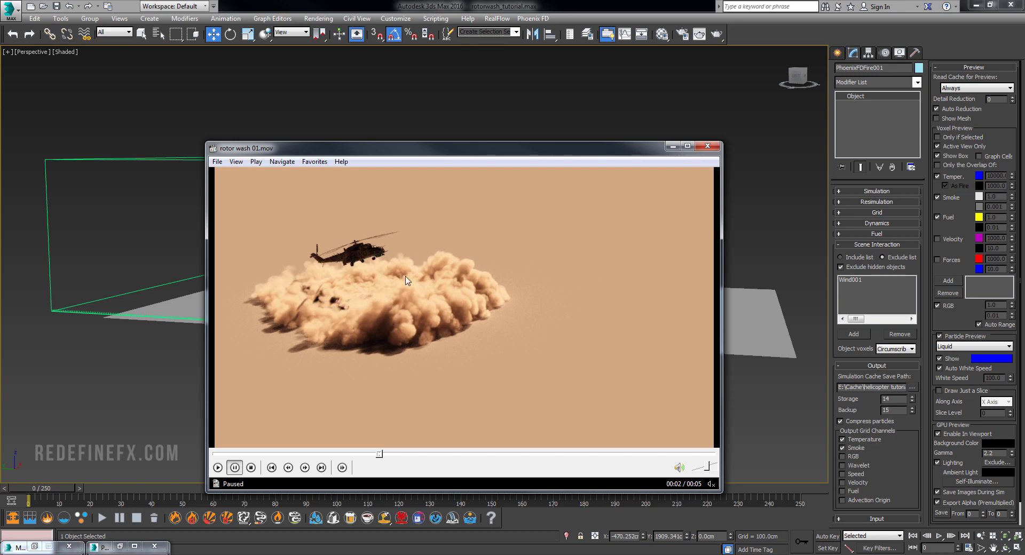
left_click(443, 302)
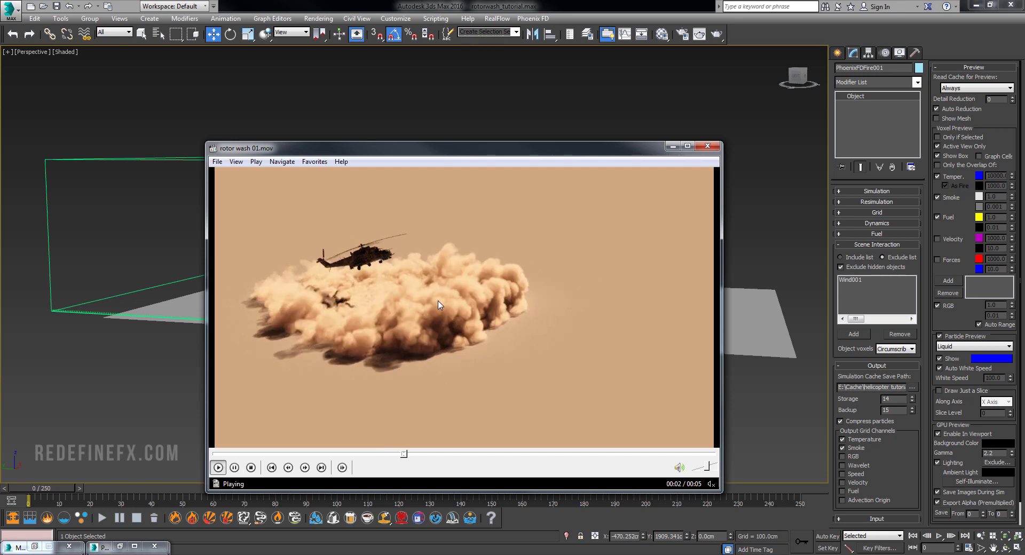
left_click(431, 301)
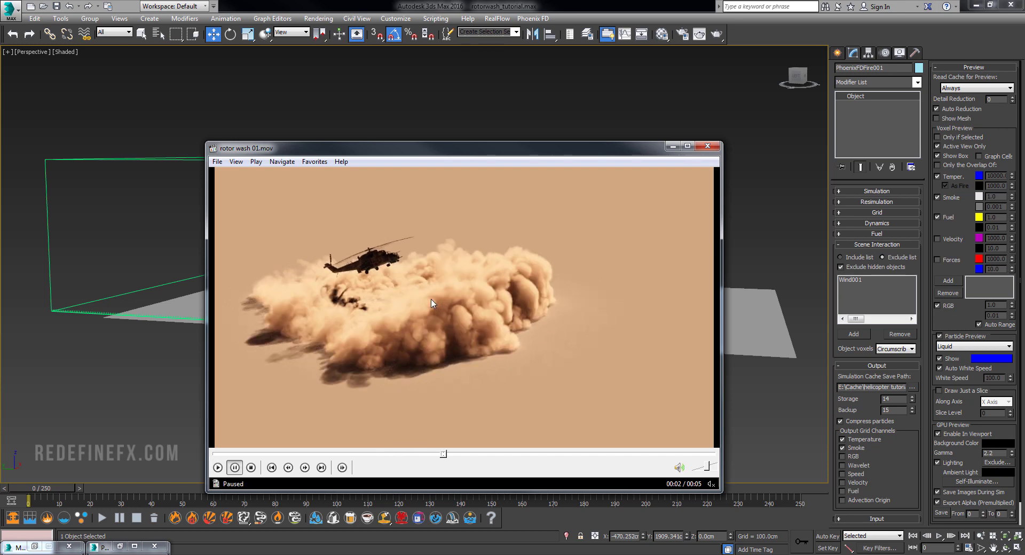
left_click(481, 317)
left_click(487, 289)
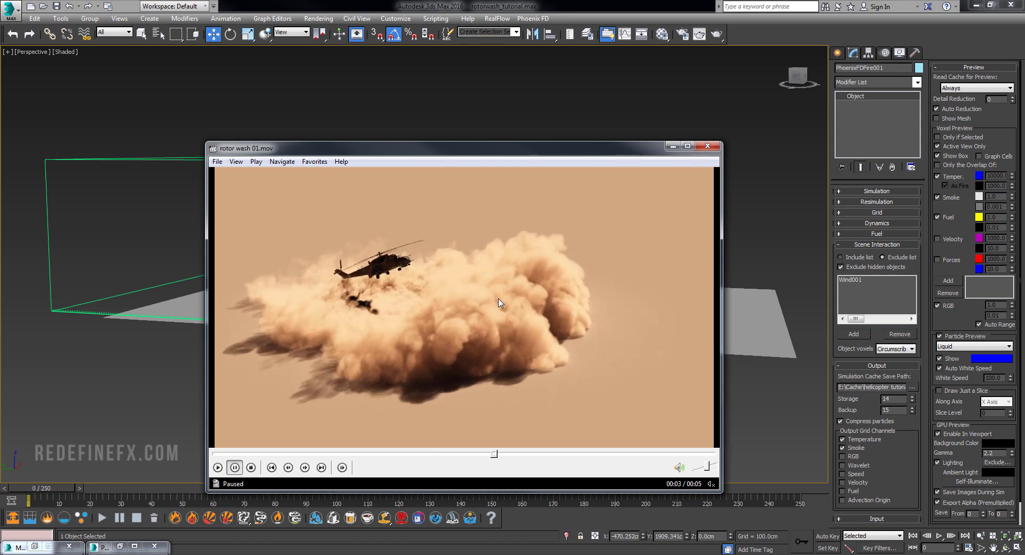
left_click(527, 283)
left_click(535, 314)
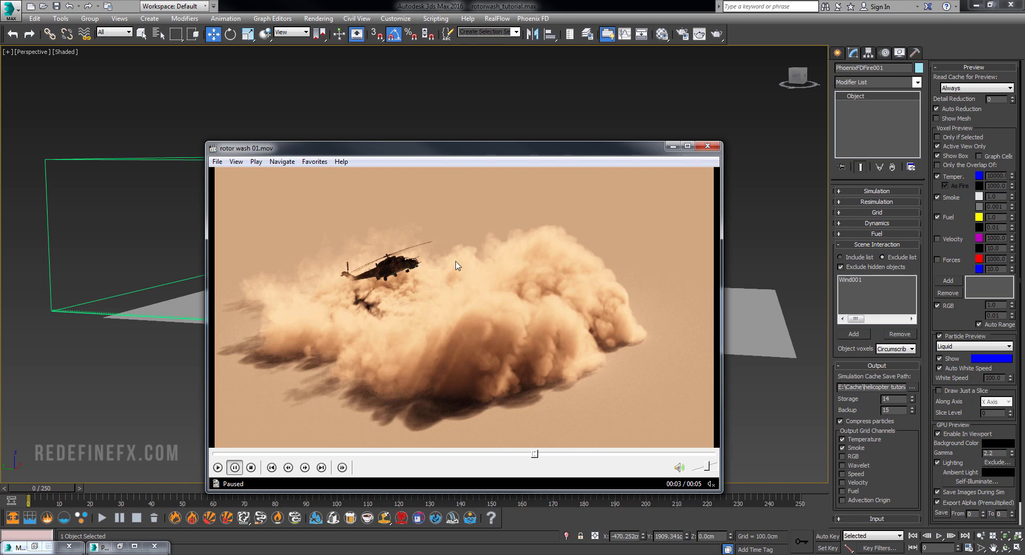
left_click(519, 265)
left_click(598, 241)
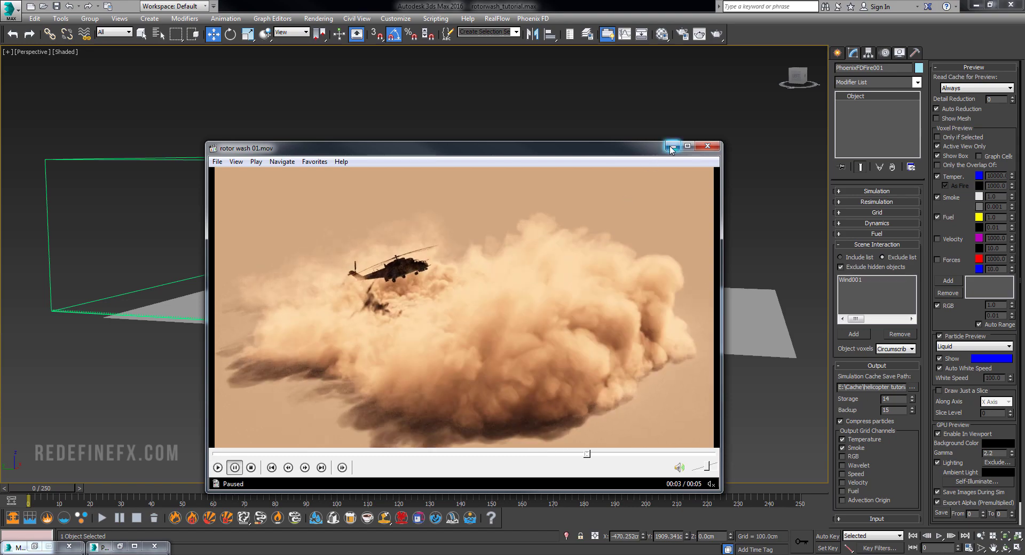
left_click(671, 149)
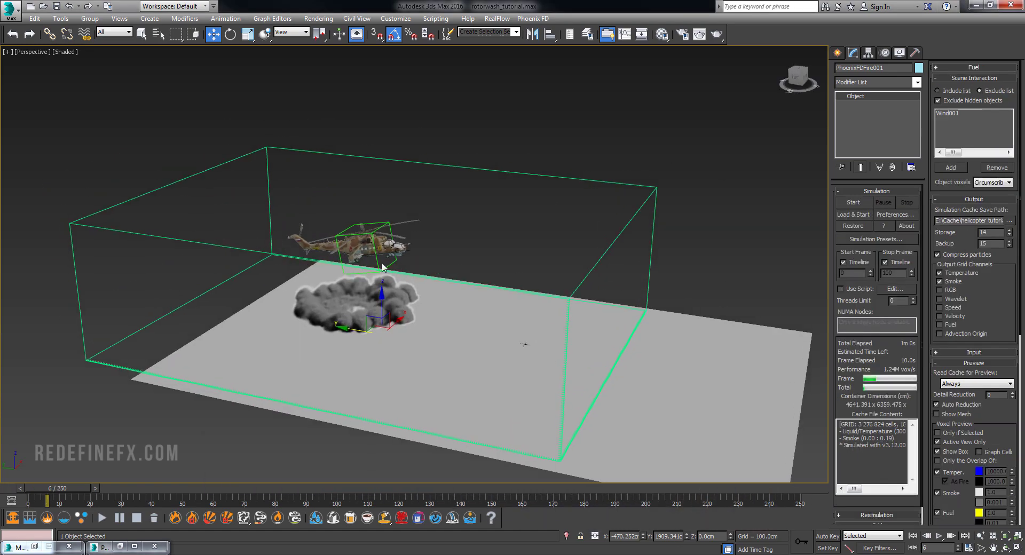
- Examine the simulated smoke beneath the helicopter at frame 6, both close up and within the whole container
middle_click_drag(524, 343, 525, 332, "alt")
scroll(350, 278, "up", 5)
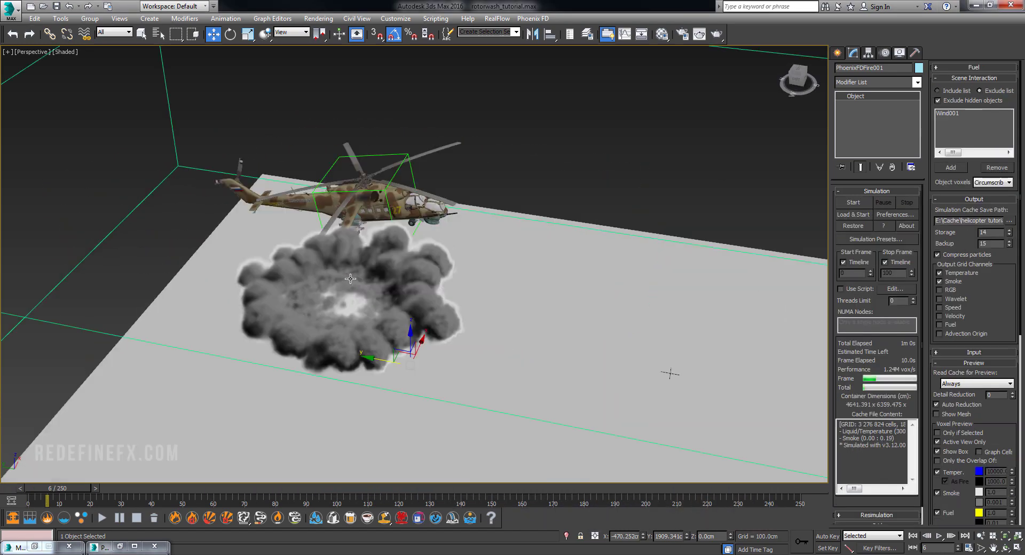
scroll(350, 279, "up", 3)
scroll(356, 280, "down", 3)
middle_click_drag(430, 306, 417, 290, "alt")
scroll(418, 290, "down", 5)
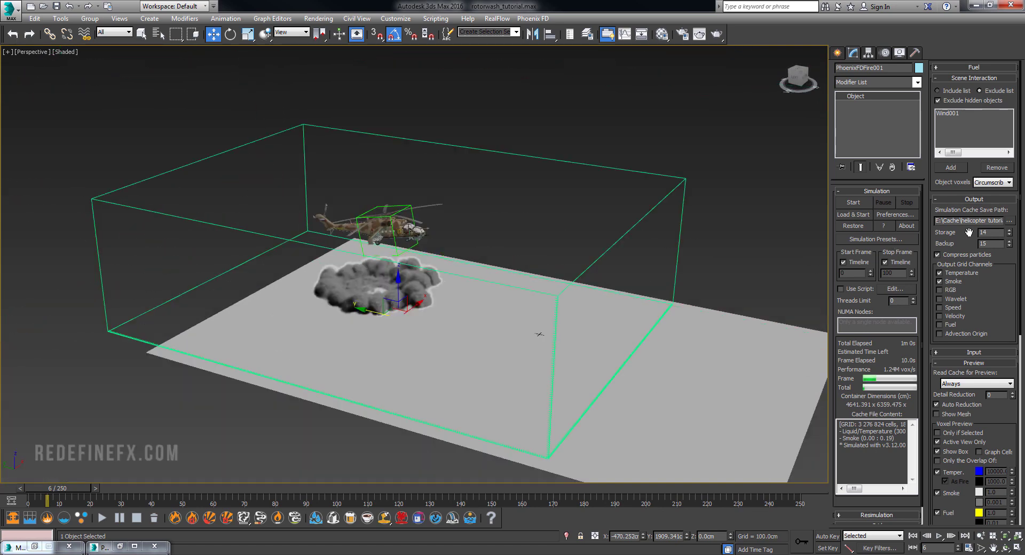
- Open the smoke container's volumetric render settings, move the window clear of the smoke, and show the Smoke Color options
left_click(973, 199)
left_click(973, 221)
left_click(974, 231)
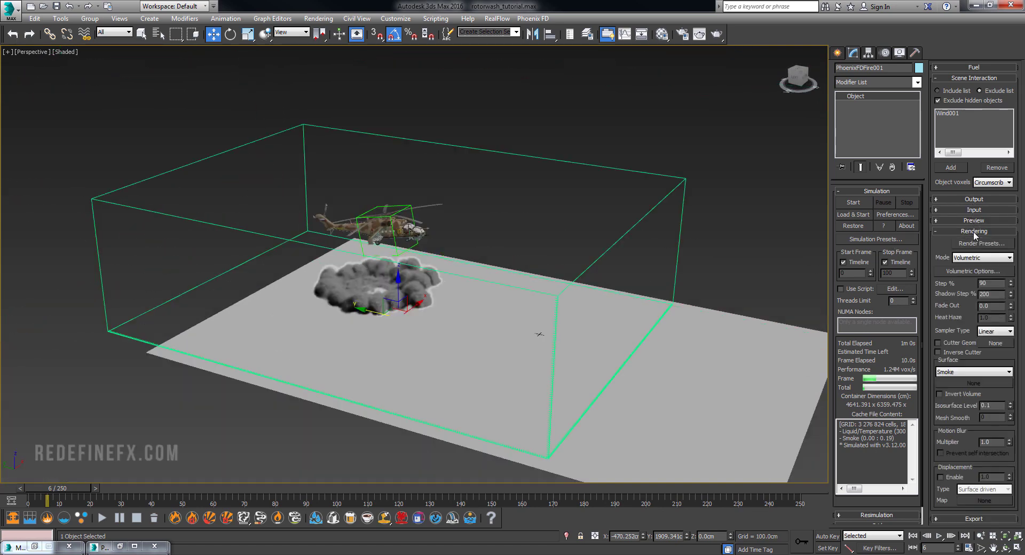
left_click(966, 271)
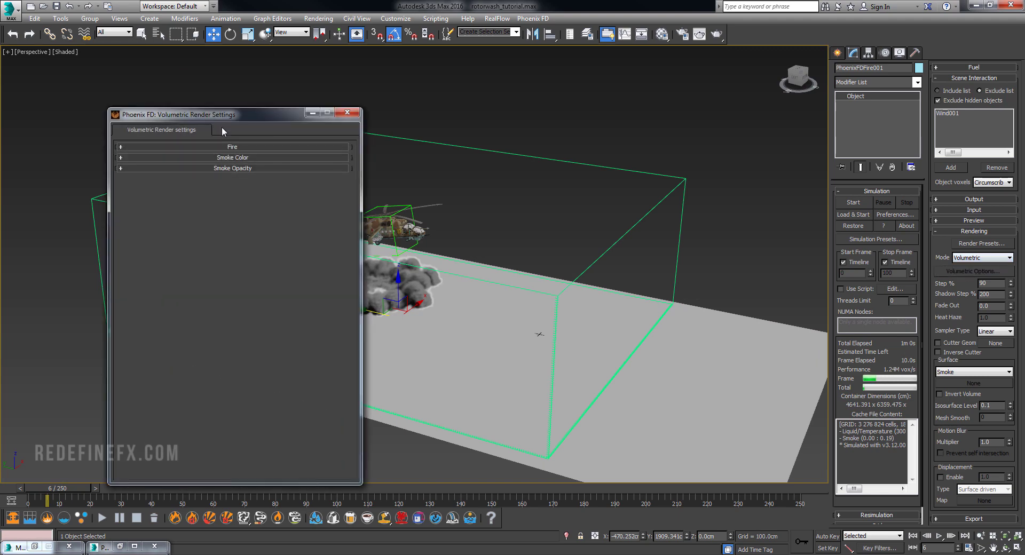
left_click_drag(221, 123, 679, 155)
left_click(676, 188)
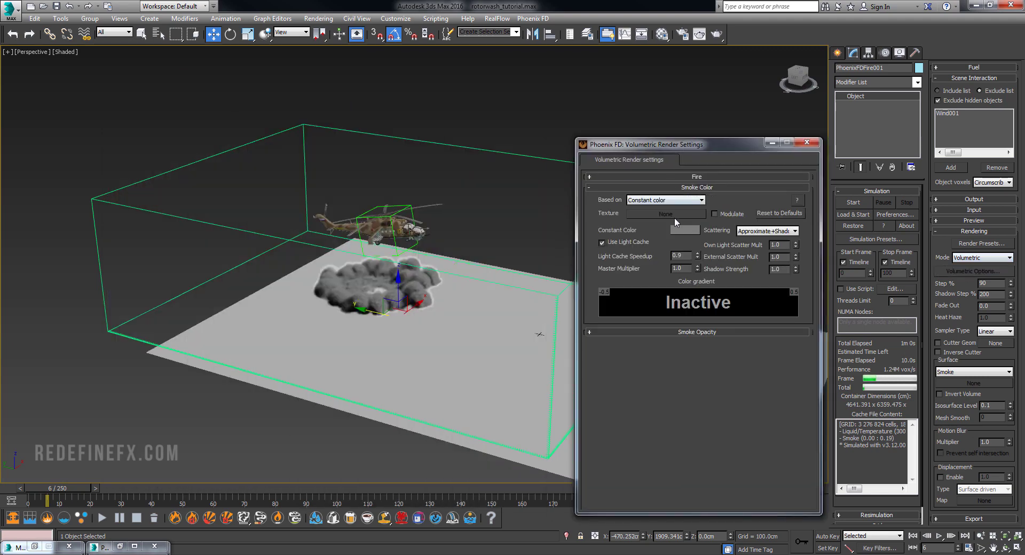
- Set the smoke's constant color to a pale pinkish beige, trying yellow and brown dust tones in the viewport first
left_click(685, 230)
left_click(229, 85)
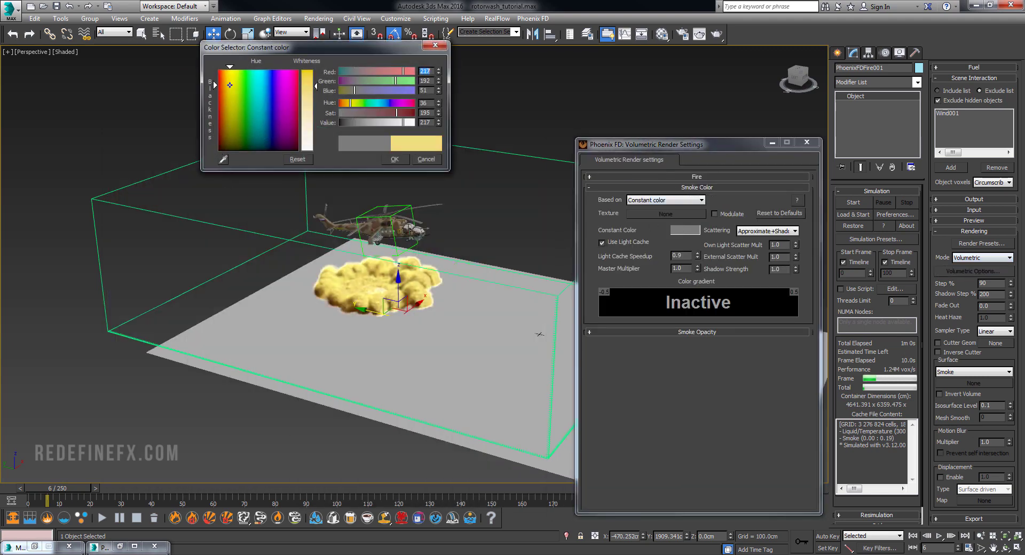
mouse_move(230, 85)
left_mouse_down()
mouse_move(248, 78)
mouse_move(224, 77)
left_mouse_up()
left_click_drag(401, 121, 362, 115)
left_click(362, 122)
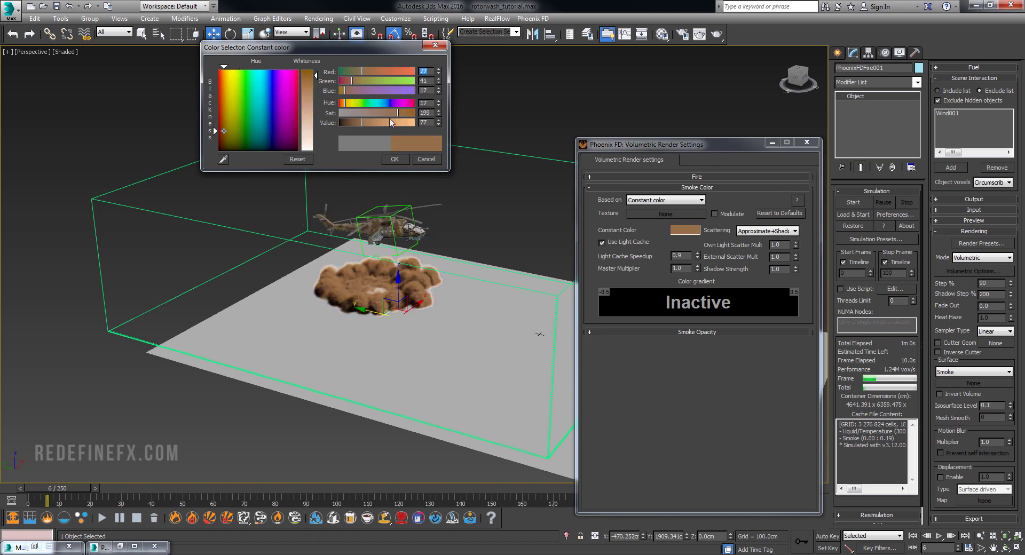
left_click(317, 121)
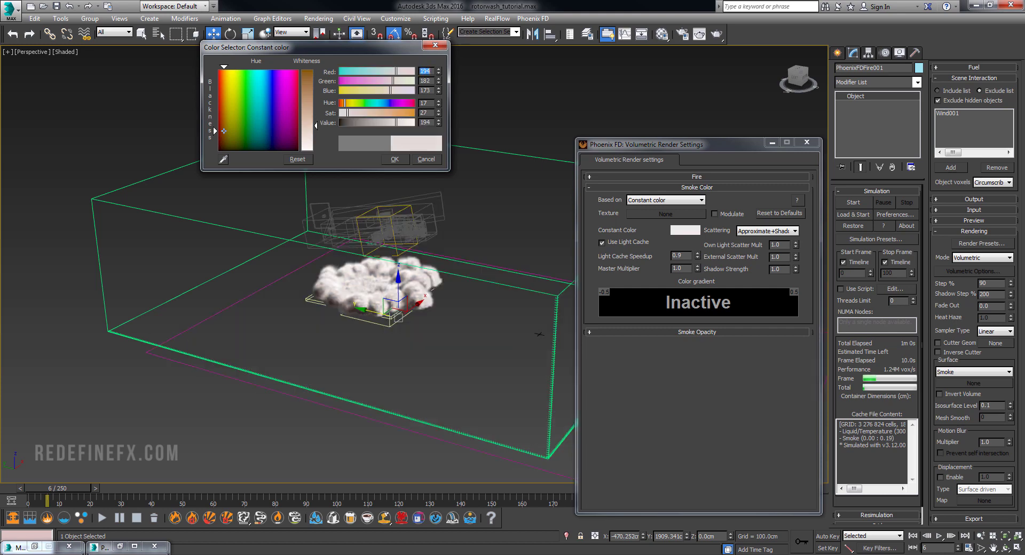
mouse_move(318, 123)
left_mouse_down()
mouse_move(304, 104)
mouse_move(314, 97)
left_mouse_up()
left_click(396, 163)
- Examine the Smoke Opacity settings and compare the look with the dust cloud in rotor wash 01.mov
left_click(703, 331)
left_click_drag(692, 337, 691, 358)
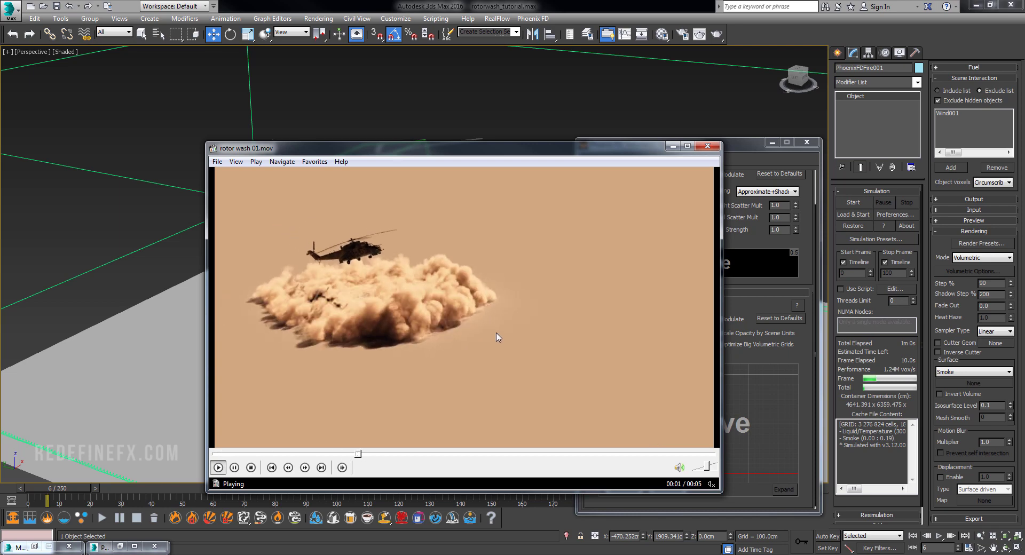
left_click(575, 322)
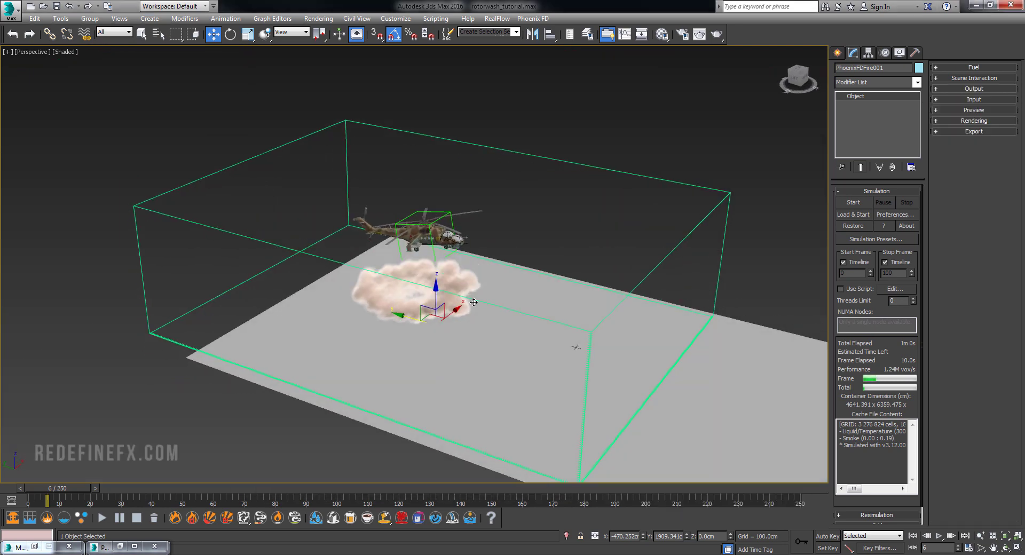
- Set the container preview's Detail Reduction to 3 and check the displayed smoke from several angles
middle_click_drag(523, 305, 603, 263)
left_click(972, 109)
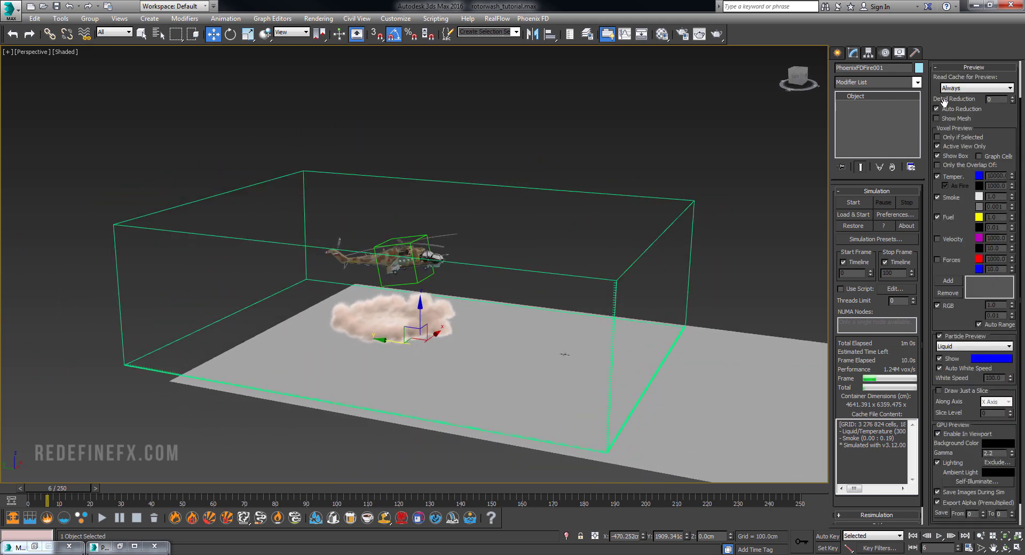
left_click(1011, 97)
left_click(1011, 97)
middle_click_drag(466, 324, 432, 328, "alt")
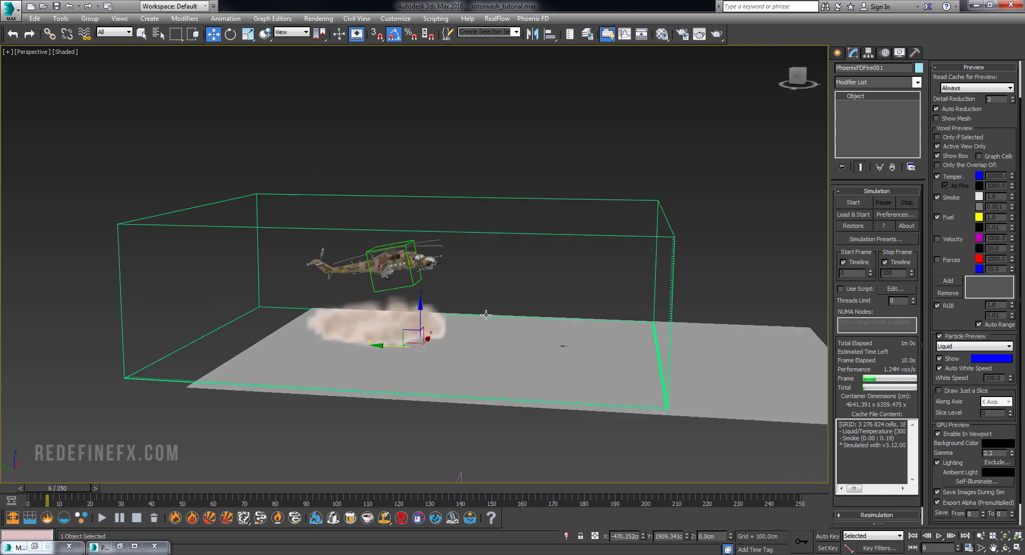
mouse_move(59, 488)
left_mouse_down()
mouse_move(38, 489)
mouse_move(61, 497)
left_mouse_up()
middle_click_drag(321, 332, 314, 348, "alt")
middle_click_drag(560, 360, 487, 282, "alt")
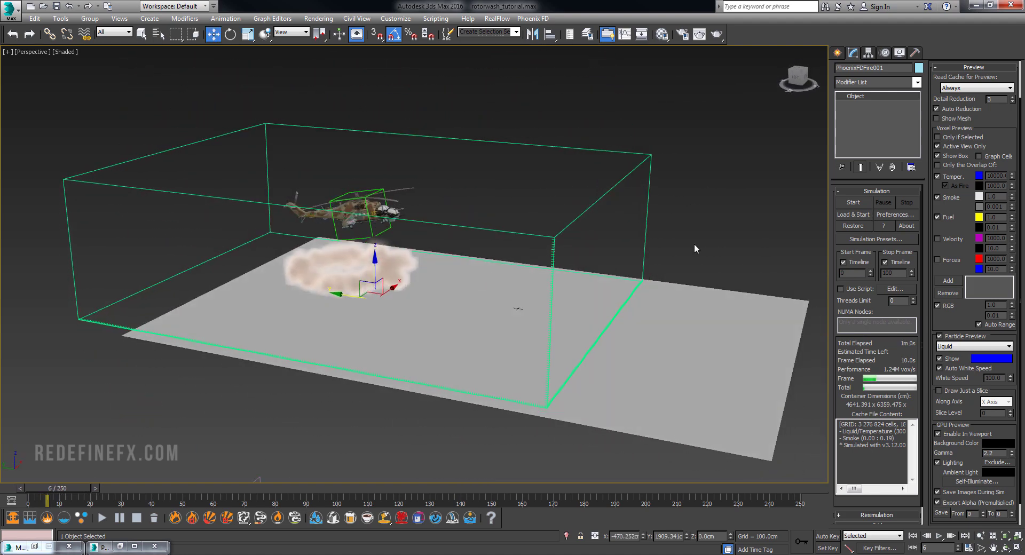
- Review the container's grid resolution settings alongside the smoke preview
left_click(867, 190)
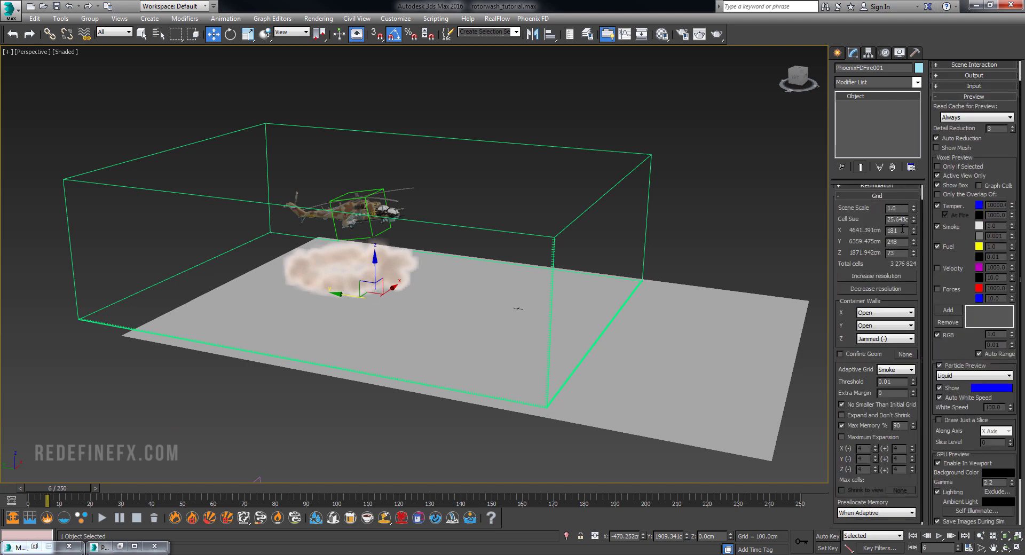
middle_click_drag(463, 323, 455, 290, "alt")
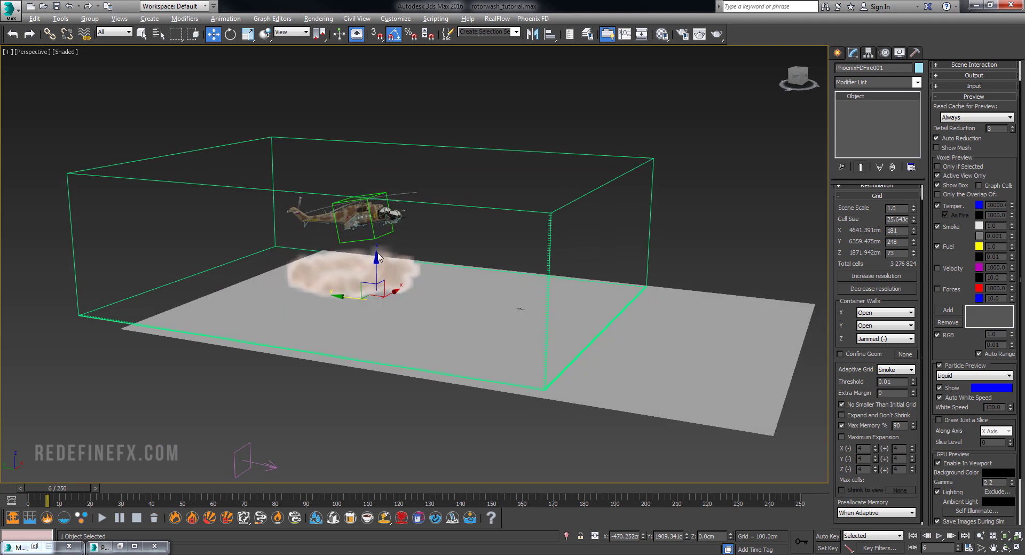
middle_click_drag(474, 270, 384, 260, "alt")
- Create a VRayPlane on the ground in front of the smoke container as an infinite floor
scroll(384, 260, "down", 5)
middle_click_drag(442, 297, 440, 274)
left_click(837, 53)
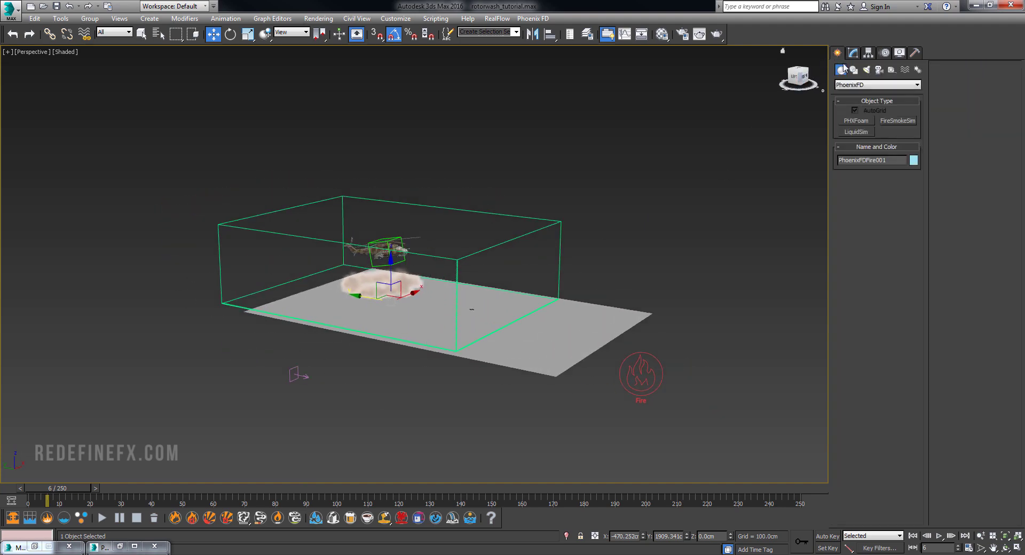
left_click(849, 86)
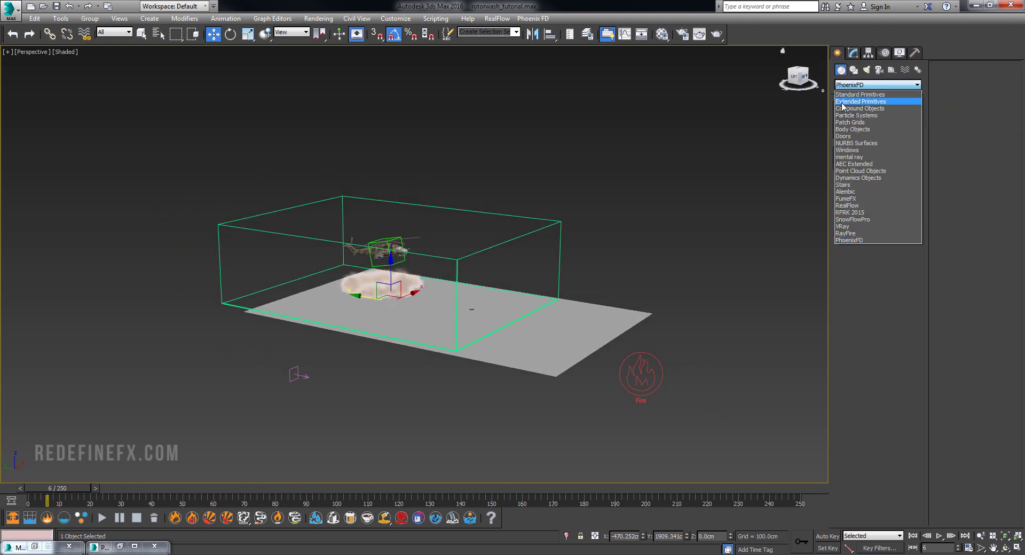
left_click(846, 228)
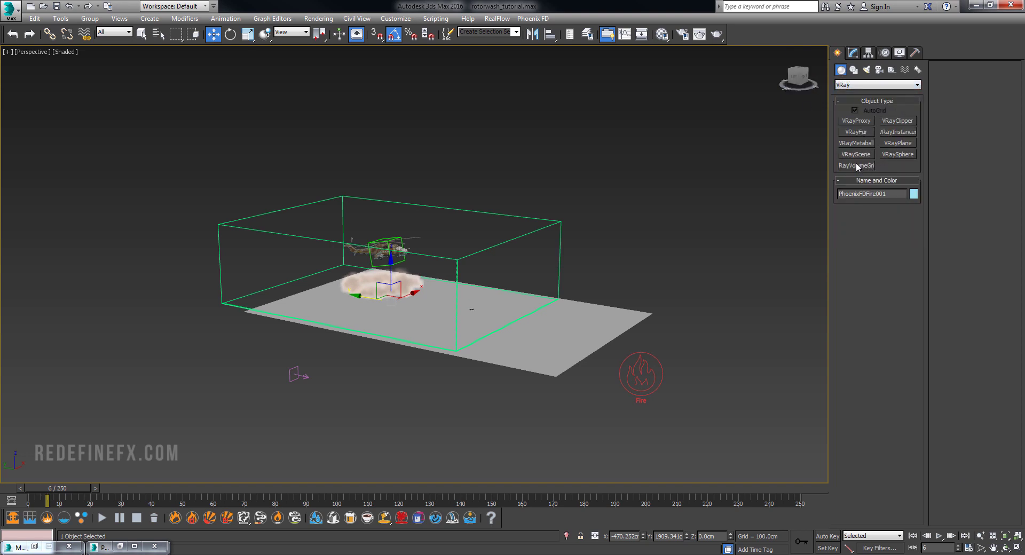
left_click(897, 143)
left_click(463, 389)
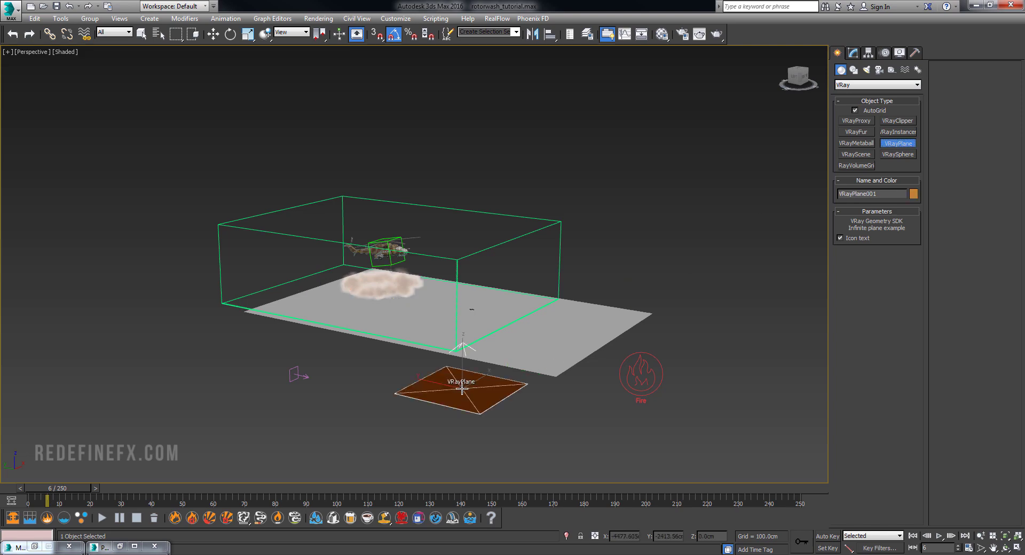
- Assign the dark brown V-Ray material 02 - Default to the VRayPlane and put the Material Editor away
left_click(662, 36)
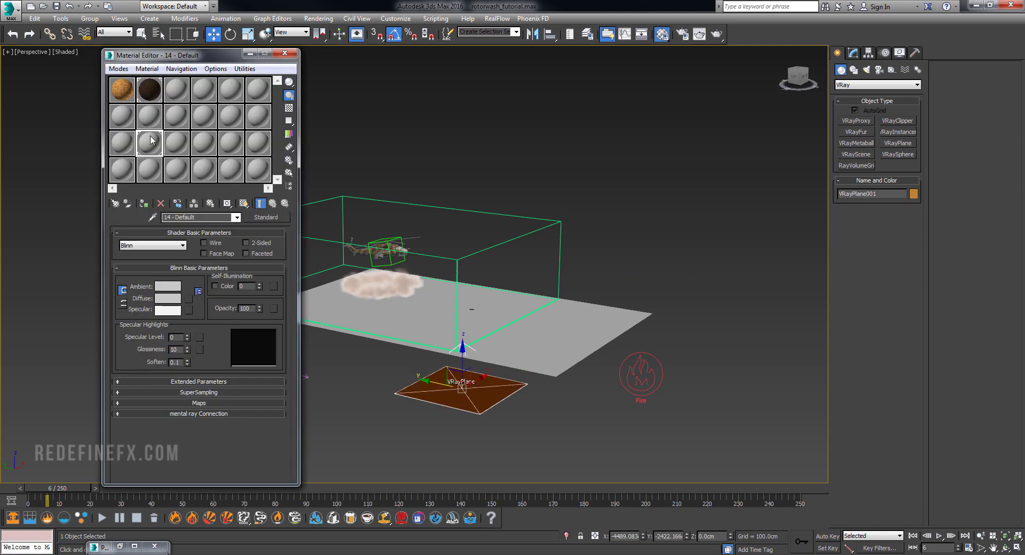
double_click(150, 90)
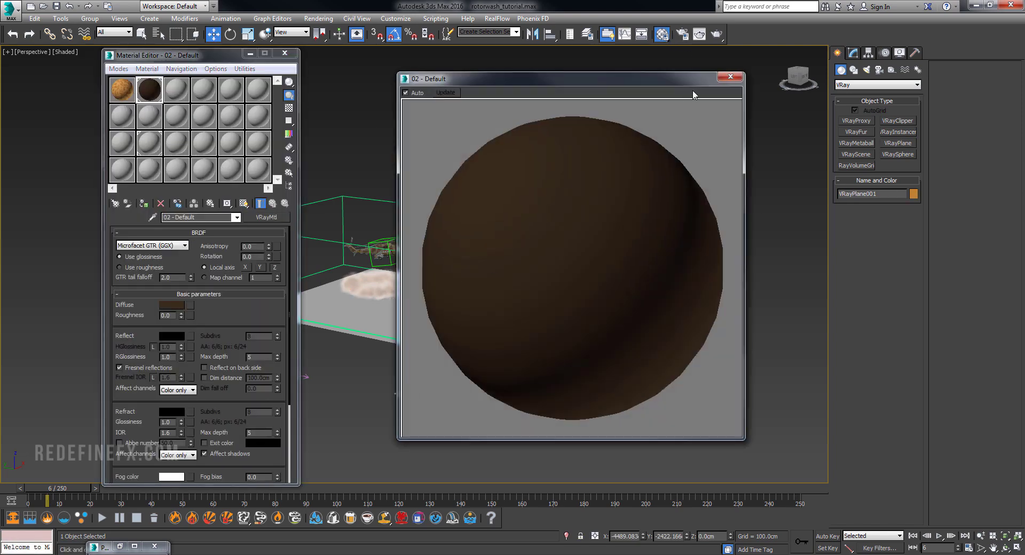
left_click(730, 76)
left_click_drag(149, 89, 441, 397)
left_click(249, 52)
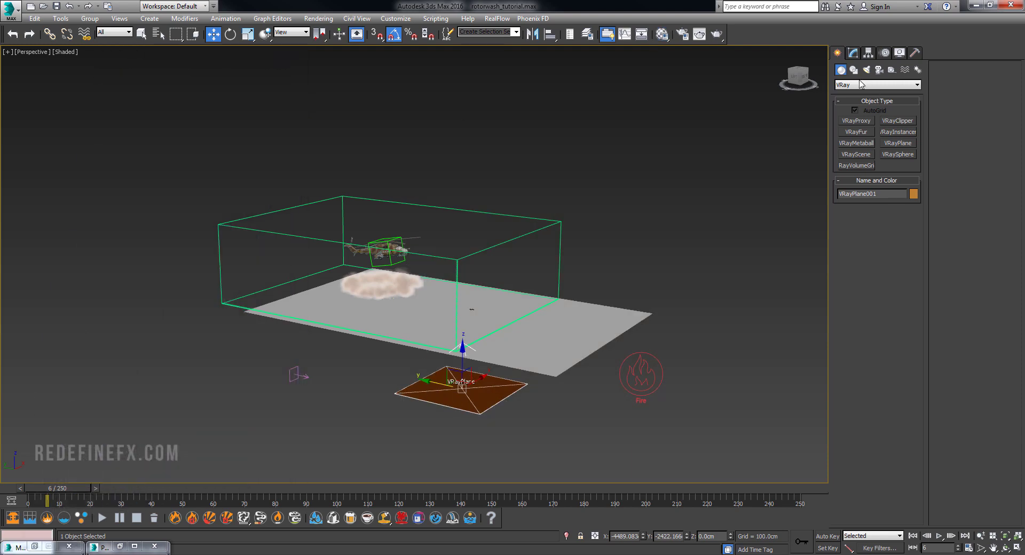
- Create a VRaySun beside the container with its target near the container's edge, declining the automatic VRaySky environment map
left_click(866, 69)
left_click(861, 84)
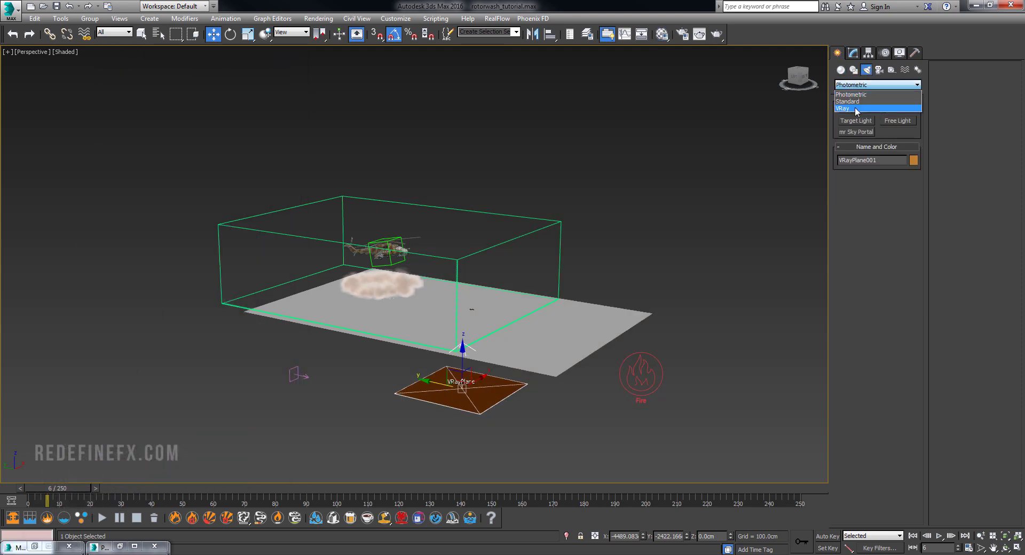
left_click(855, 108)
left_click(895, 133)
middle_click_drag(565, 240, 507, 298, "alt")
left_click_drag(737, 102, 570, 218)
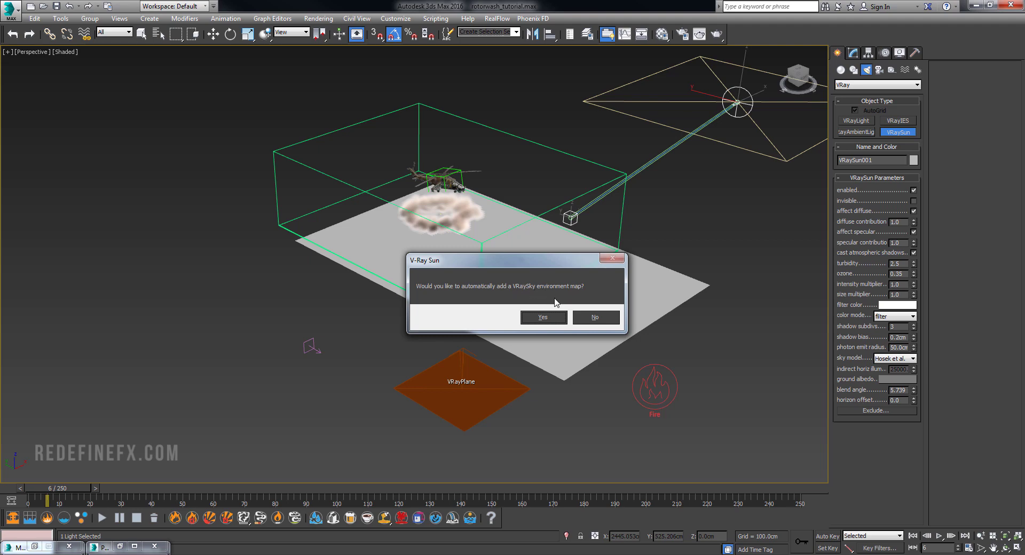
left_click(594, 321)
- Move the VRaySun high above the scene, to a height of about 6,580 cm, so it shines steeply down
middle_click_drag(655, 198, 527, 277)
right_click(656, 172)
key("w")
middle_click_drag(582, 168, 624, 136, "alt")
left_click_drag(712, 171, 678, 11)
middle_click_drag(617, 170, 530, 322)
left_click_drag(673, 170, 502, 90)
middle_click_drag(393, 272, 472, 247, "alt")
left_click_drag(404, 95, 430, 104)
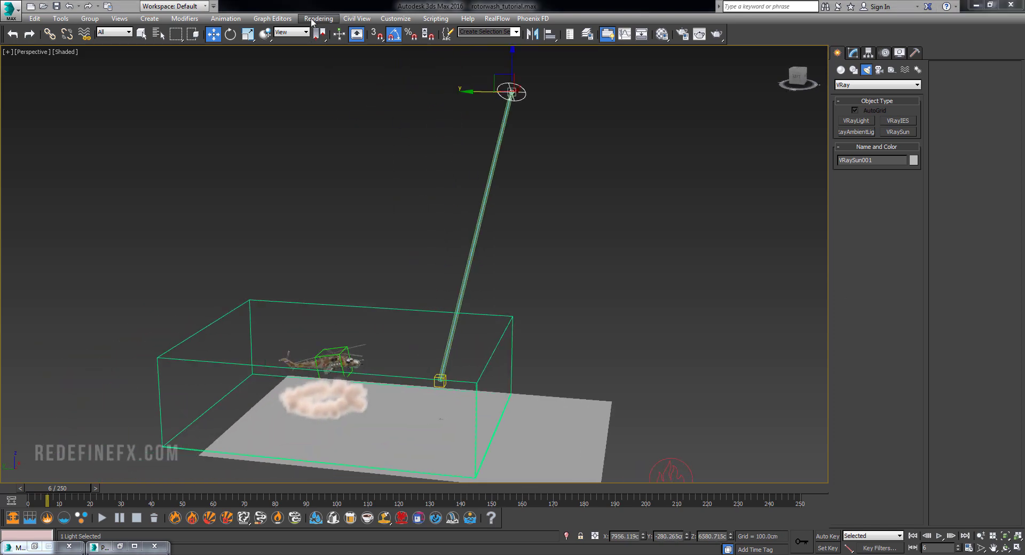
- Select VRay Exposure Control in the environment settings and close the window
left_click(315, 20)
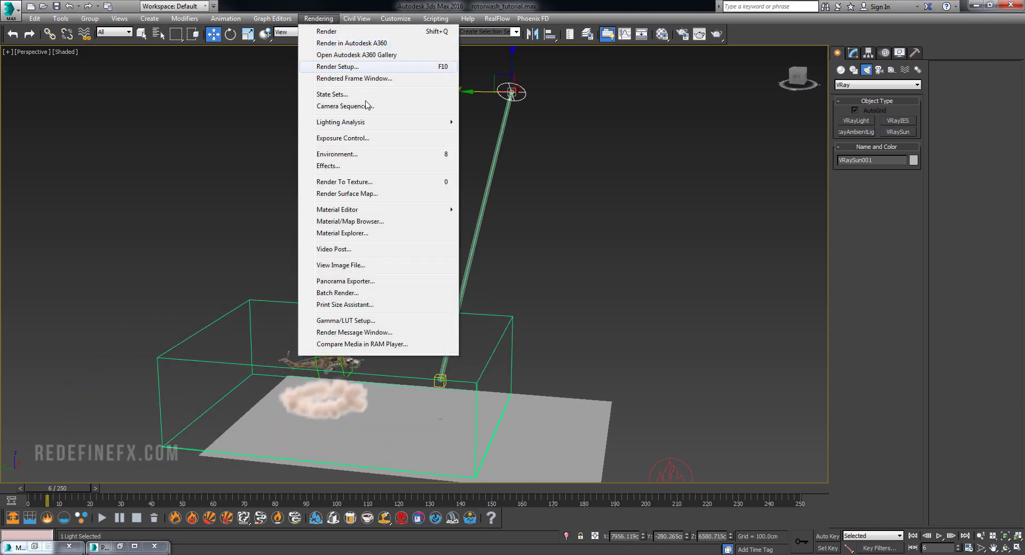
left_click(342, 153)
left_click(328, 264)
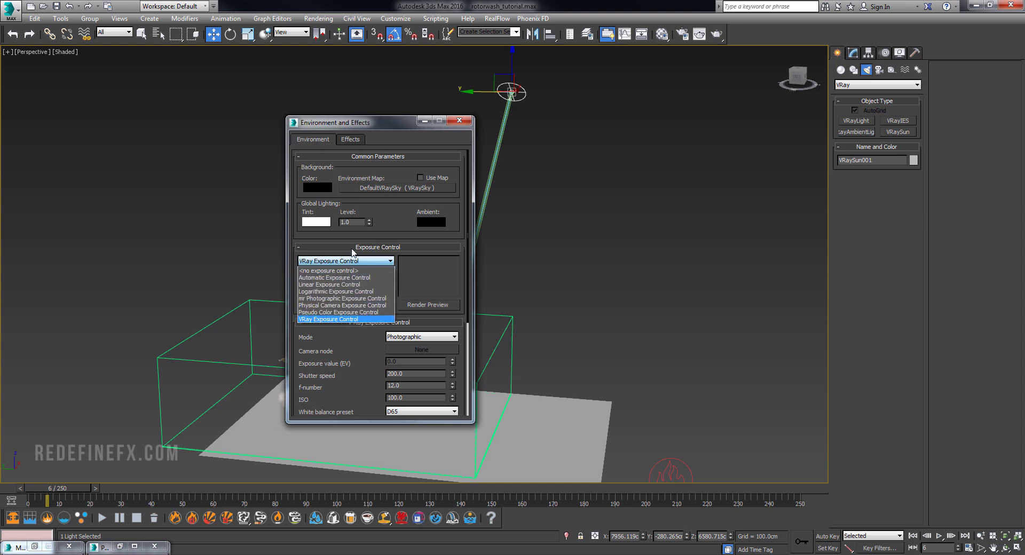
left_click(328, 319)
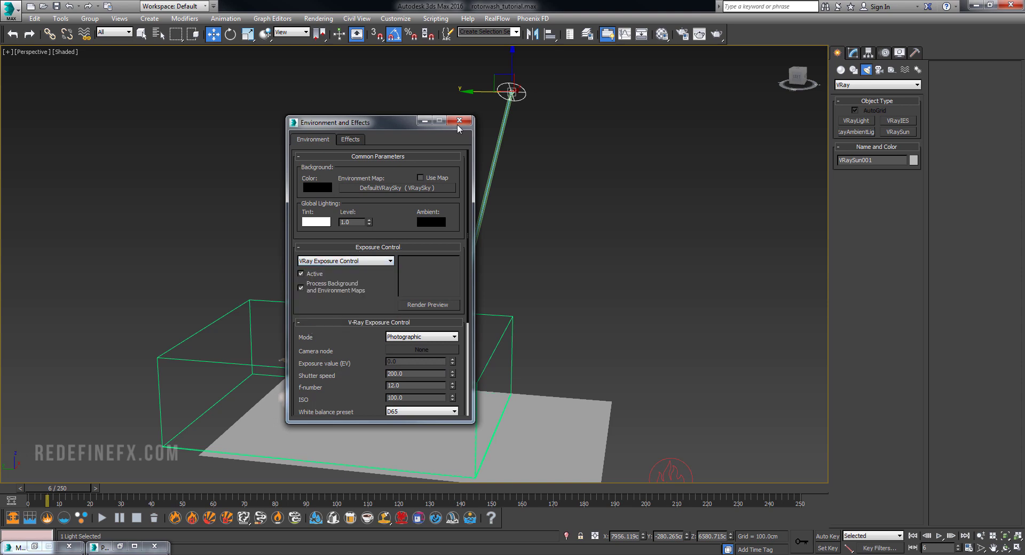
left_click(460, 121)
- Frame the helicopter and smoke closely, create a physical camera from that view, and enable its motion blur
middle_click_drag(501, 267, 503, 208, "alt")
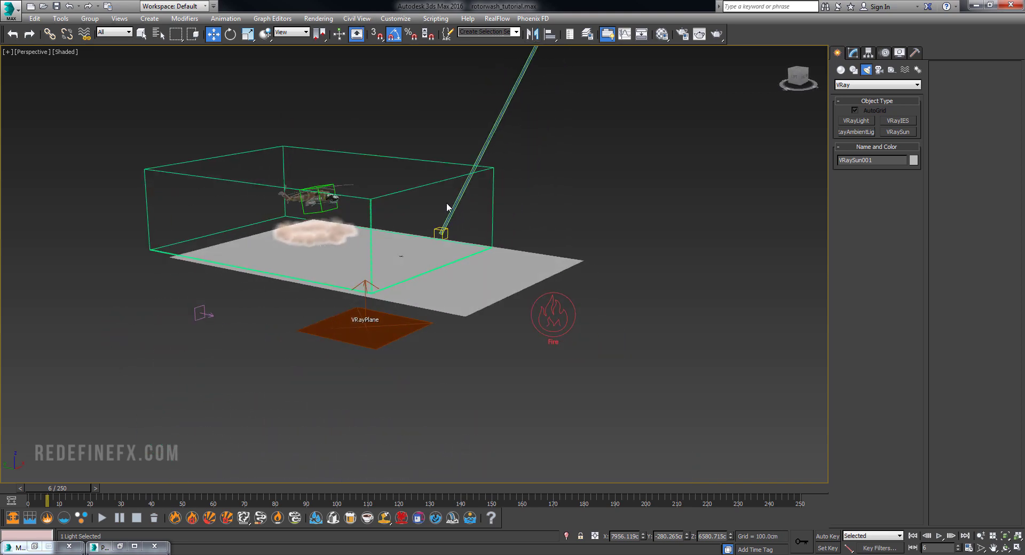
scroll(357, 199, "up", 5)
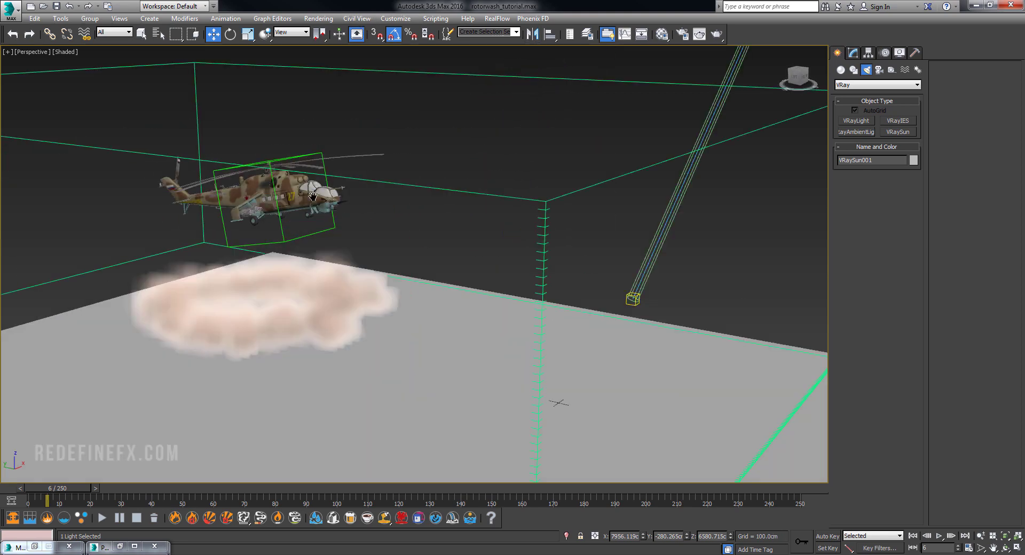
scroll(500, 207, "down", 3)
scroll(352, 196, "up", 3)
left_click(573, 211)
key("ctrl+c")
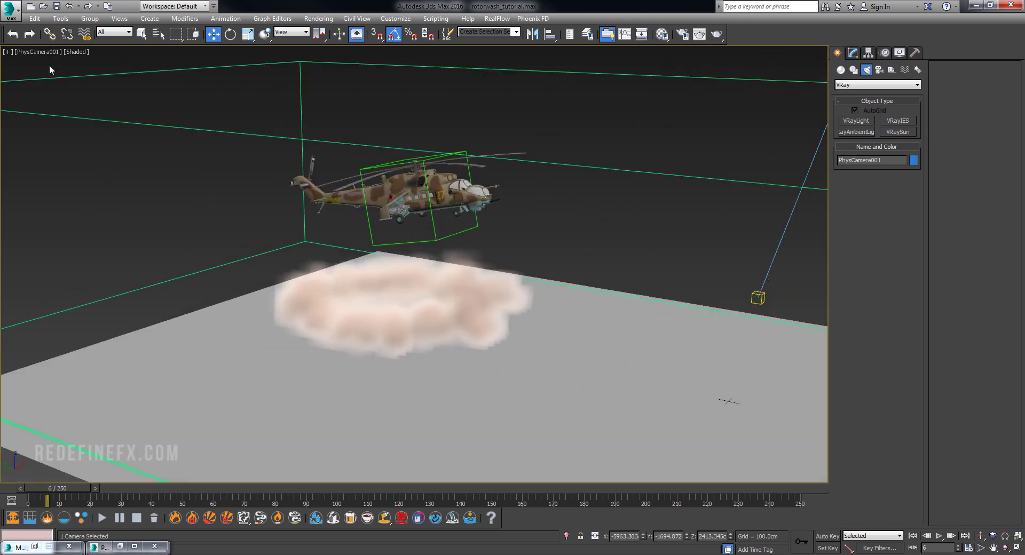
left_click(854, 53)
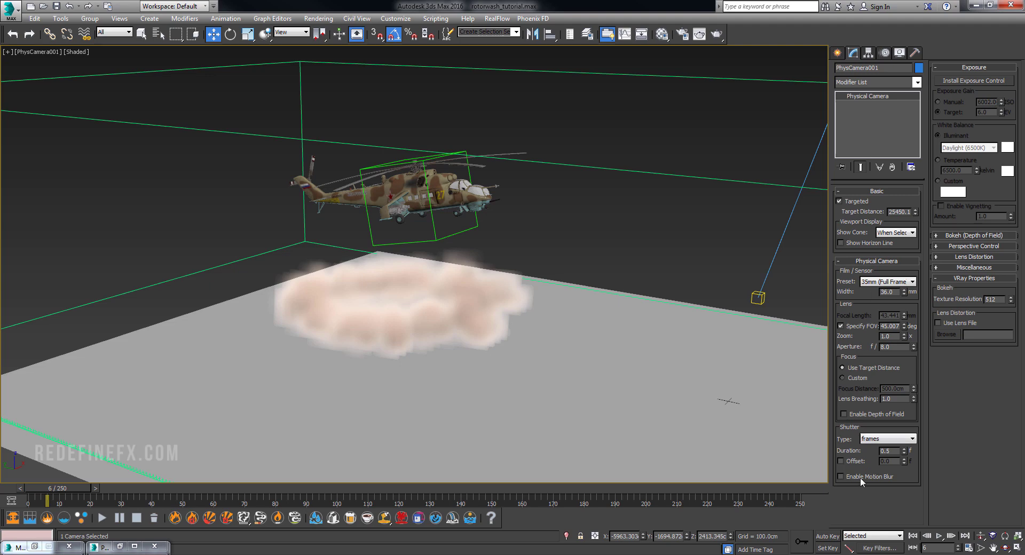
left_click(853, 476)
- Select the Phoenix FD smoke container and review its output grid channels
left_click_drag(579, 154, 619, 195)
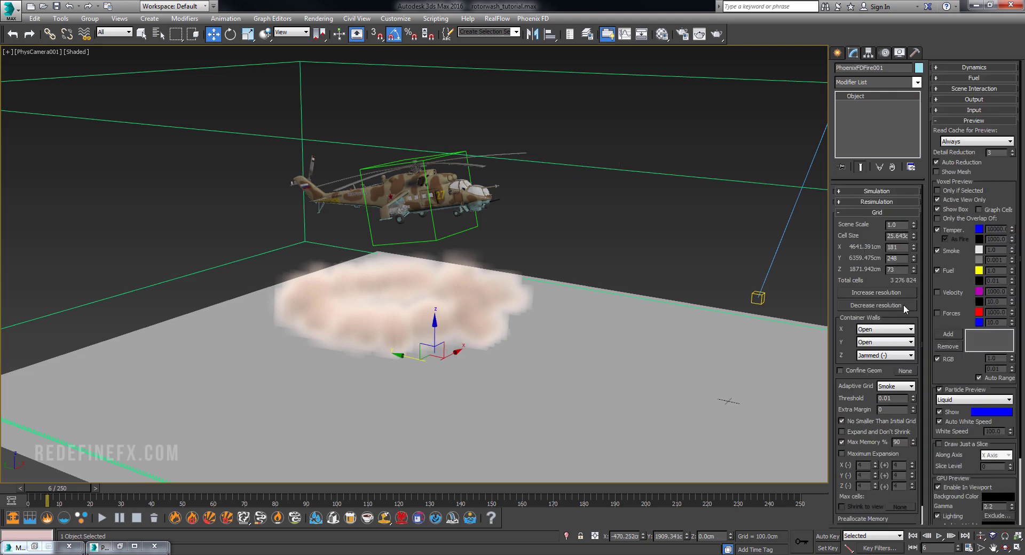
left_click(870, 213)
left_click(872, 257)
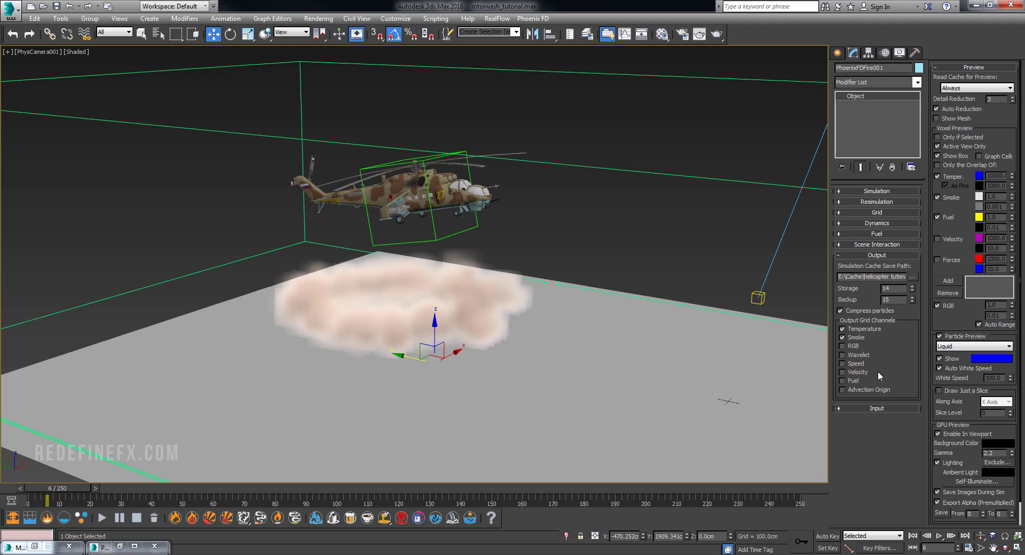
- Review V-Ray's bucket image sampler subdivisions and its global illumination engines in the render setup
left_click(681, 34)
left_click(147, 221)
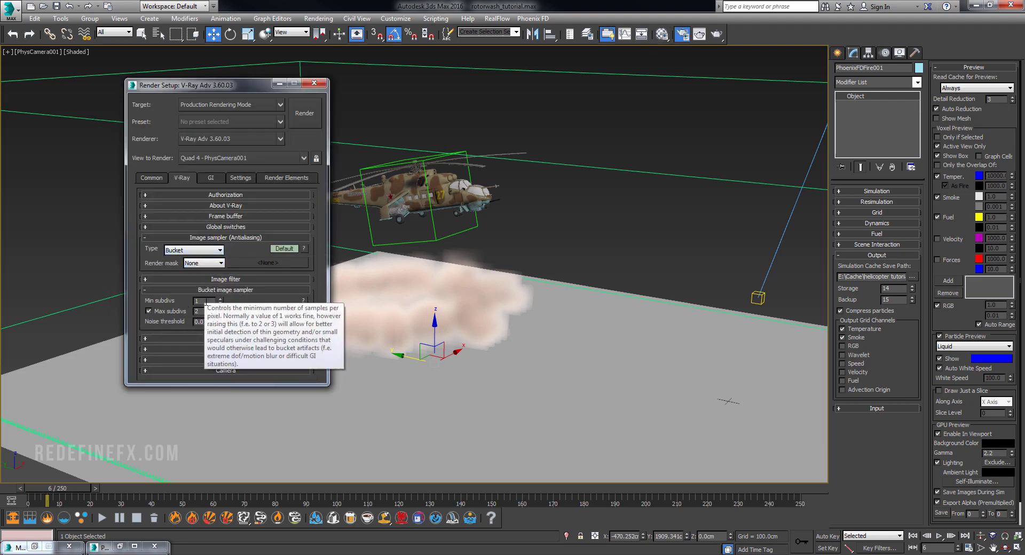
left_click(204, 301)
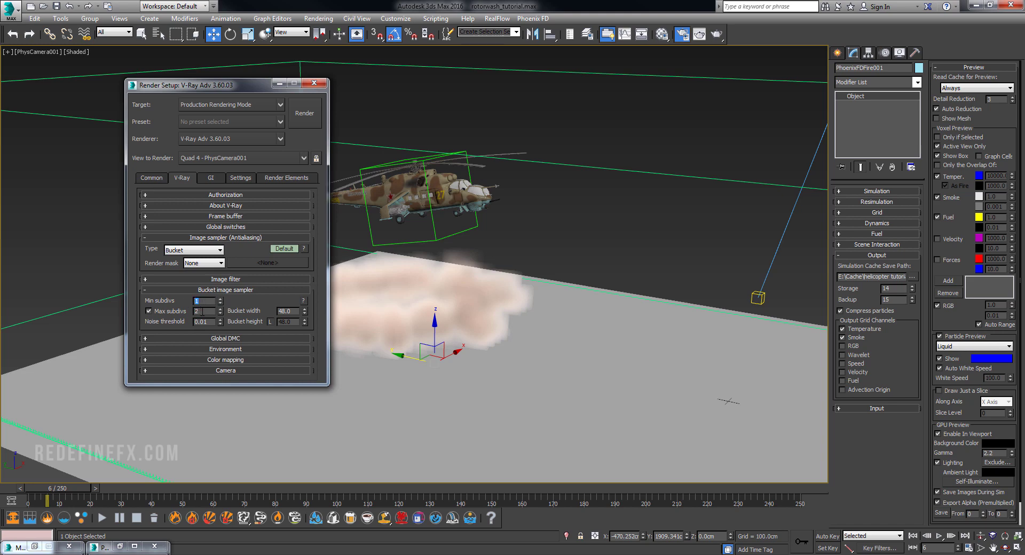
double_click(203, 312)
left_click(211, 178)
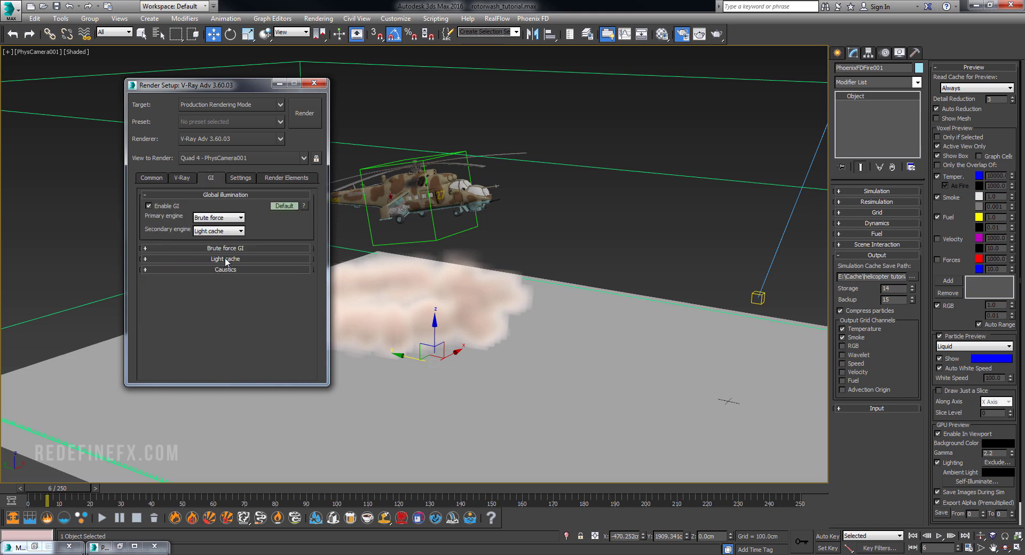
left_click(183, 178)
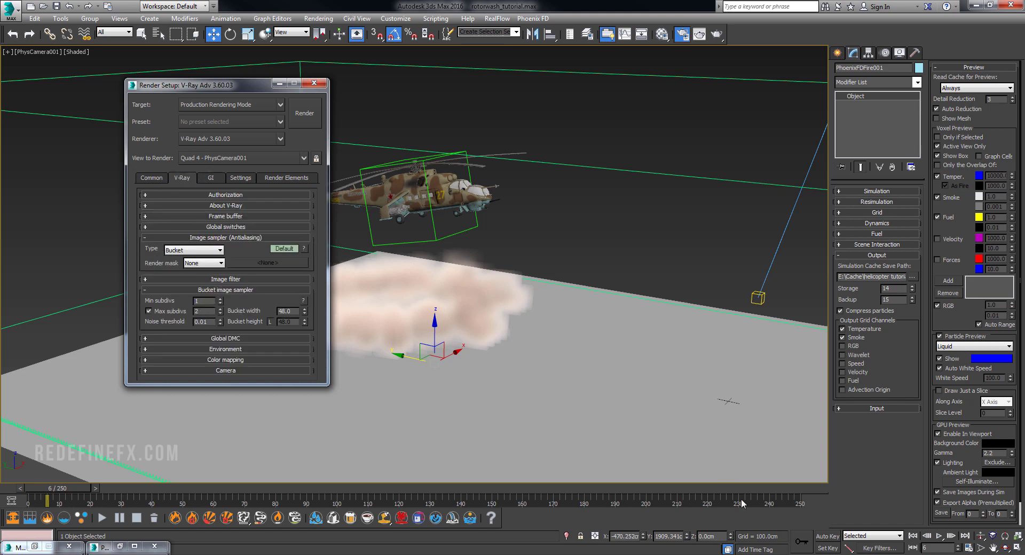
- Switch to the video player, play the finished clip rotor wash 01.mov, and minimize the player
left_click(749, 554)
left_click(485, 336)
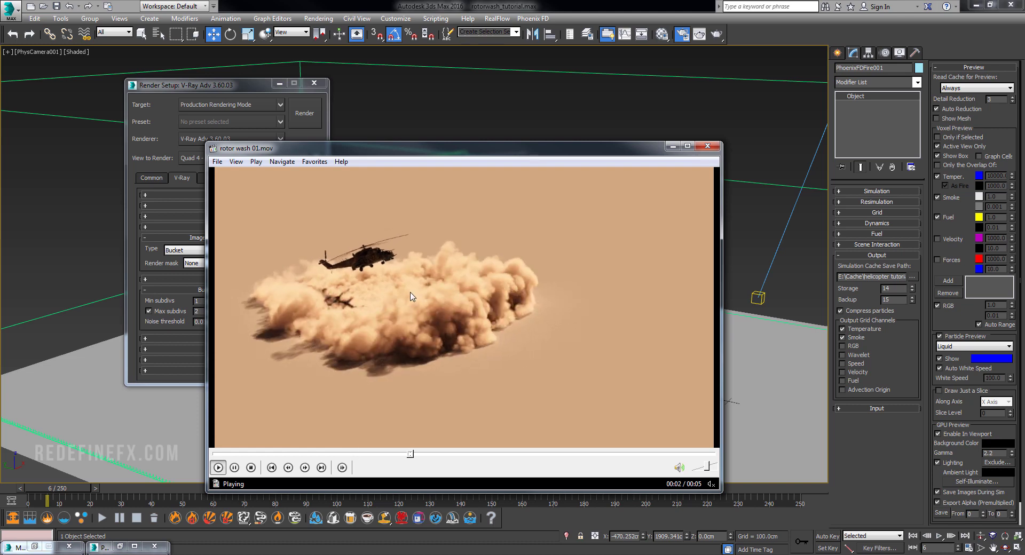
left_click(473, 327)
left_click(673, 146)
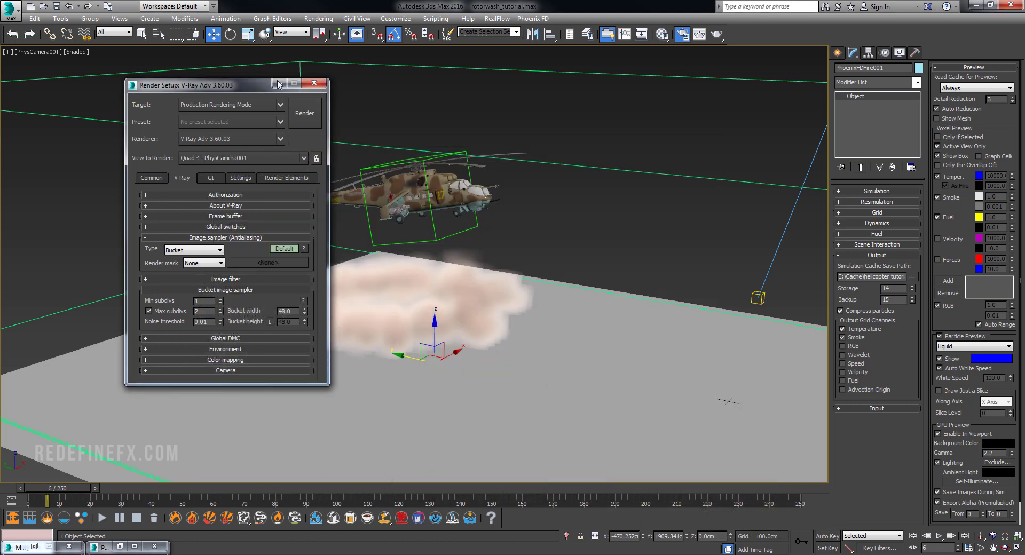
- Render frame 6 from PhysCamera001 and inspect the dark brown VRayMtl's diffuse color in the Material Editor
left_click(155, 177)
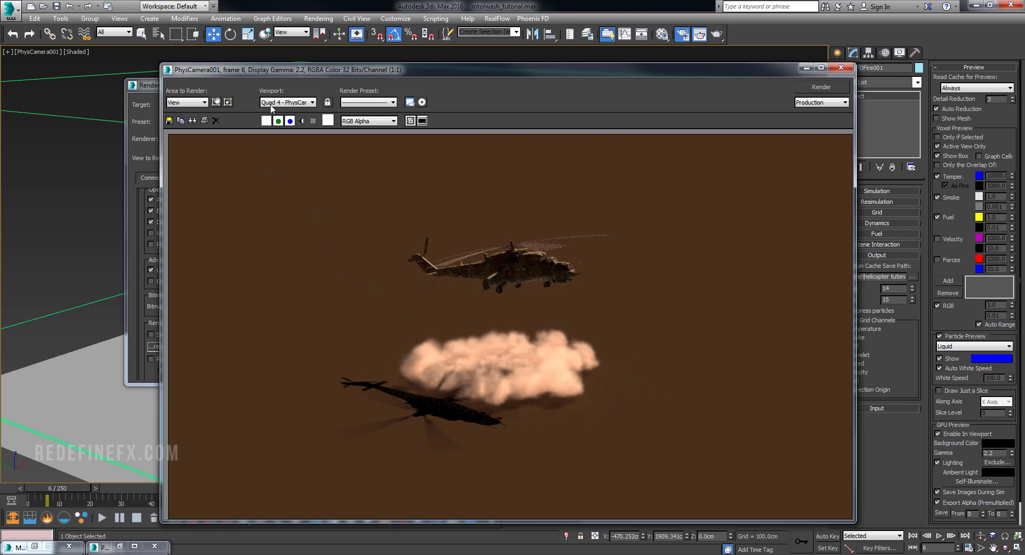
left_click(662, 34)
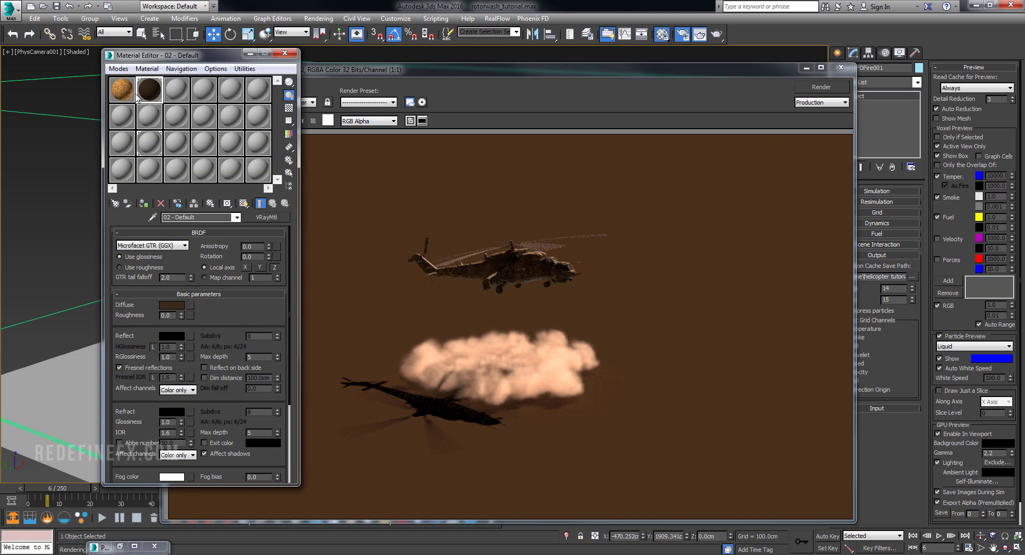
left_click(168, 305)
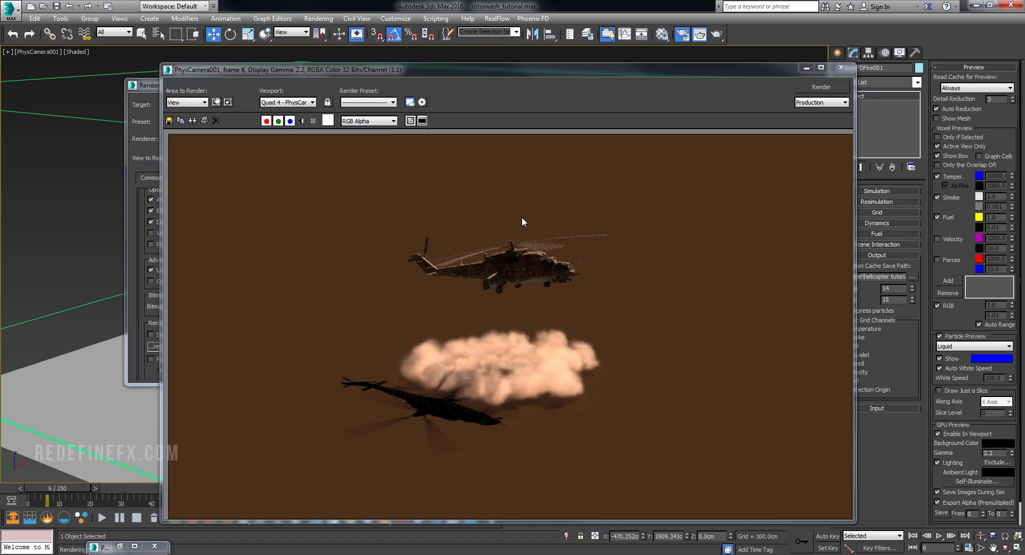
- Return to rotor wash 01.mov in the video player and examine the dust's shading and shadows at several moments
key("alt+Tab")
left_click(522, 277)
left_click(554, 284)
left_click(561, 302)
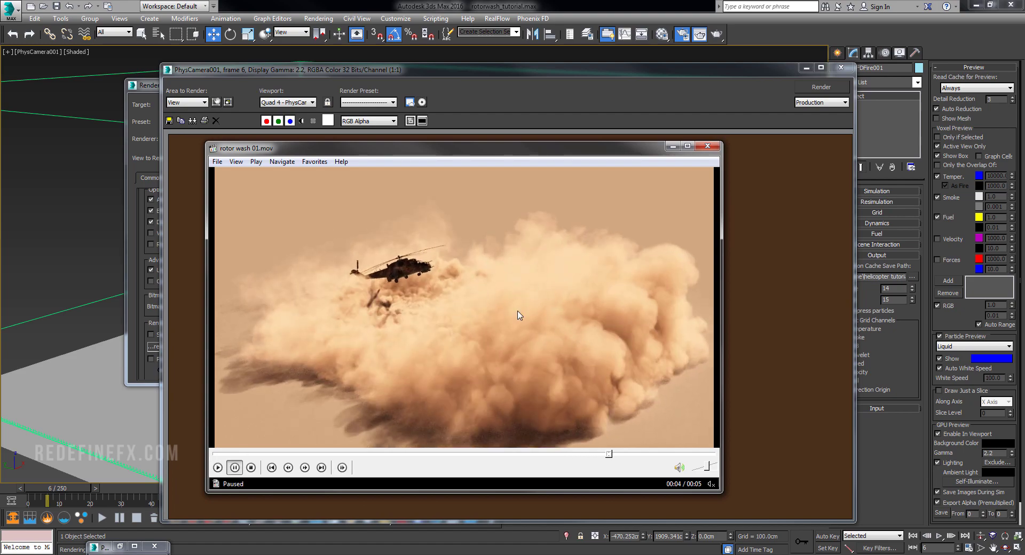
left_click(339, 330)
left_click(557, 355)
left_click(481, 454)
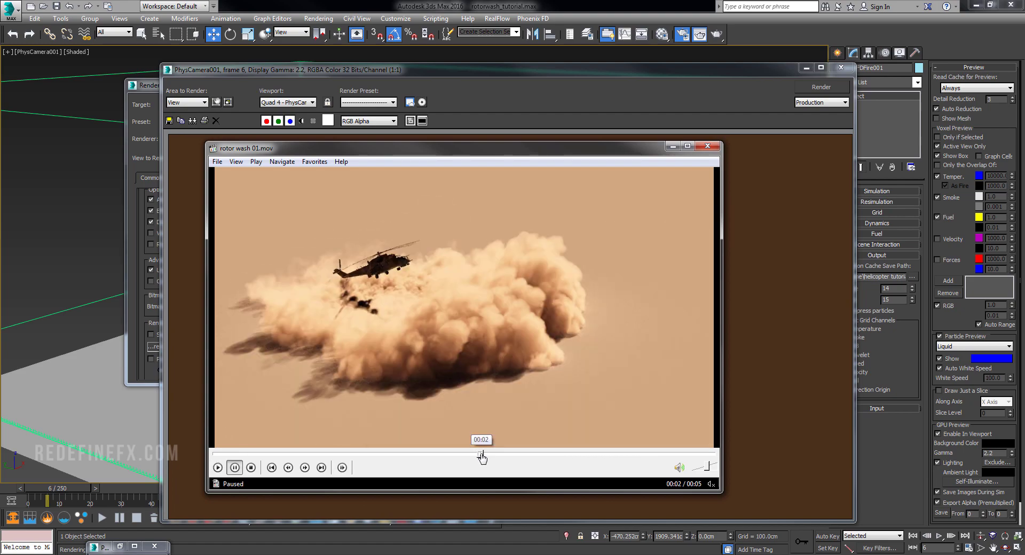
left_click(486, 332)
left_click(506, 318)
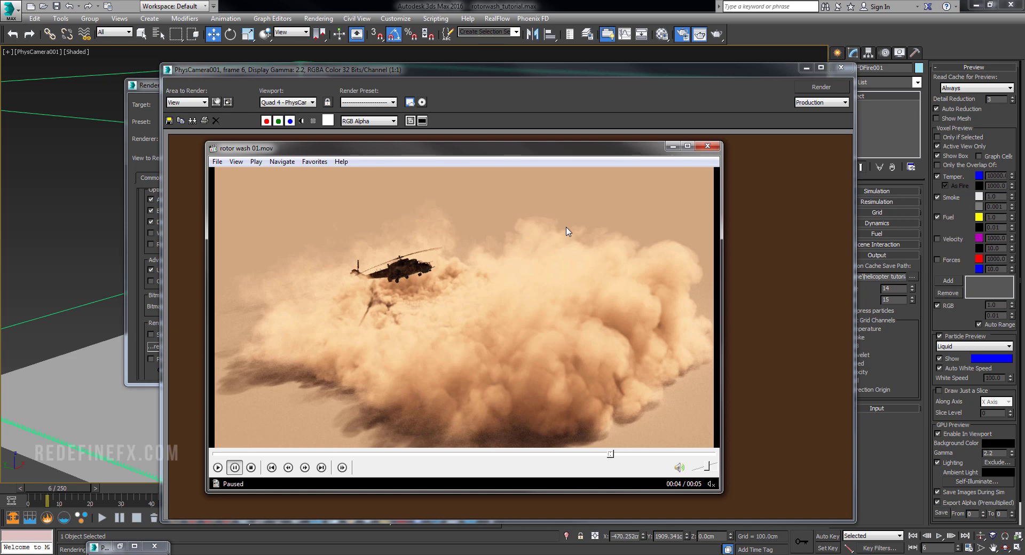
left_click(567, 230)
left_click(567, 230)
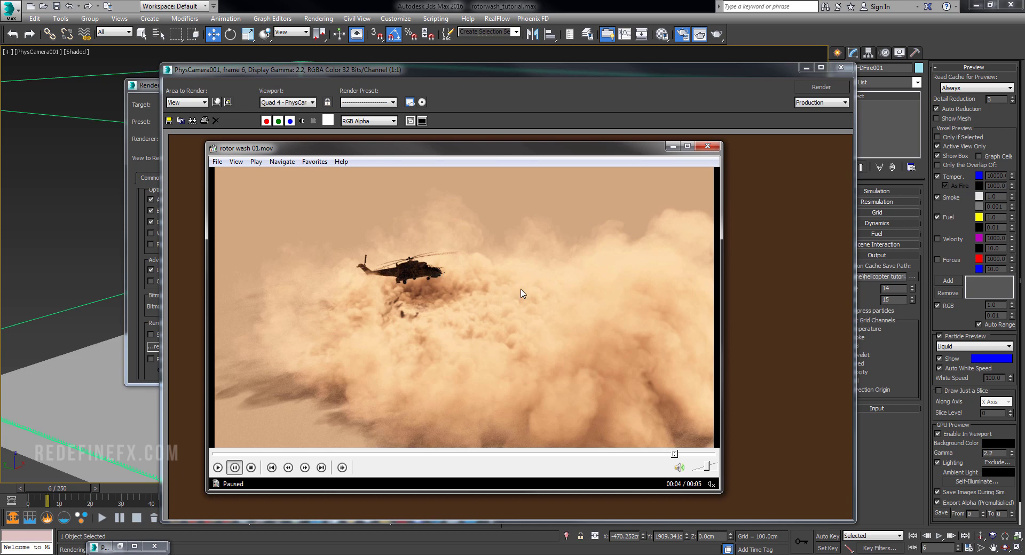
left_click(546, 267)
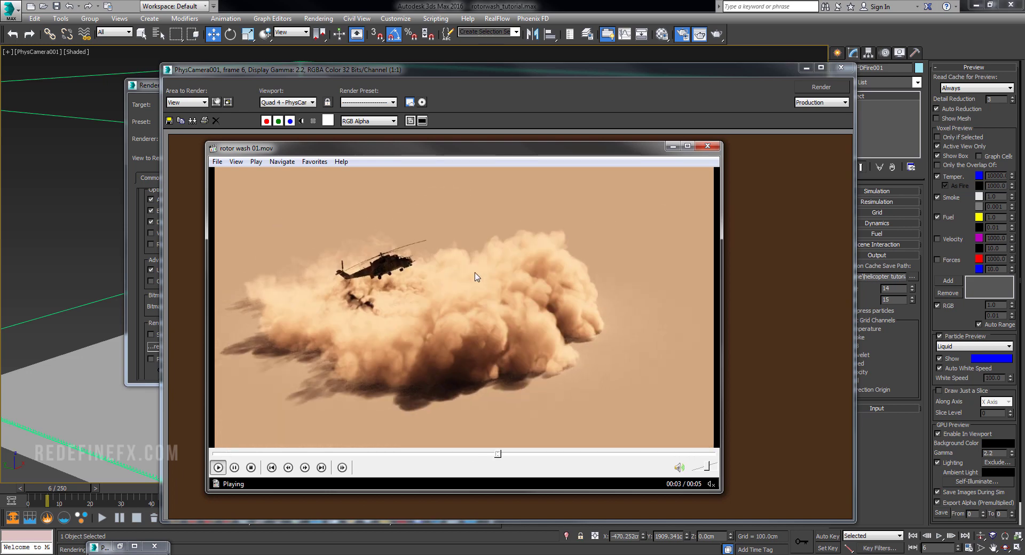
left_click(466, 271)
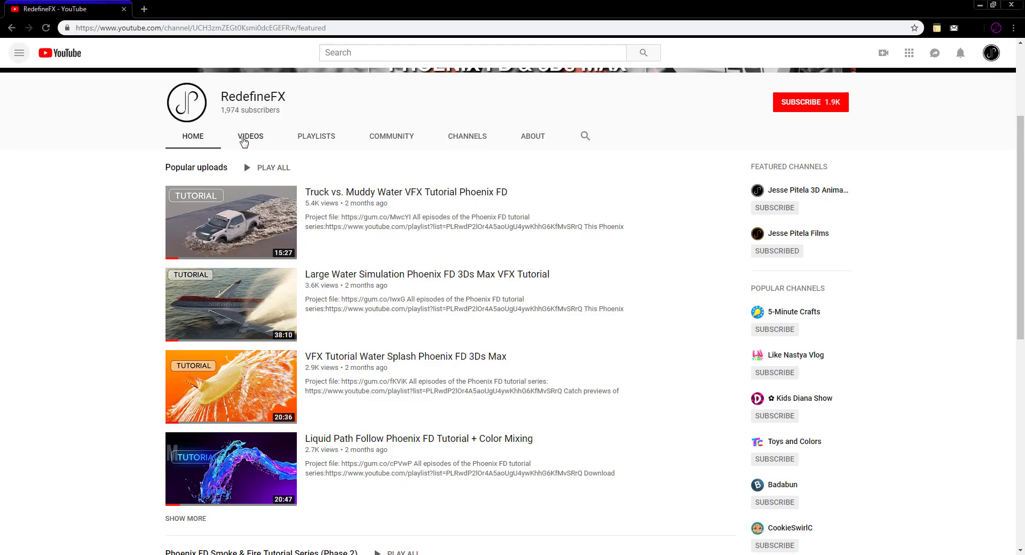
- Show the RedefineFX channel's uploaded videos on YouTube and browse through the list
left_click(244, 137)
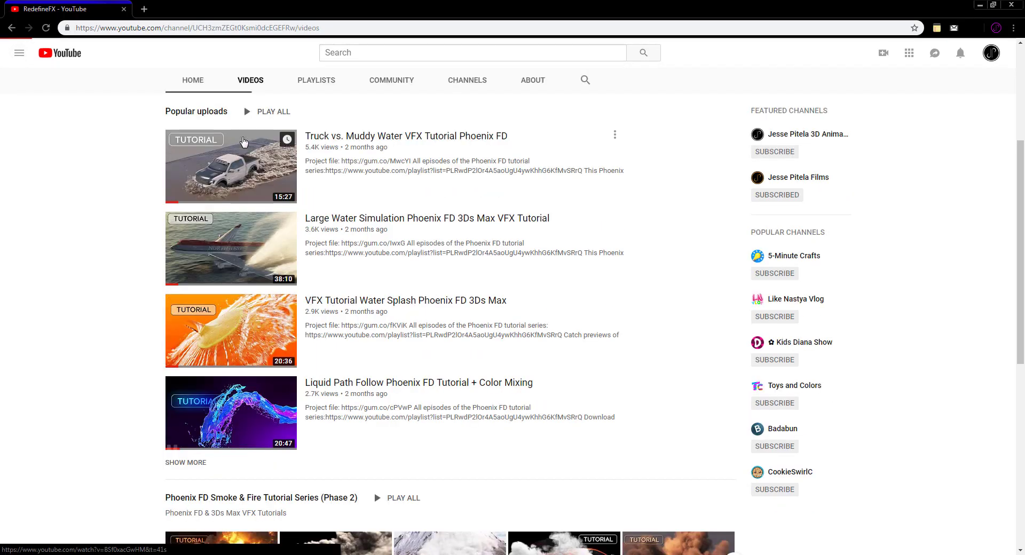
scroll(541, 201, "down", 6)
scroll(541, 201, "down", 3)
scroll(559, 267, "up", 10)
scroll(559, 267, "down", 1)
- Switch back to the video player and replay rotor wash 01.mov from near the start, pausing to examine the dust
key("alt+Tab")
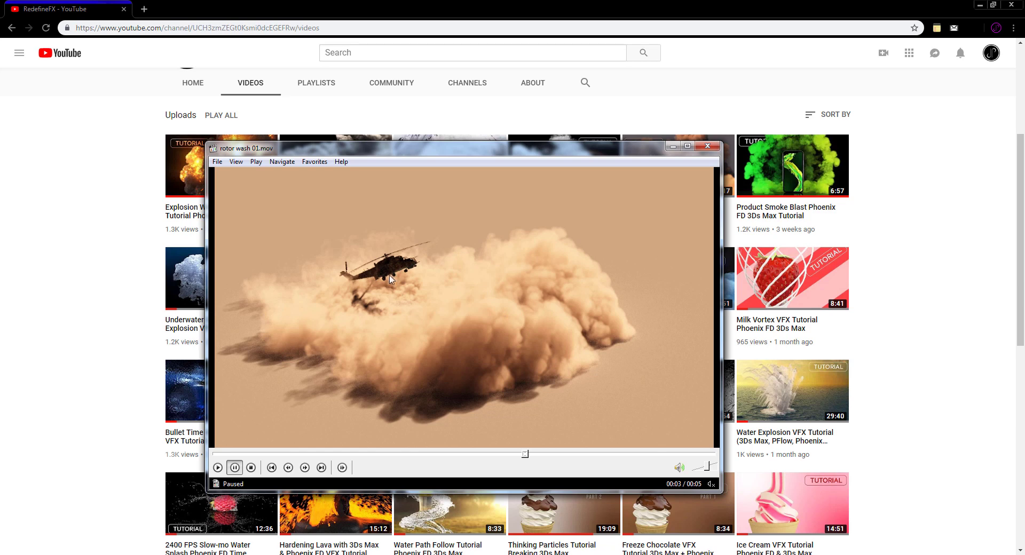
left_click(367, 286)
left_click(464, 284)
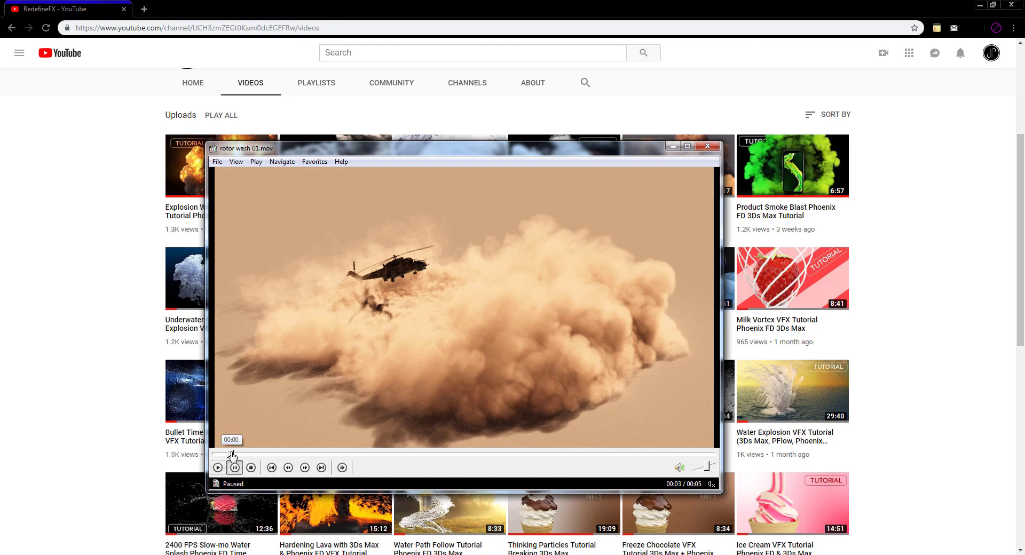
left_click(218, 467)
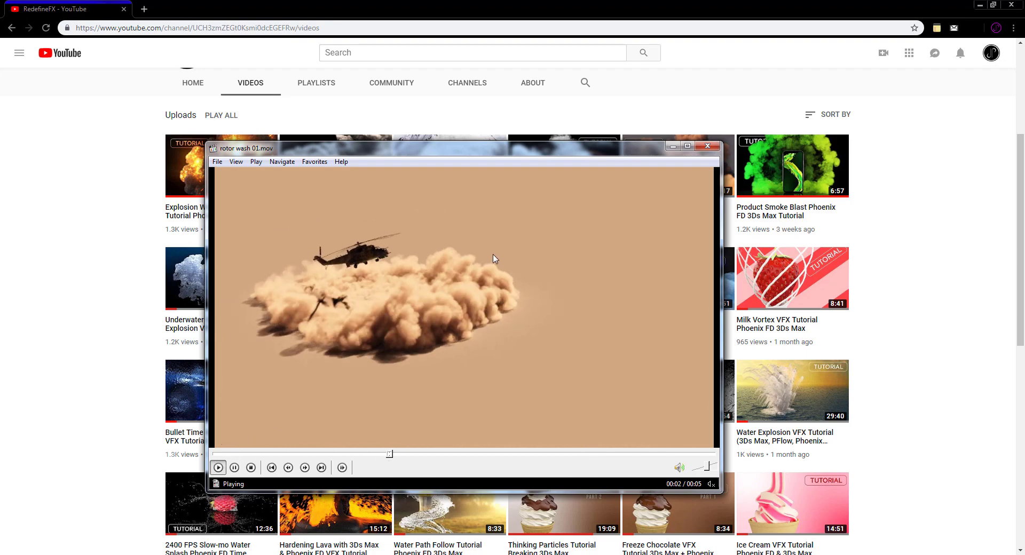
left_click(386, 315)
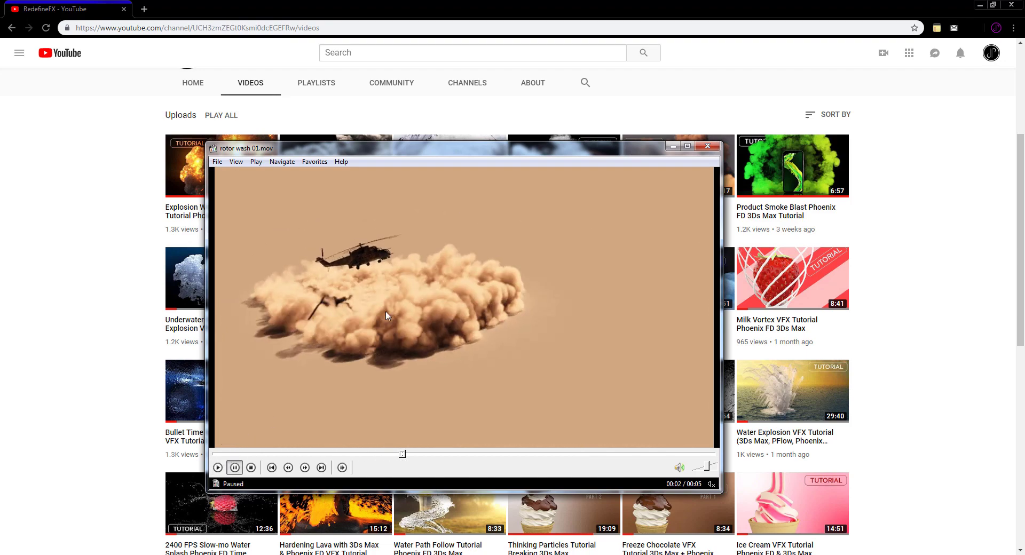
left_click(403, 269)
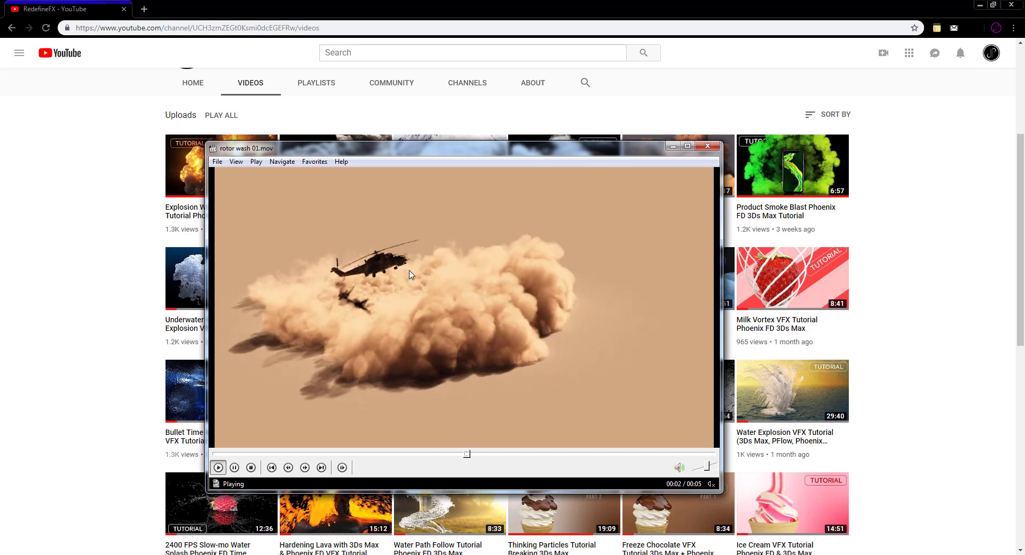